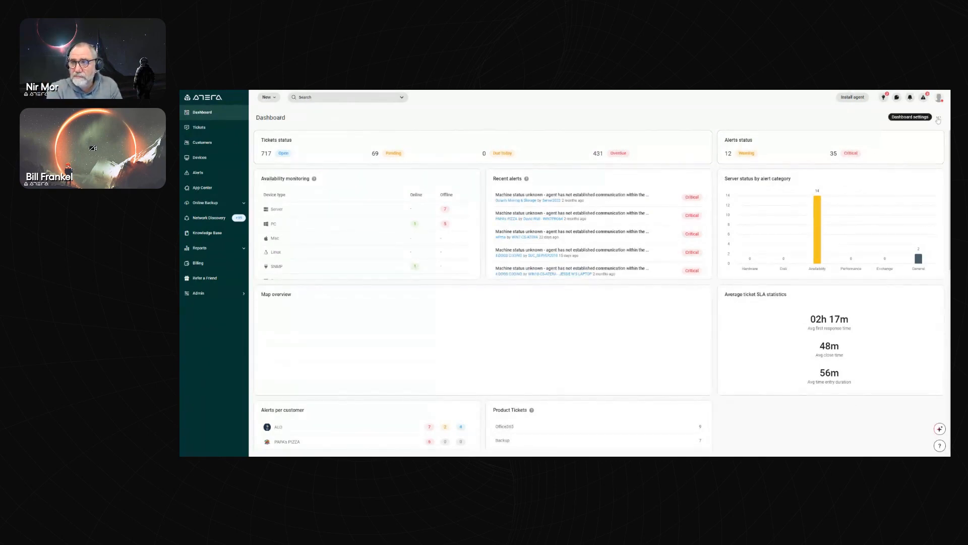
# Hide and re-show the Availability monitoring and Recent alerts dashboard widgets, and reset the dashboard to its default layout
pyautogui.click(939, 117)
pyautogui.click(878, 124)
pyautogui.click(879, 135)
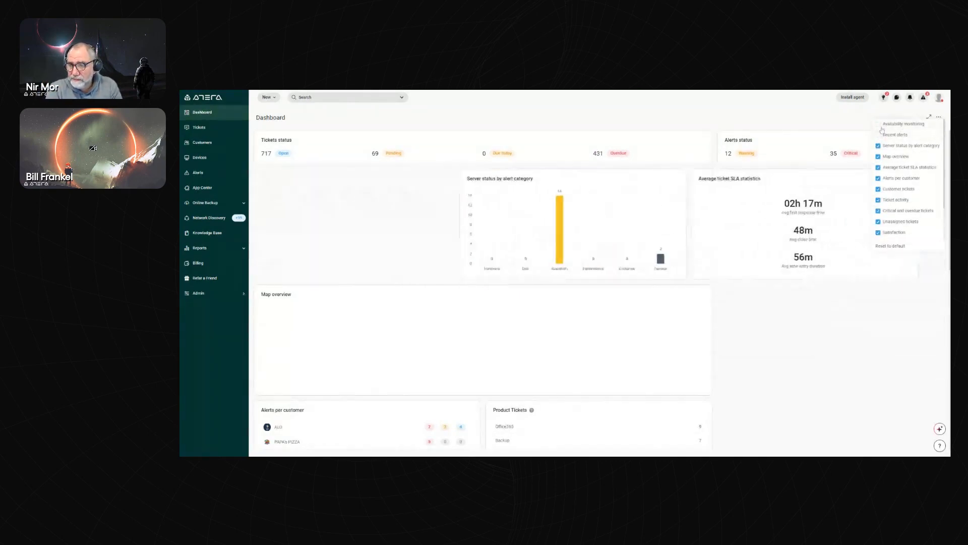
pyautogui.click(879, 124)
pyautogui.click(879, 135)
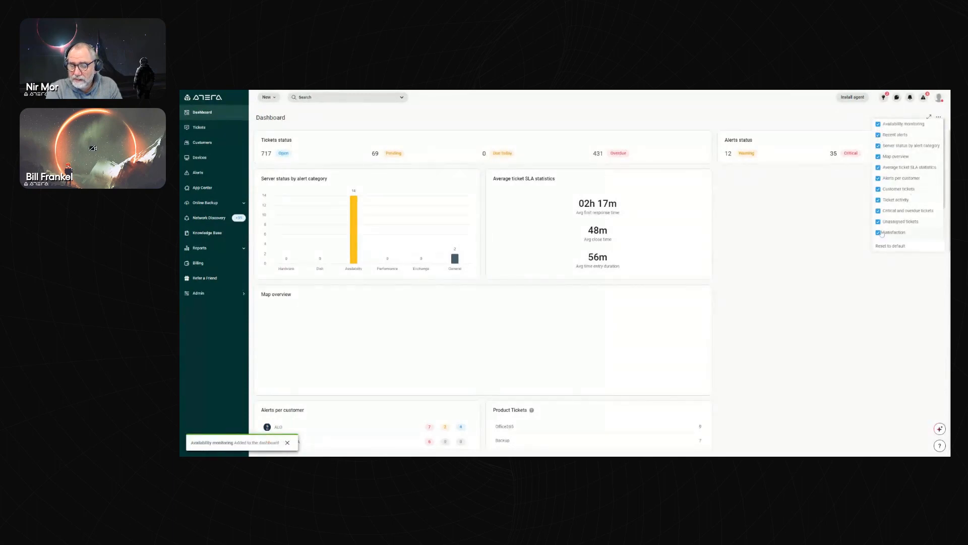
pyautogui.click(894, 249)
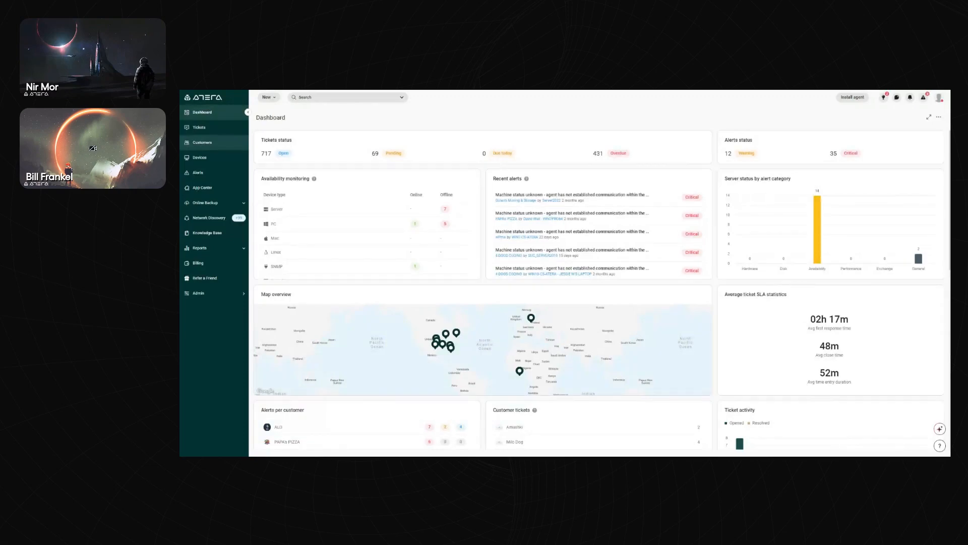
# Open the 4 DOGS CODING customer record and review its contacts and its devices
pyautogui.click(222, 147)
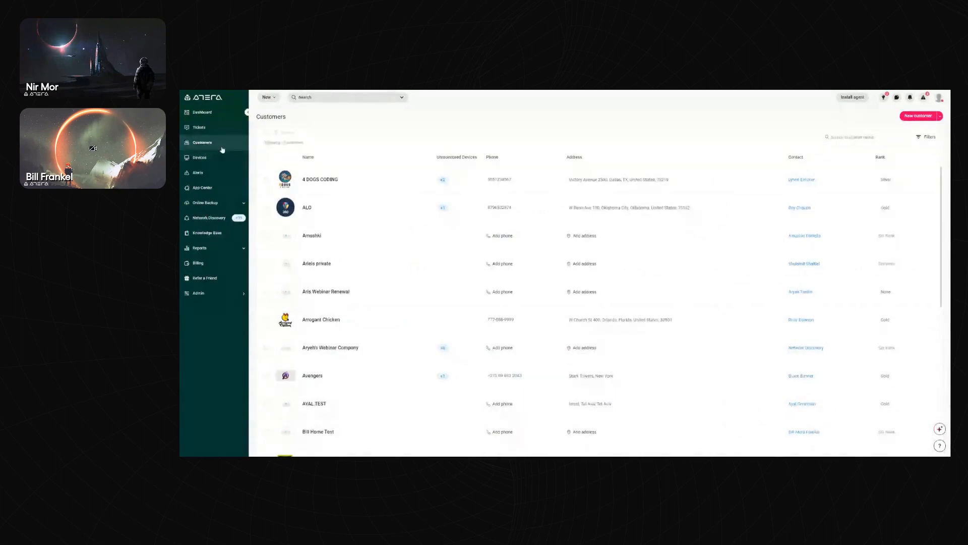
pyautogui.click(324, 182)
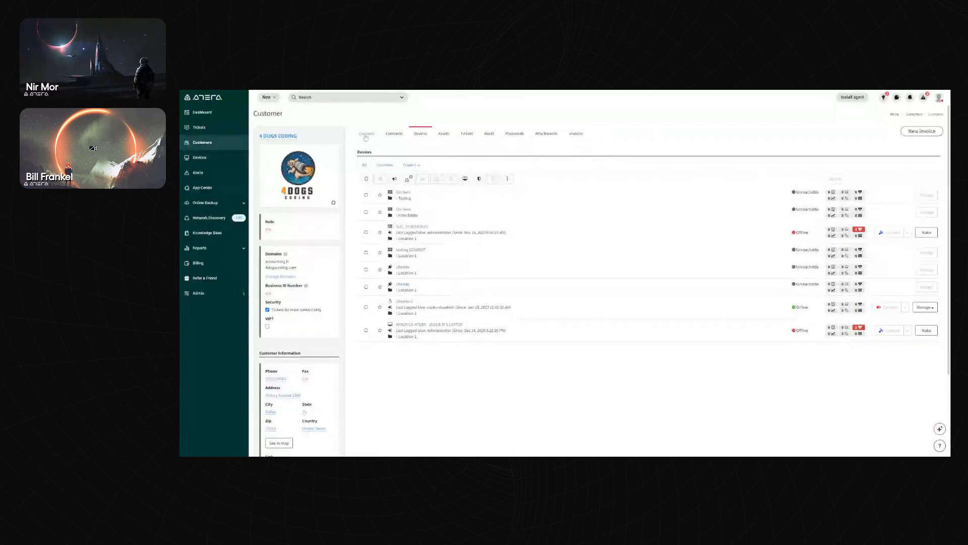
pyautogui.click(367, 136)
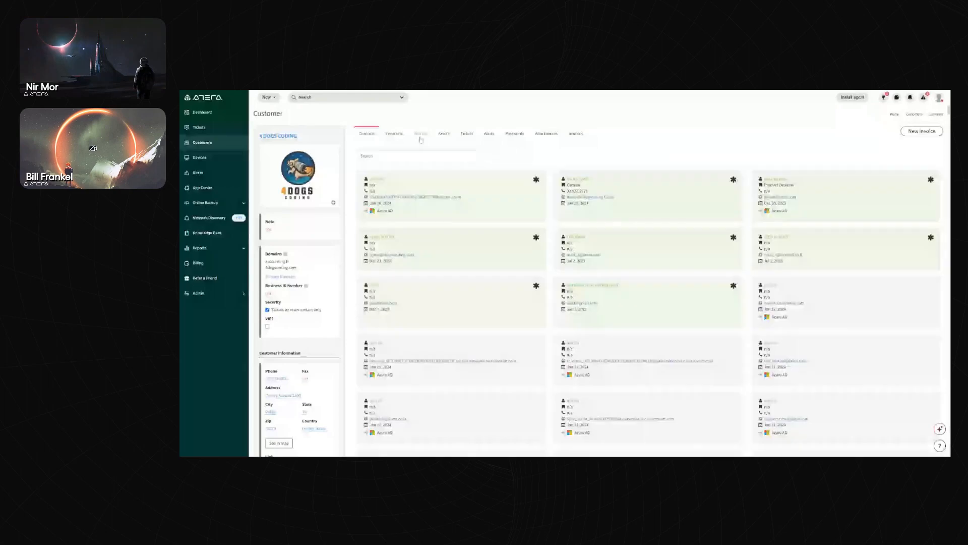
pyautogui.click(421, 135)
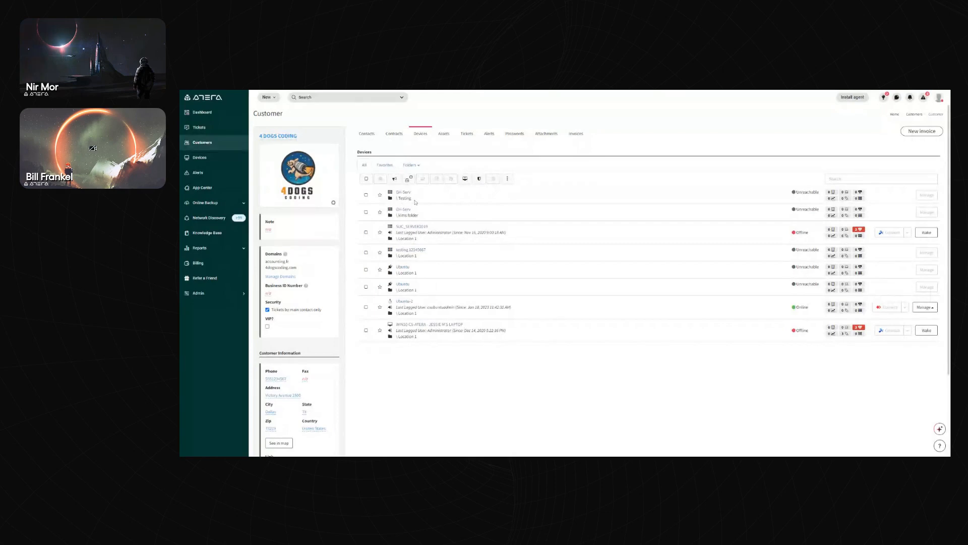
# Bring up the Add folder form for the 4 DOGS CODING devices and close it
pyautogui.click(507, 179)
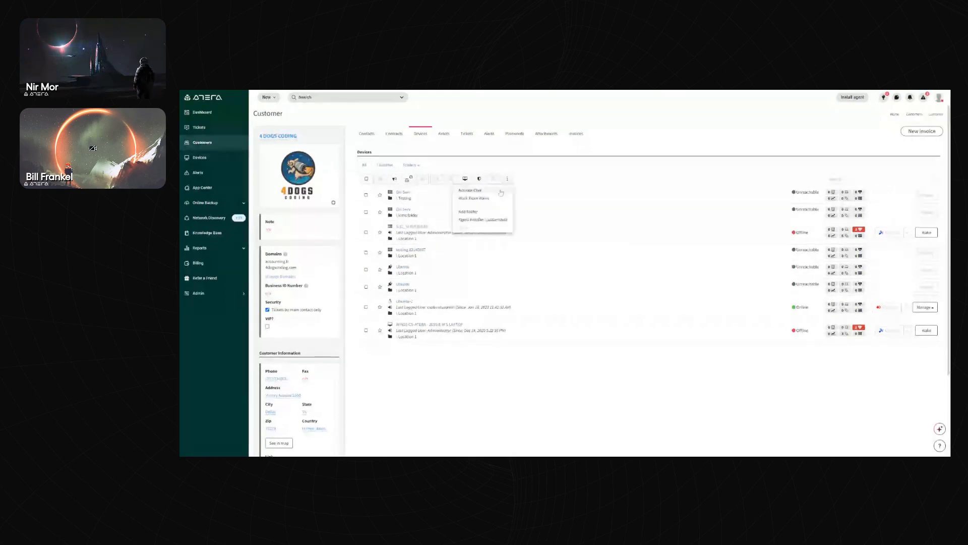
pyautogui.click(475, 212)
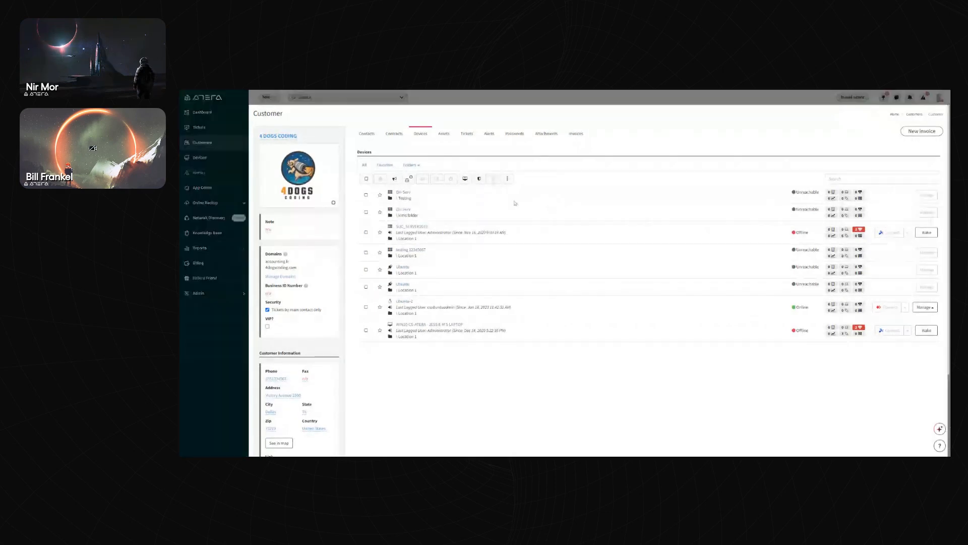
pyautogui.click(656, 177)
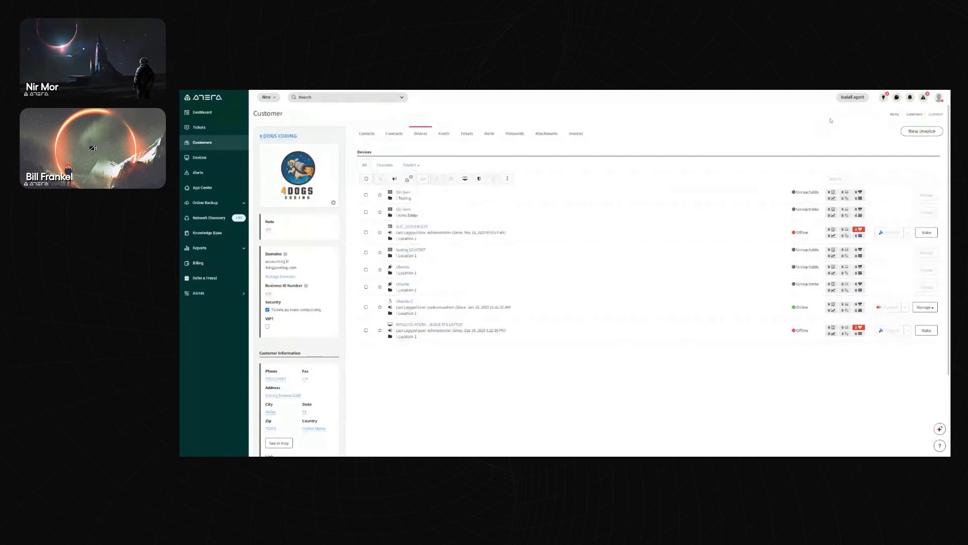
# Go through the agent installer wizard for Windows with customer ALO and no folder, and view the other download options
pyautogui.click(859, 104)
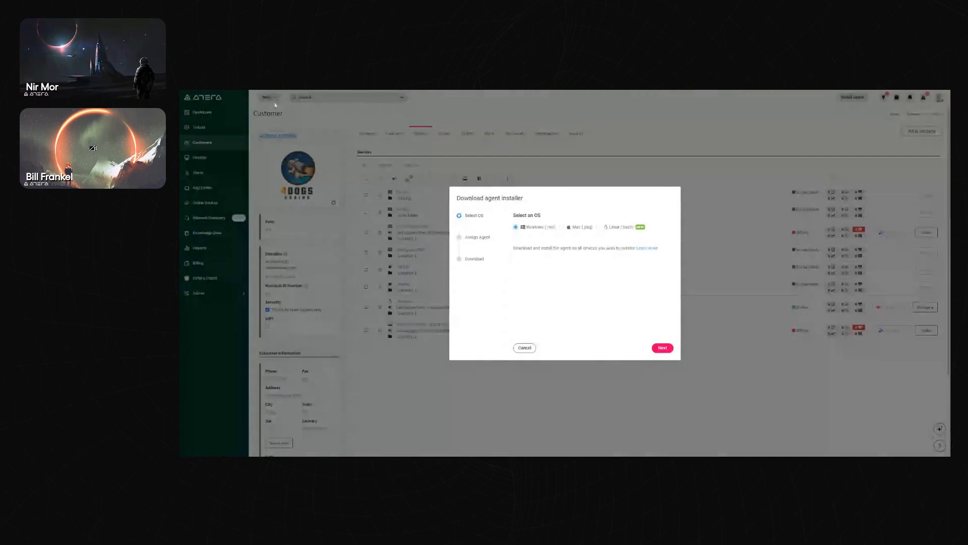
pyautogui.click(525, 347)
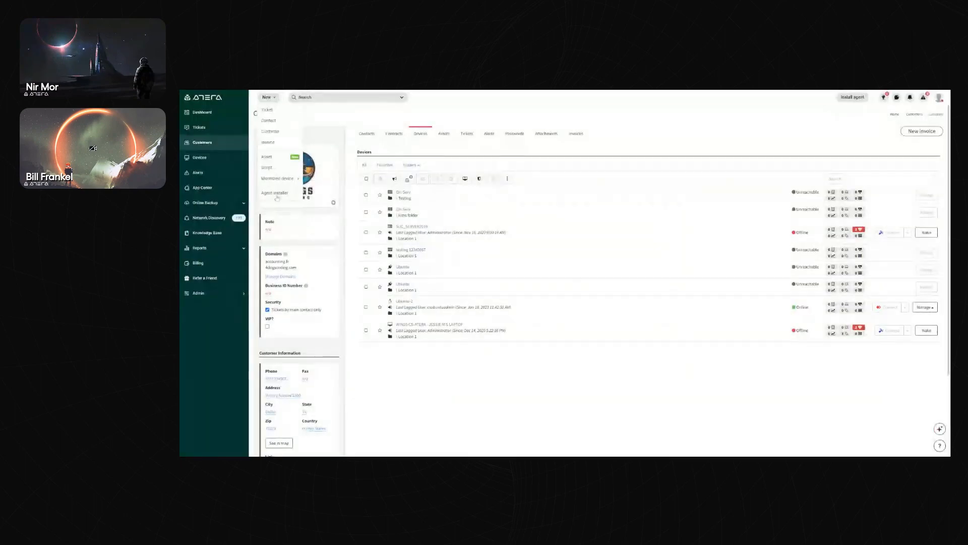
pyautogui.click(854, 97)
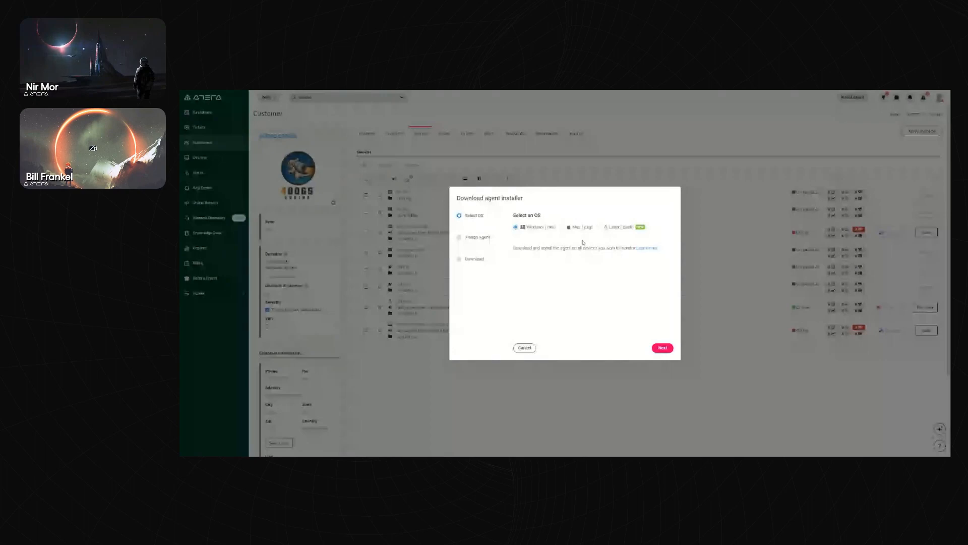
pyautogui.click(661, 349)
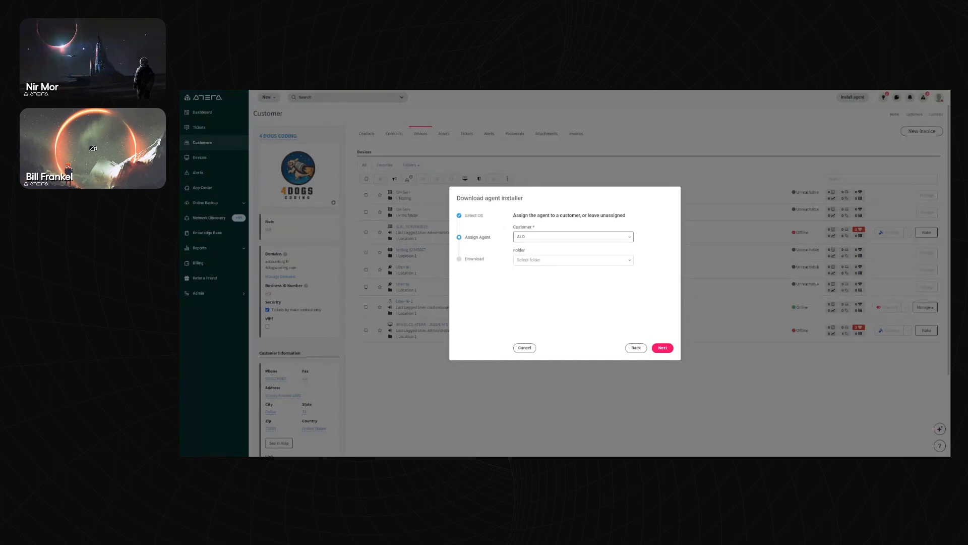
pyautogui.click(542, 259)
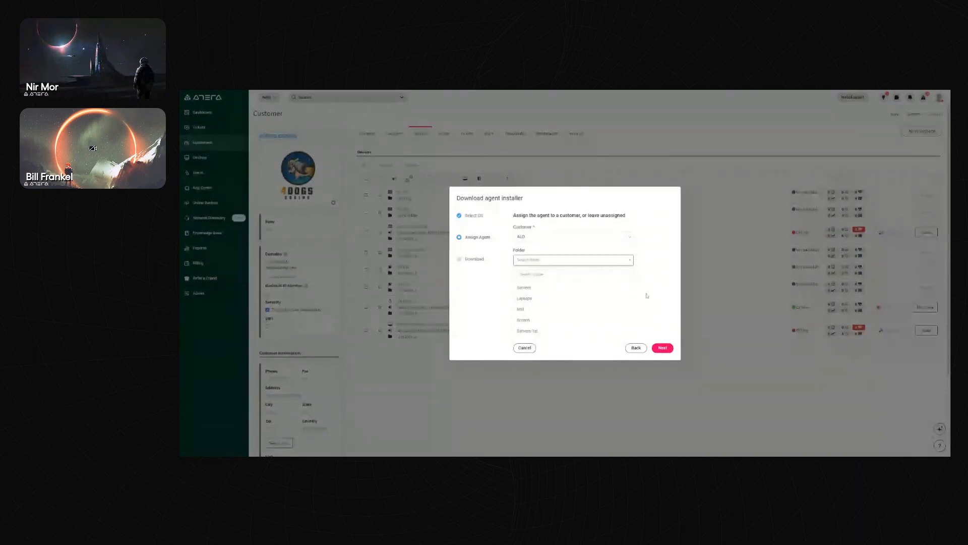
pyautogui.click(563, 257)
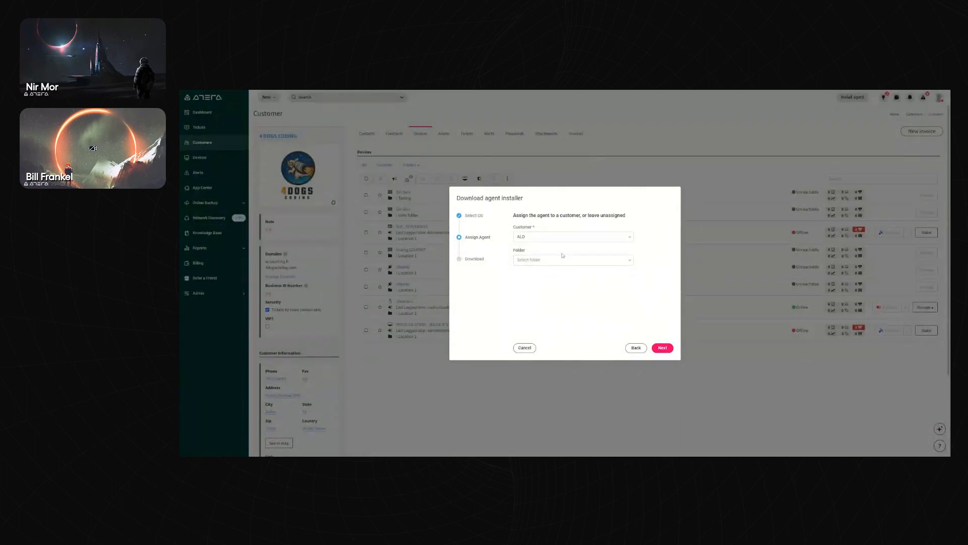
pyautogui.click(662, 347)
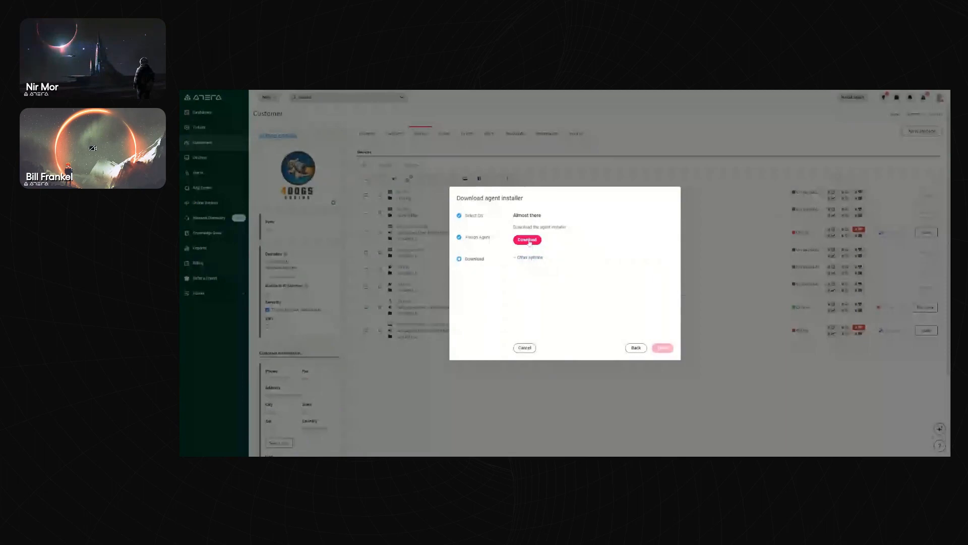
pyautogui.click(523, 259)
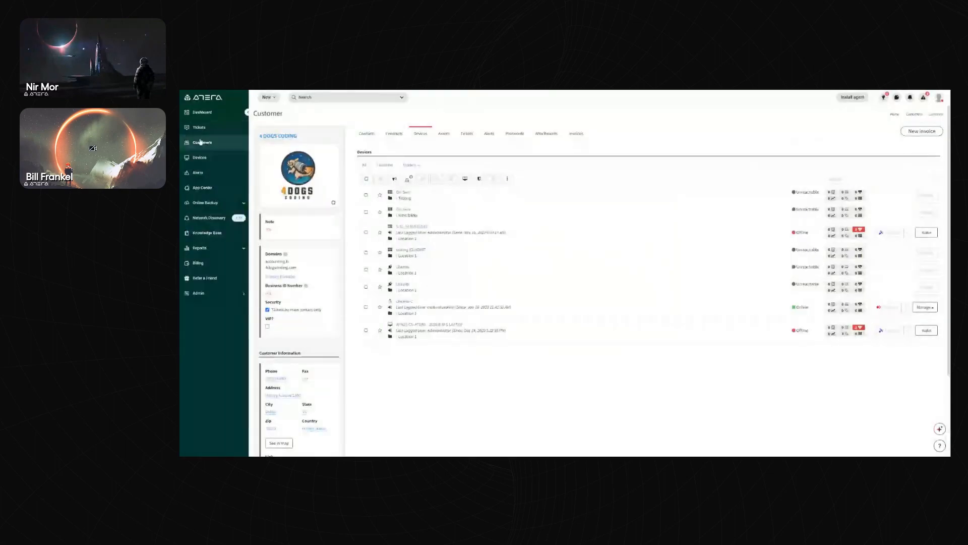
# Open the list of all devices and switch its table layout to Compact
pyautogui.click(200, 158)
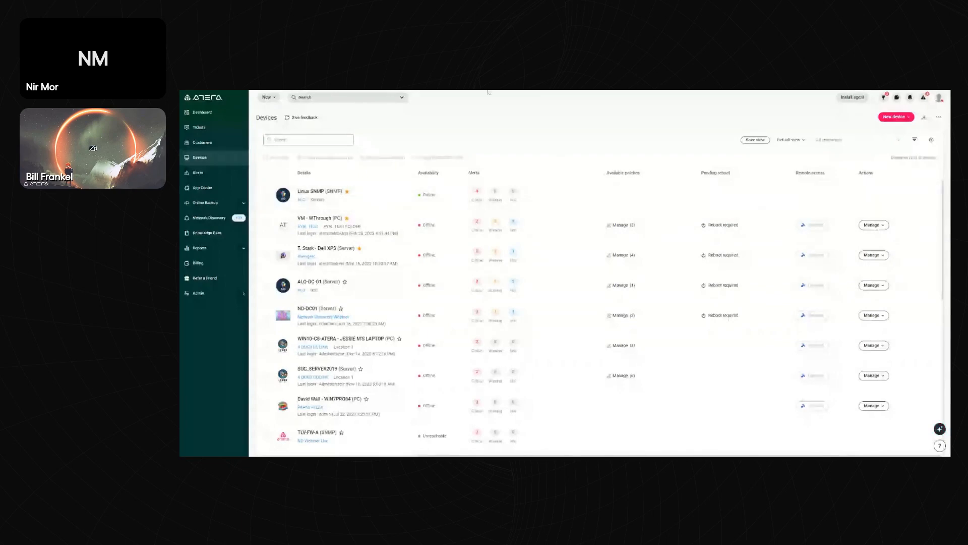
pyautogui.click(932, 142)
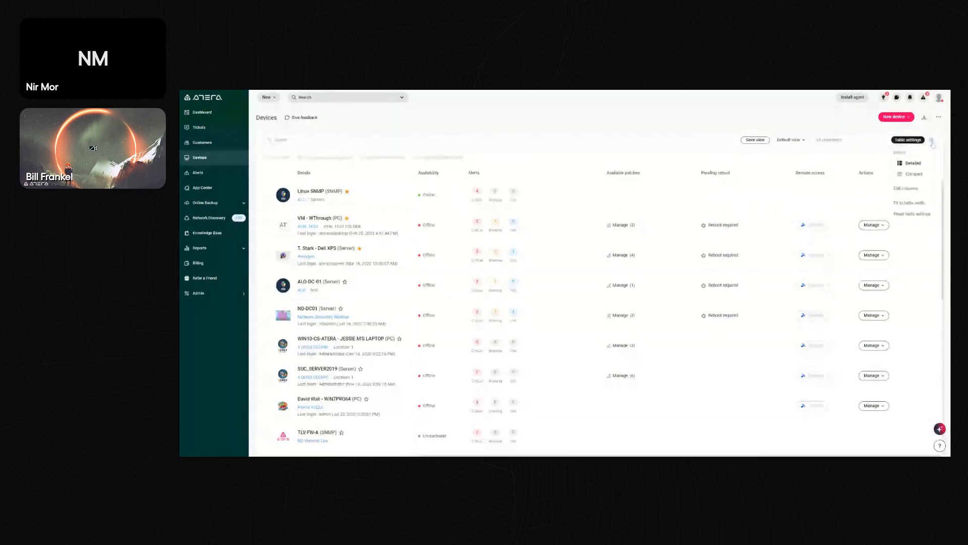
pyautogui.click(915, 174)
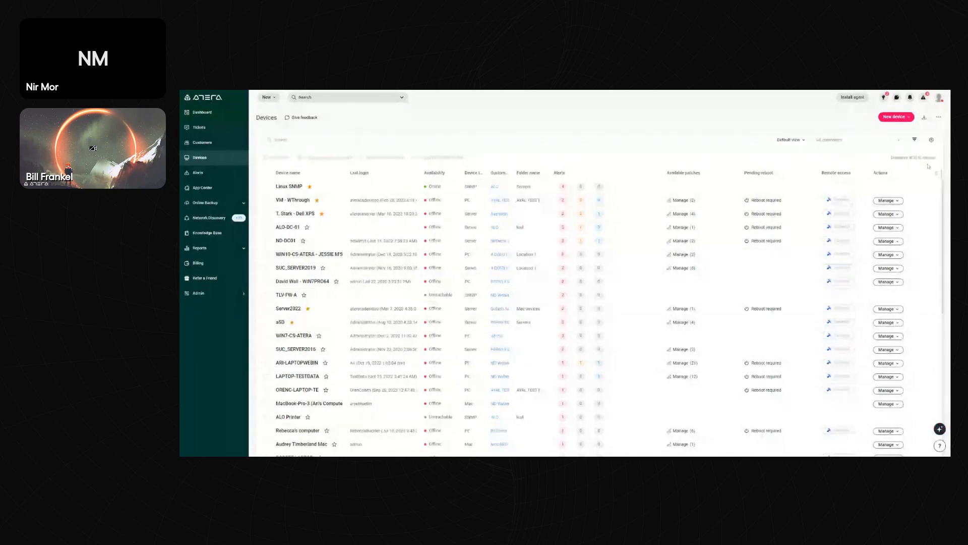
# Filter the device list by device type Mac and remove that filter
pyautogui.click(914, 140)
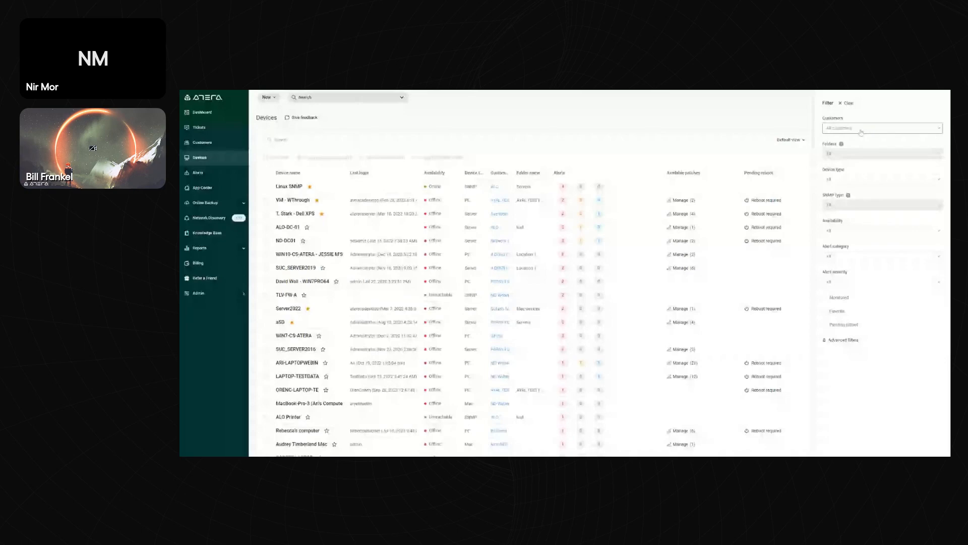
pyautogui.click(857, 179)
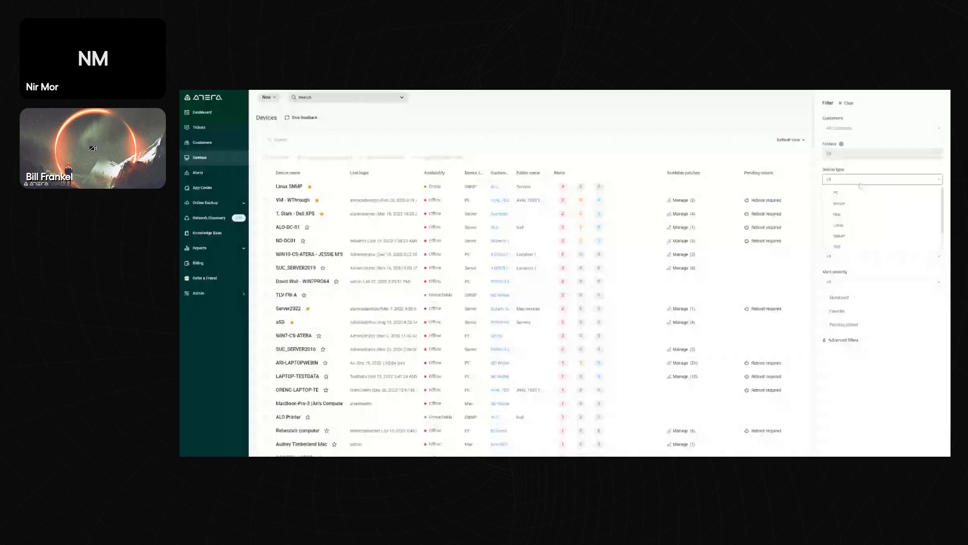
pyautogui.click(832, 216)
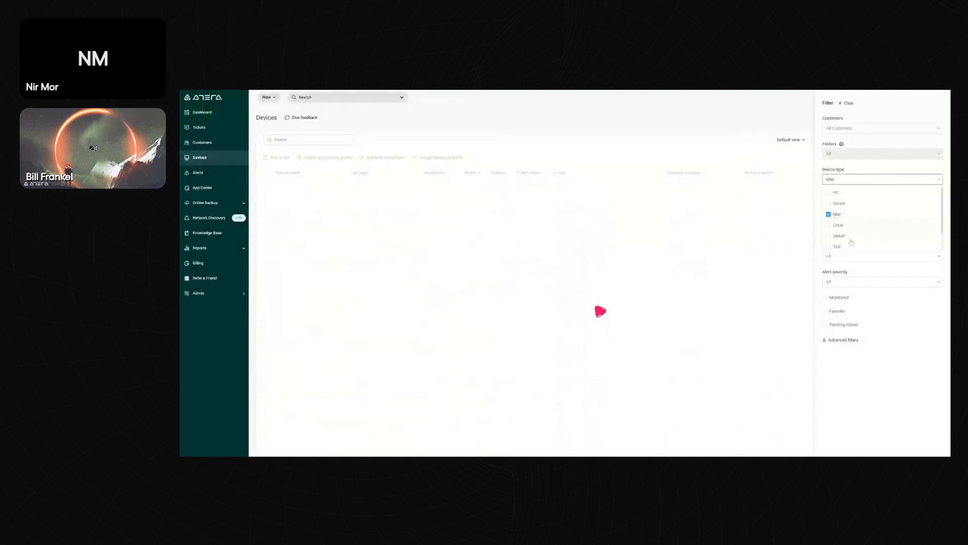
pyautogui.click(830, 216)
pyautogui.click(889, 327)
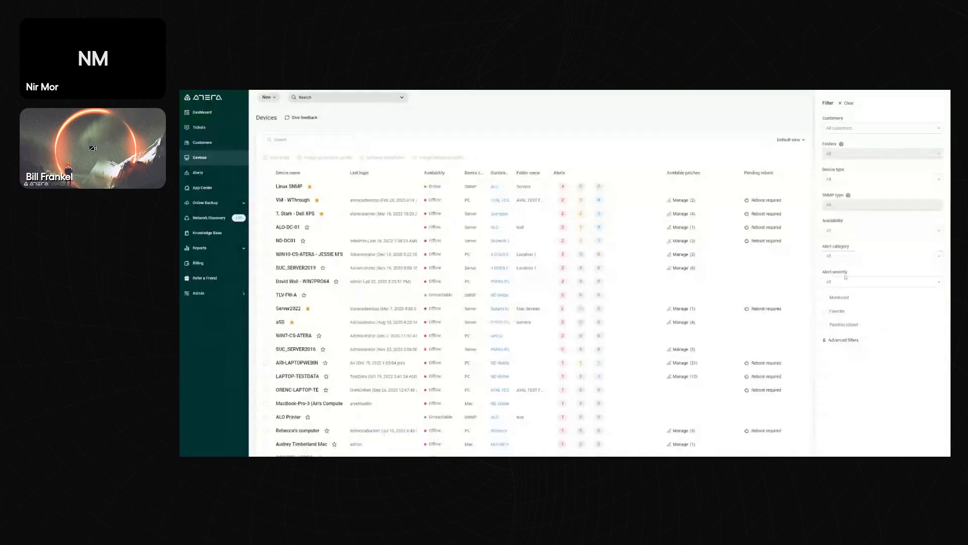
# Examine the advanced filter options for devices, cancel them, clear all filters and close the filter settings
pyautogui.click(831, 342)
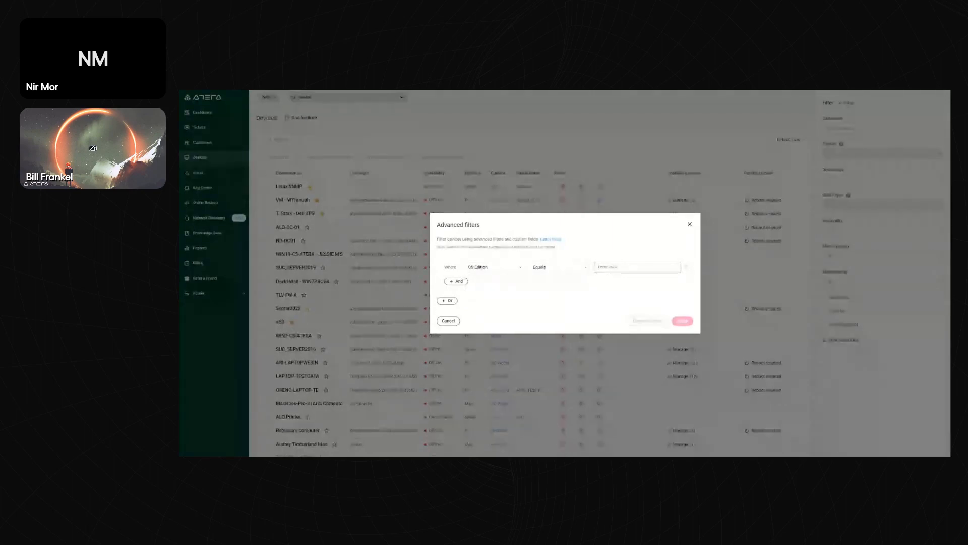
pyautogui.click(452, 322)
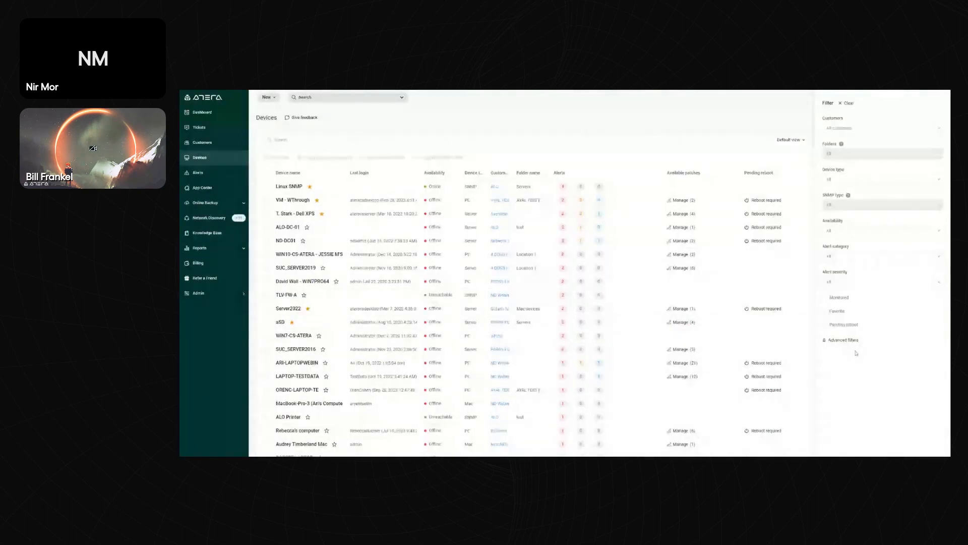
pyautogui.click(849, 104)
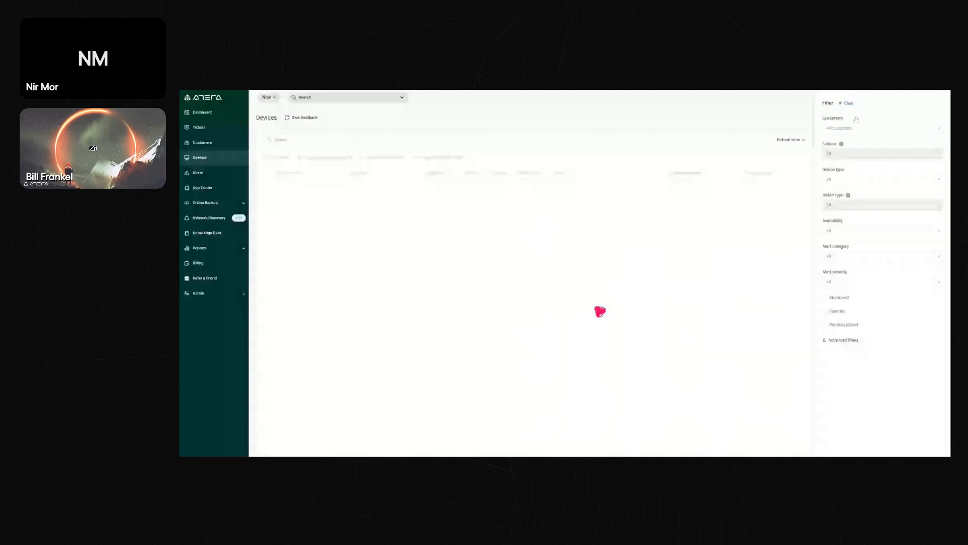
pyautogui.click(797, 110)
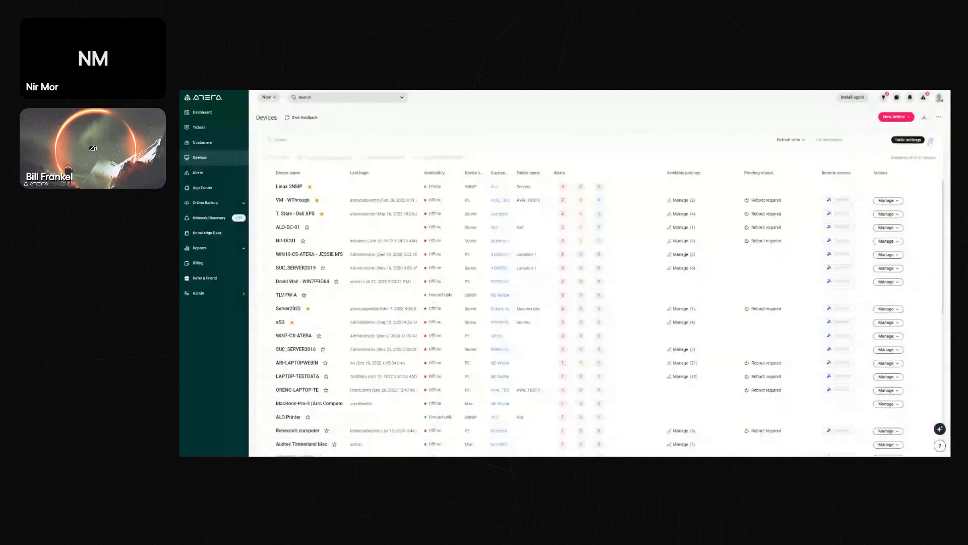
# Hide the Device name column in the devices table and show it again
pyautogui.click(931, 141)
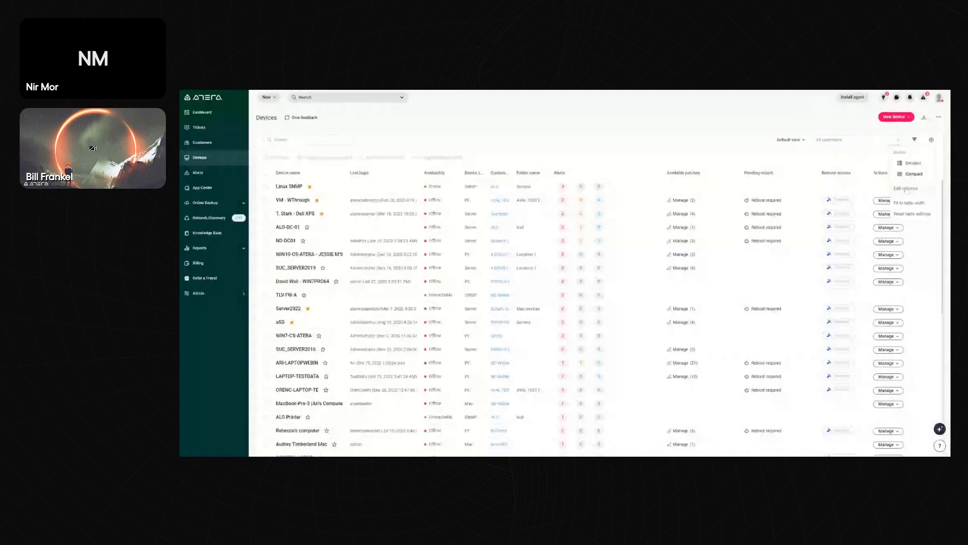
pyautogui.click(906, 189)
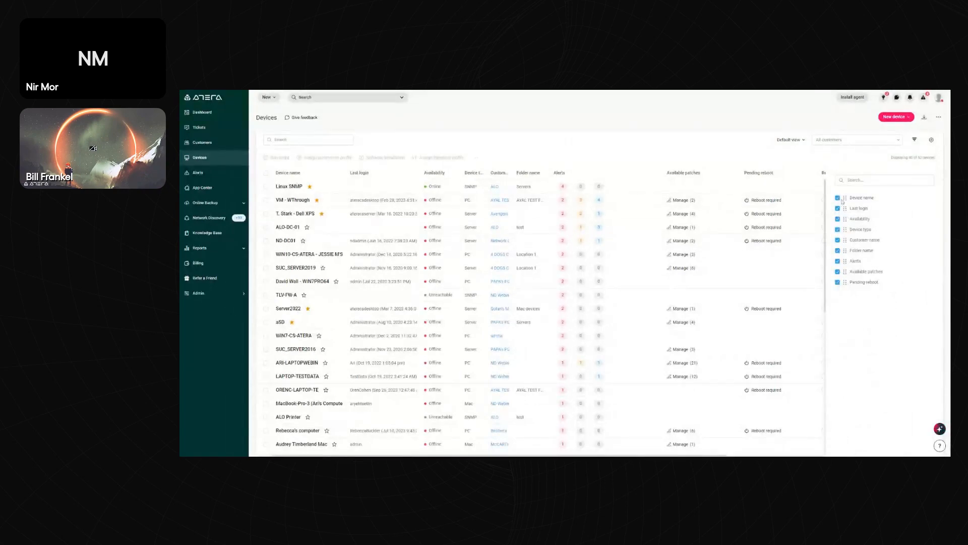
pyautogui.click(839, 198)
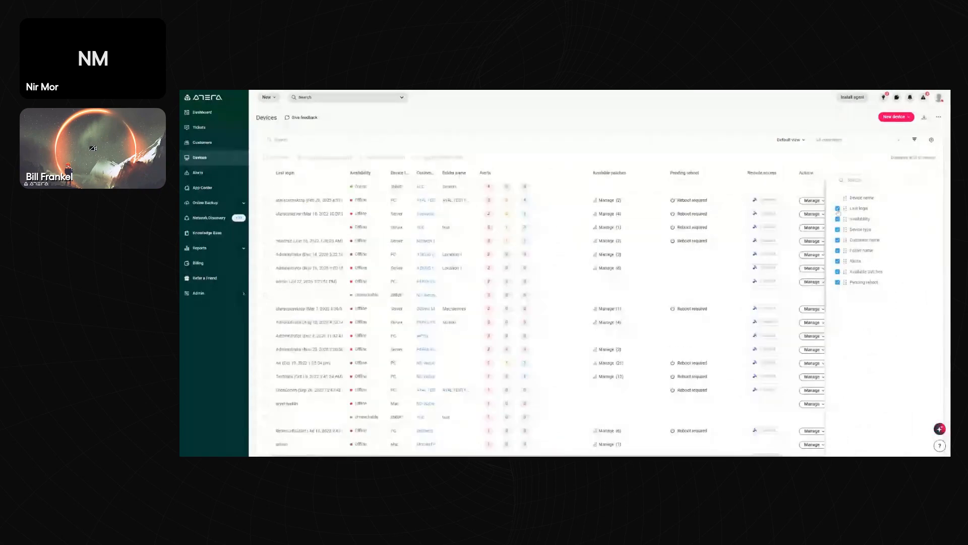
pyautogui.click(838, 208)
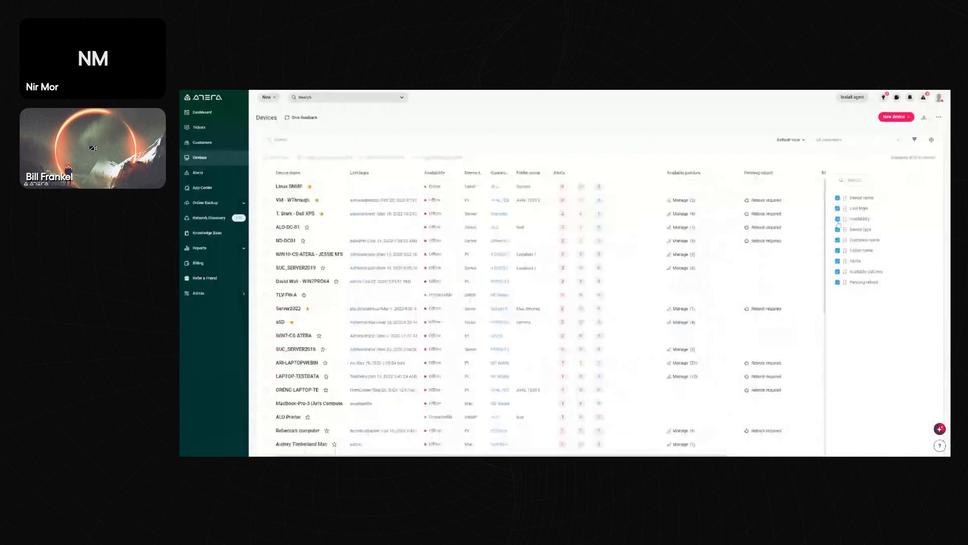
pyautogui.click(798, 160)
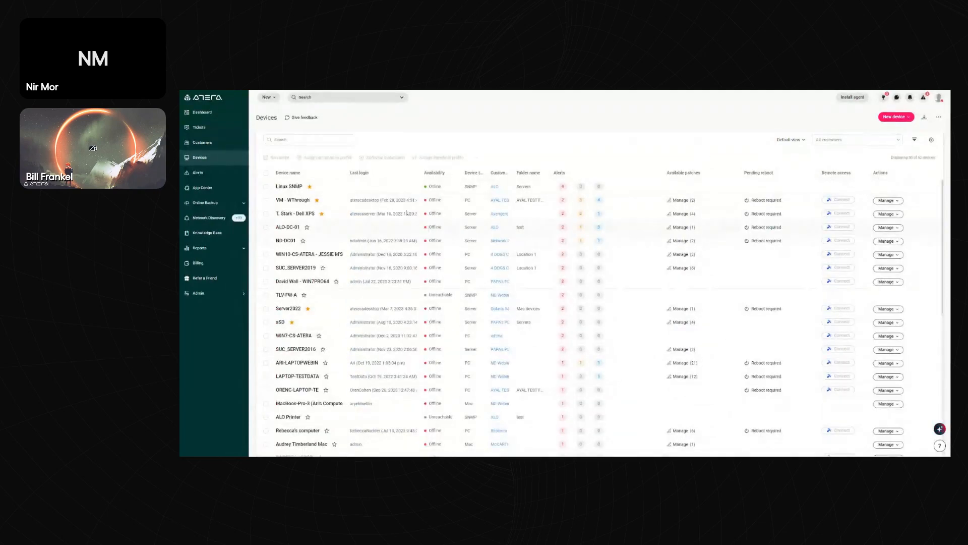
pyautogui.moveTo(321, 174)
pyautogui.mouseDown()
pyautogui.moveTo(438, 177)
pyautogui.moveTo(319, 173)
pyautogui.mouseUp()
pyautogui.scroll(-3, 361, 271)
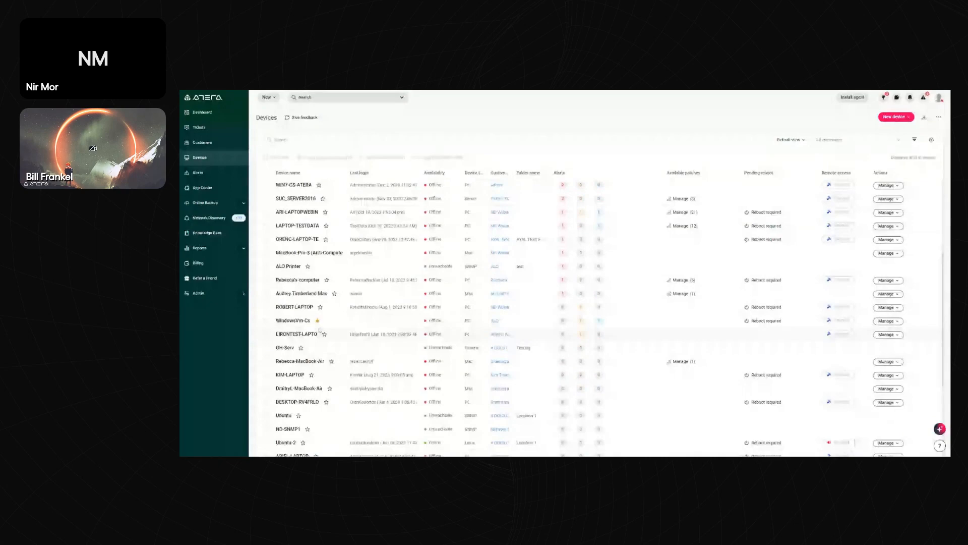
# Search the device list by the first name of the online laptop's owner
pyautogui.scroll(-1, 322, 338)
pyautogui.scroll(-3, 325, 347)
pyautogui.scroll(4, 325, 347)
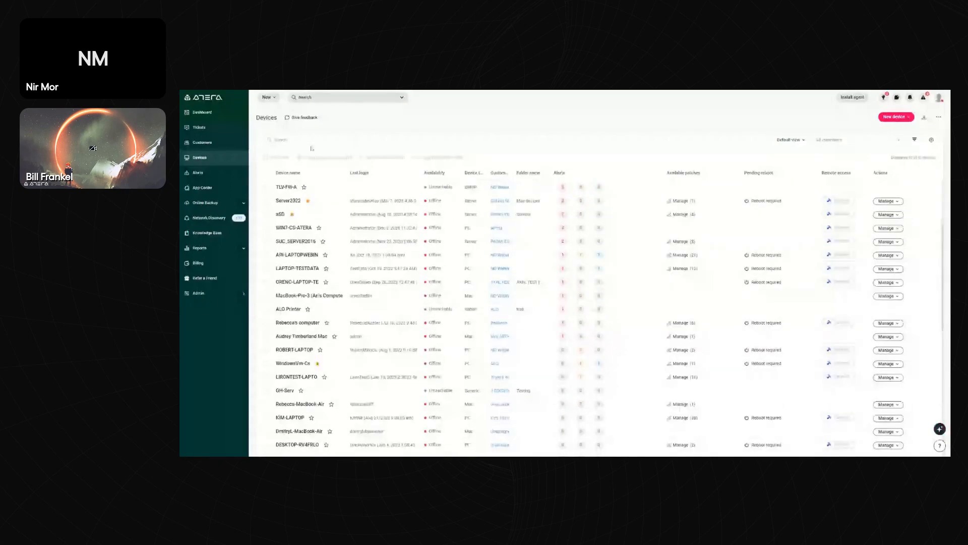
pyautogui.click(309, 141)
pyautogui.write('nir')
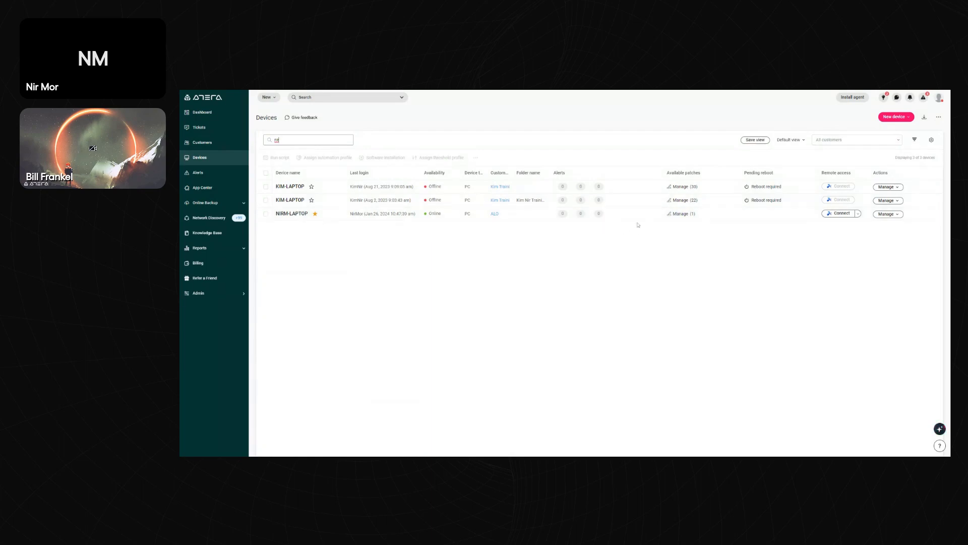
# Examine the online laptop's available patches and the remote access tools offered for connecting to it
pyautogui.click(685, 216)
pyautogui.click(681, 215)
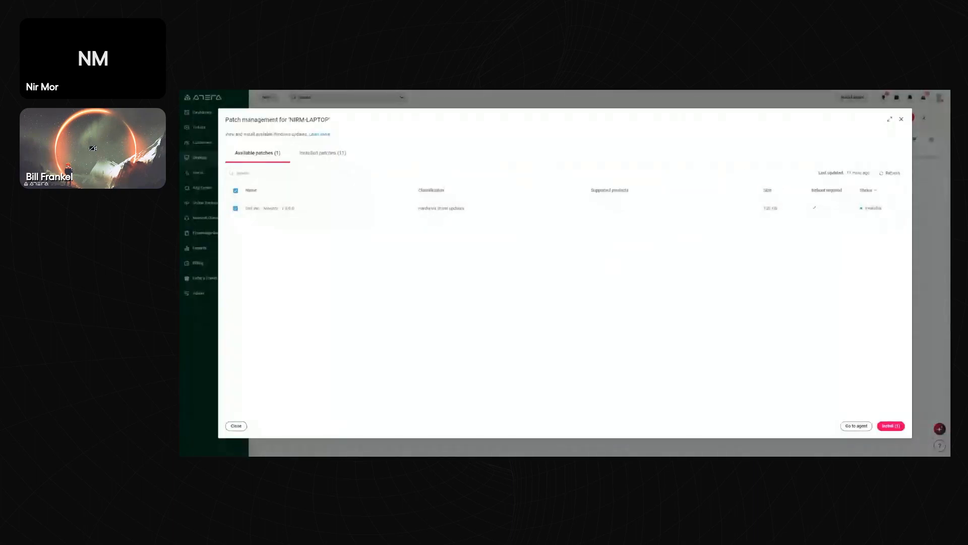
pyautogui.click(902, 119)
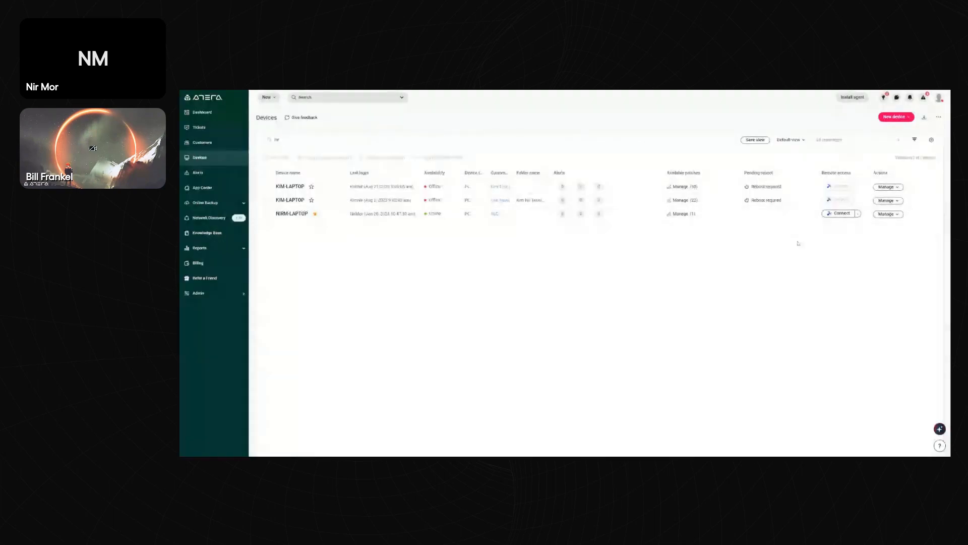
pyautogui.click(858, 214)
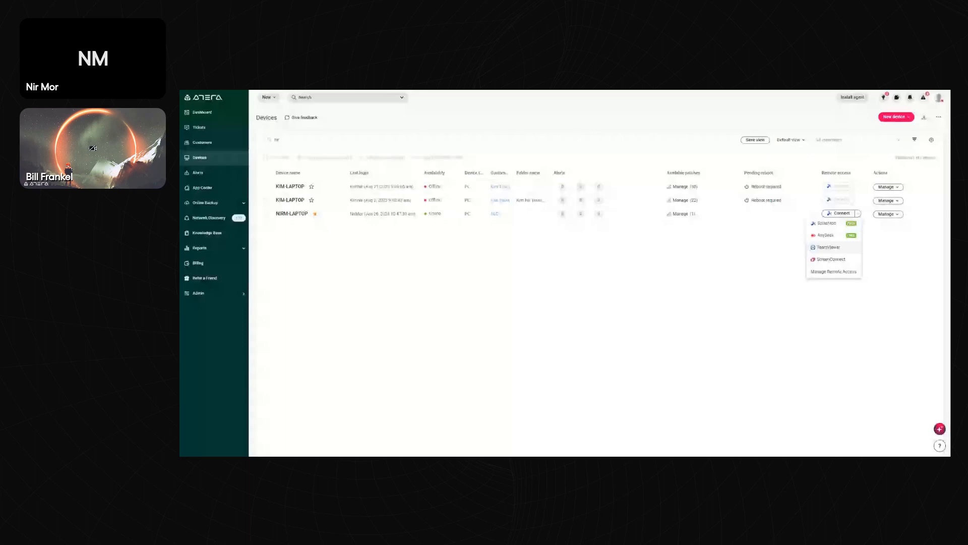
pyautogui.click(759, 256)
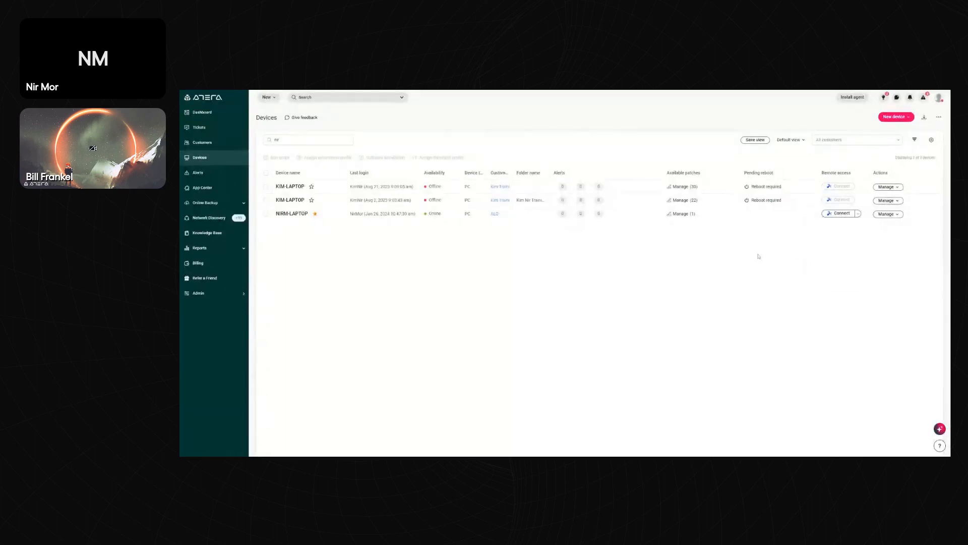
# Mark AnyDesk Custom Client, Cisco Secure Endpoint, Dell Command Update, Dell Core Services and Dell Digital Delivery Services in the laptop's software inventory, and close it without uninstalling
pyautogui.click(896, 218)
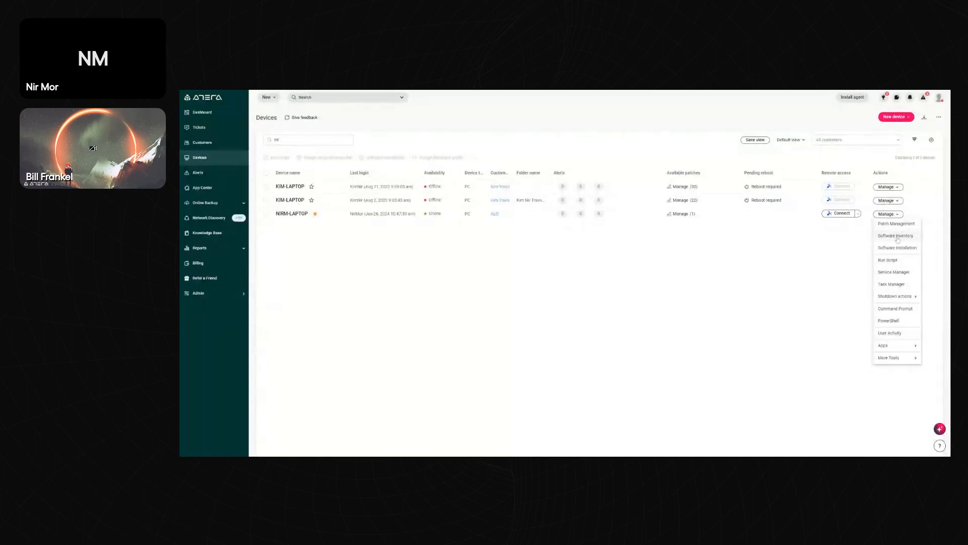
pyautogui.click(897, 236)
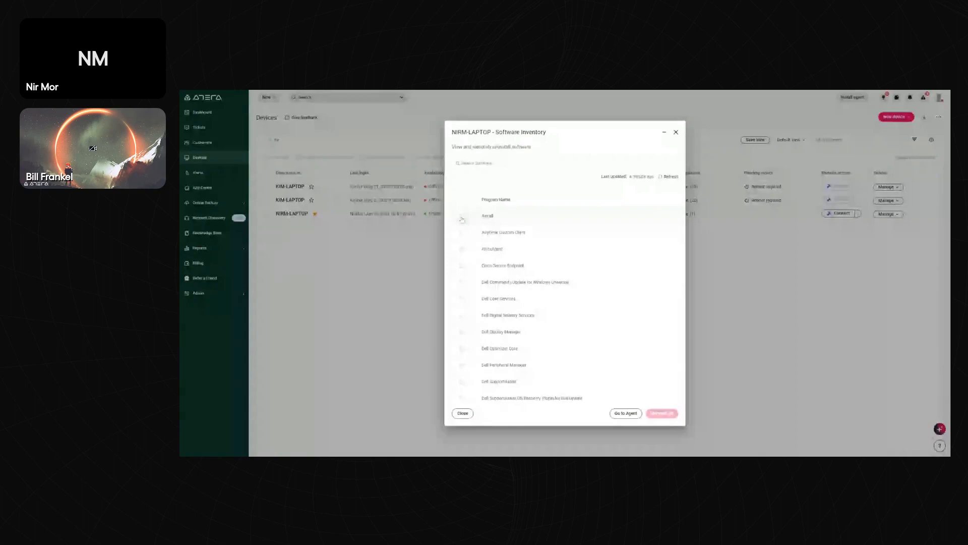
pyautogui.click(462, 266)
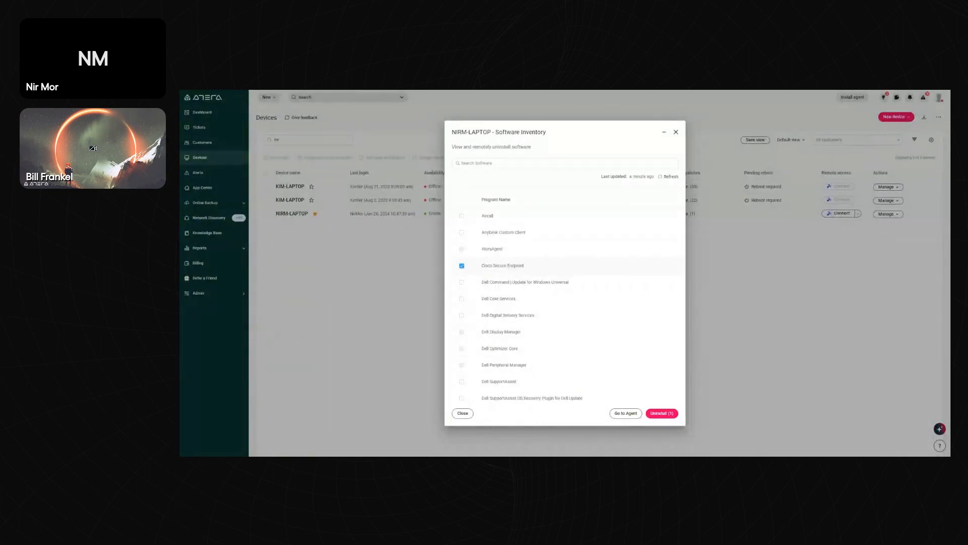
pyautogui.click(462, 283)
pyautogui.click(462, 299)
pyautogui.click(462, 316)
pyautogui.click(461, 233)
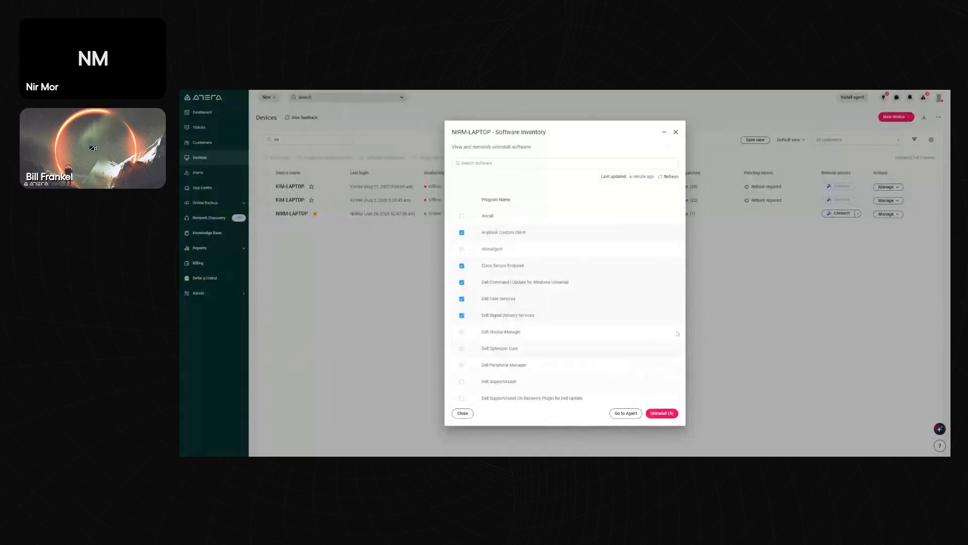
pyautogui.click(676, 134)
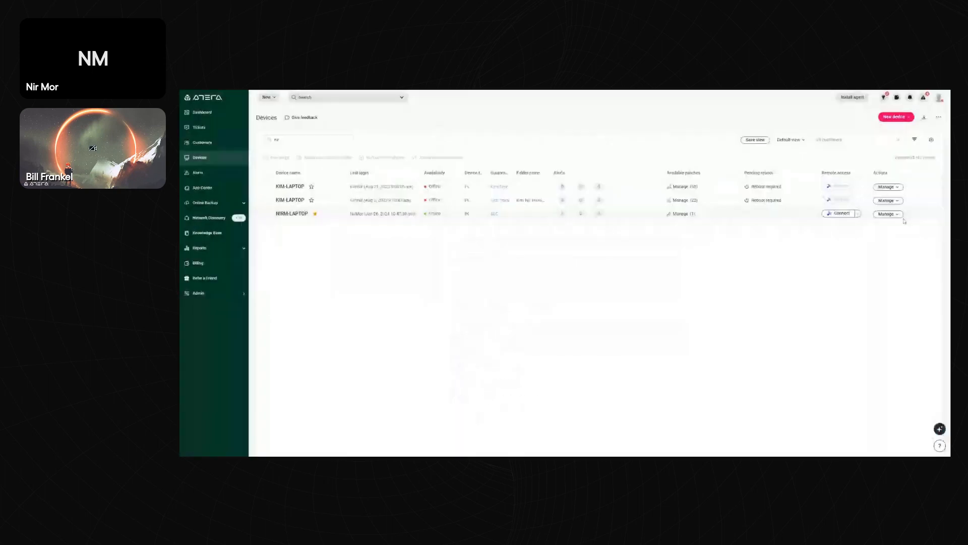
pyautogui.click(893, 214)
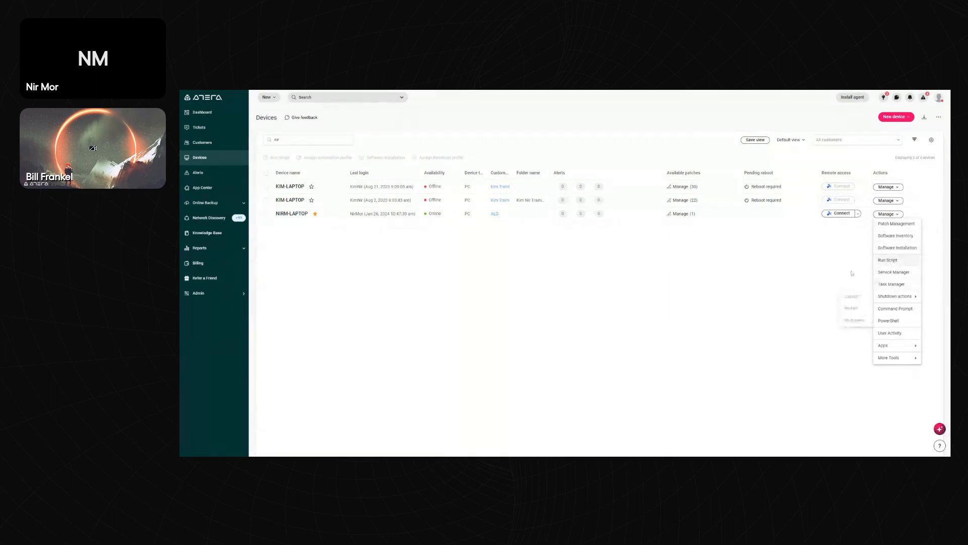
pyautogui.moveTo(897, 301)
pyautogui.click(888, 260)
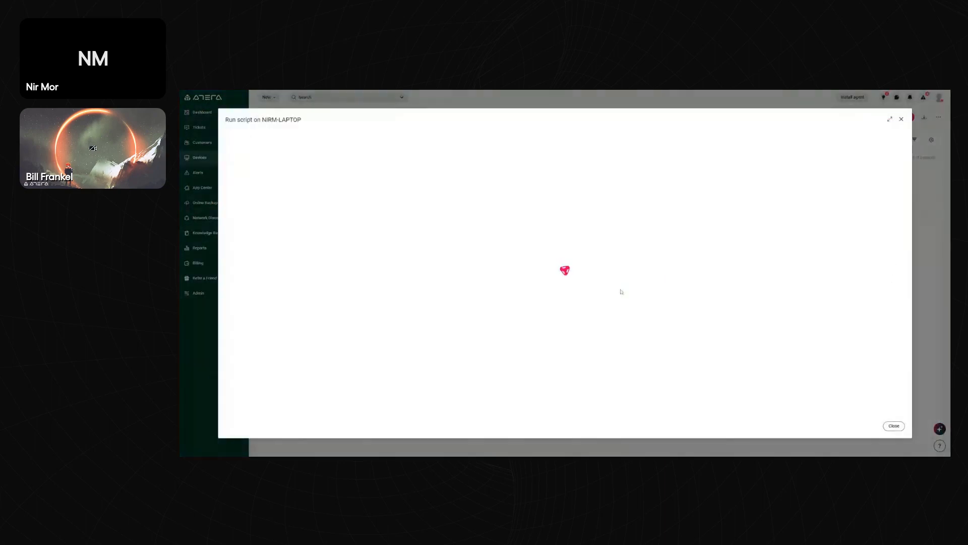
pyautogui.click(902, 119)
# Generate a command for "show all open ports" in the online laptop's remote Command Prompt, run it and close the console
pyautogui.click(894, 216)
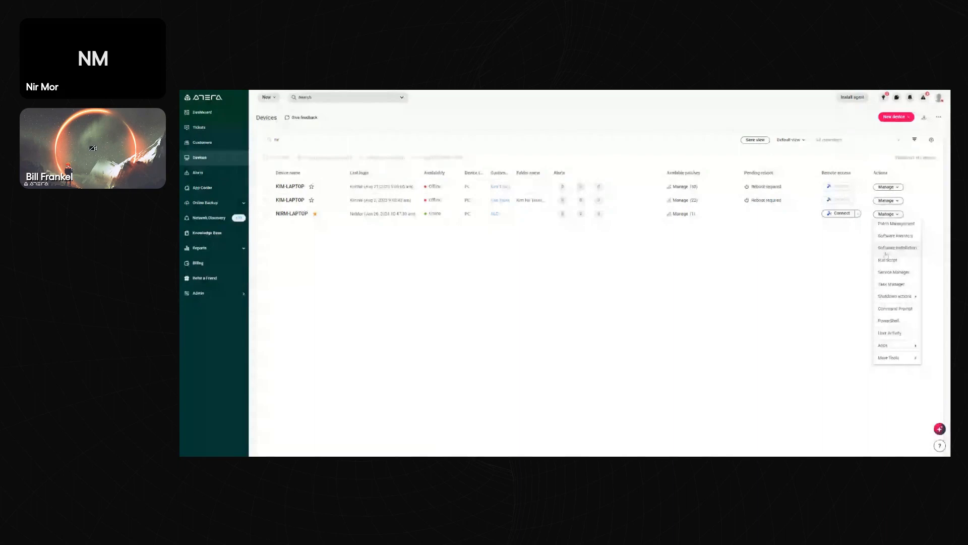
pyautogui.click(894, 308)
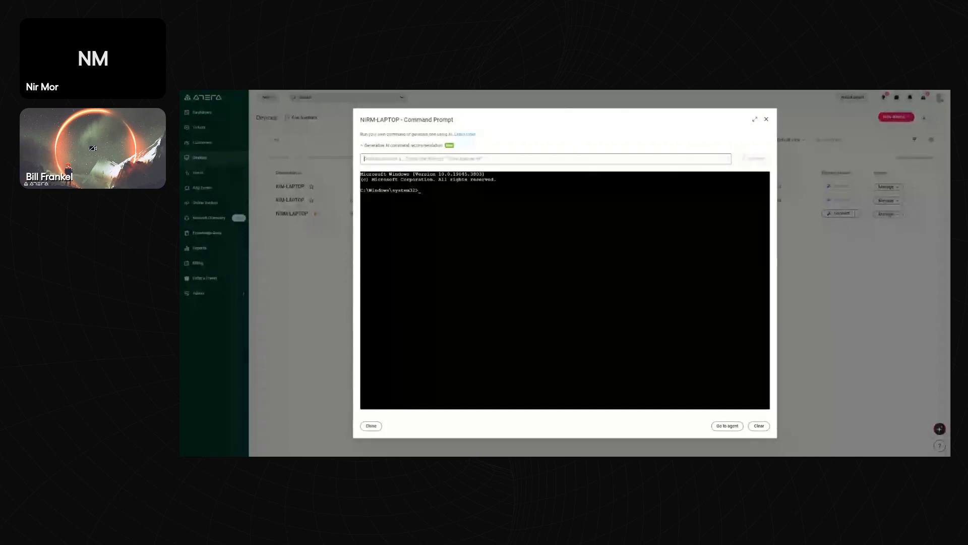
pyautogui.write('show')
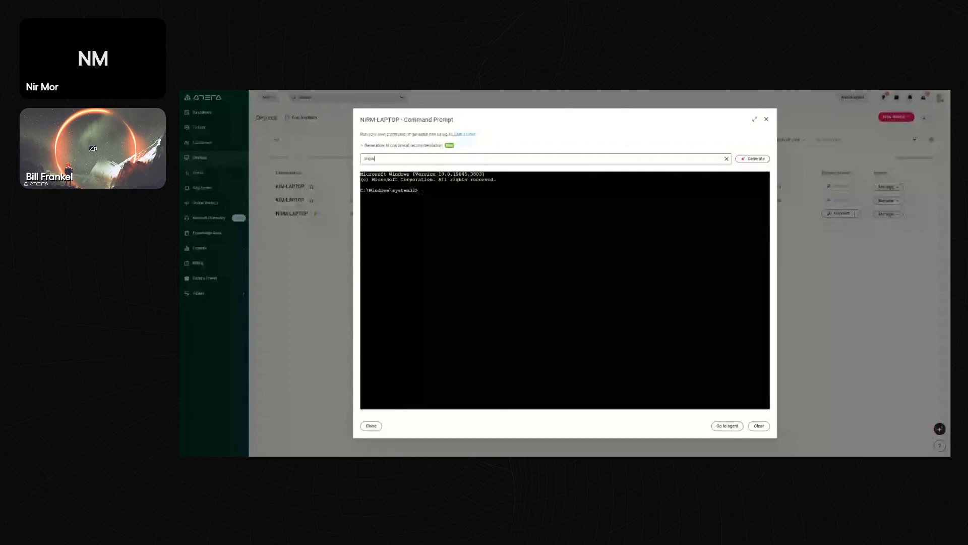
pyautogui.write(' all open ports')
pyautogui.click(752, 159)
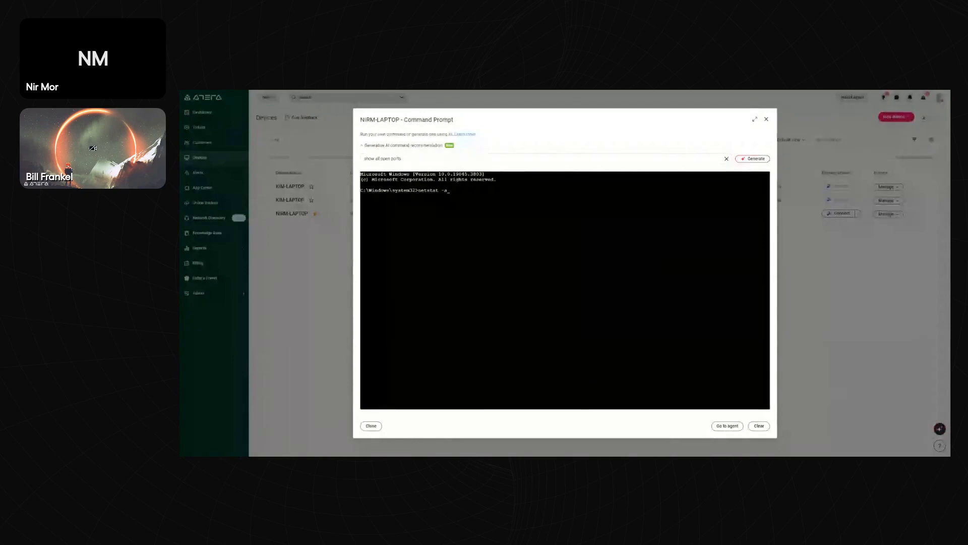
pyautogui.press('Return')
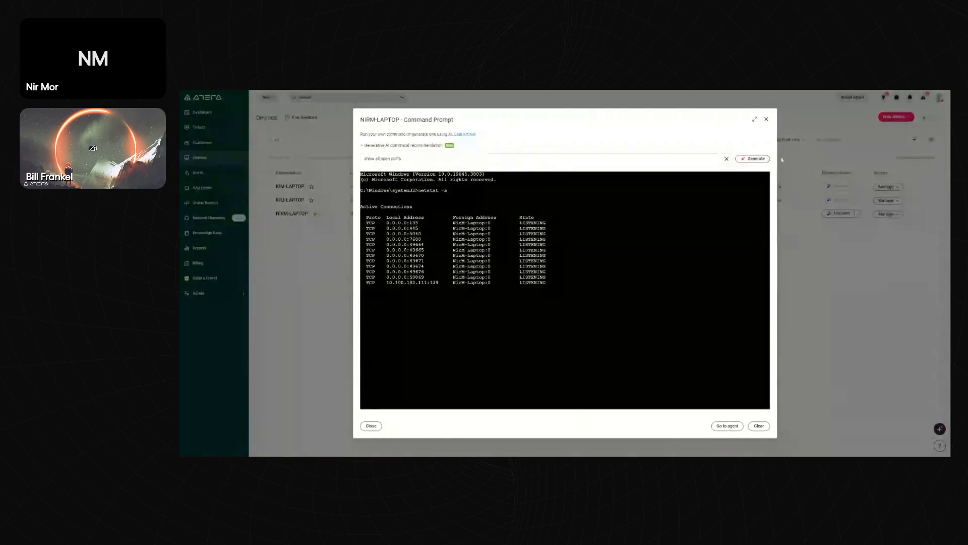
pyautogui.click(767, 120)
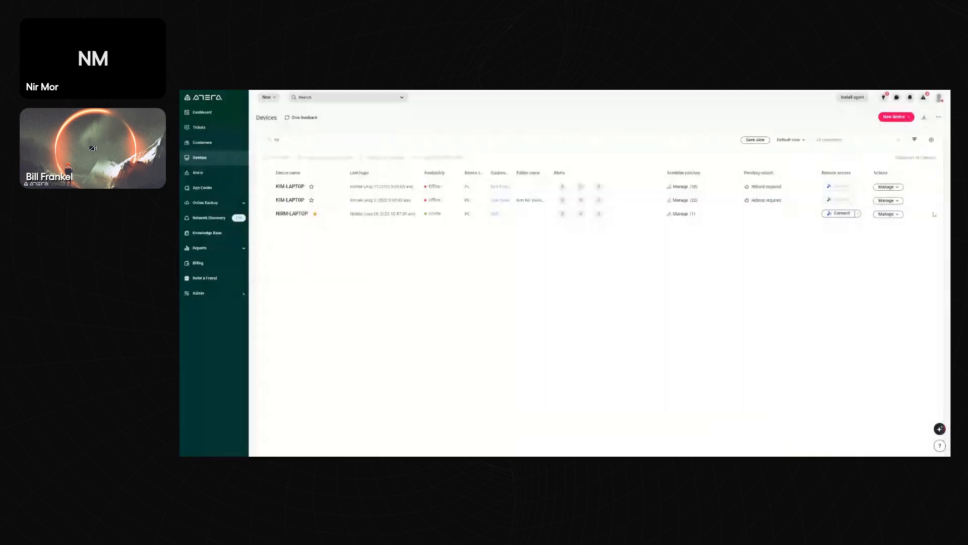
# View the remote PowerShell console for the online laptop and close it
pyautogui.click(897, 214)
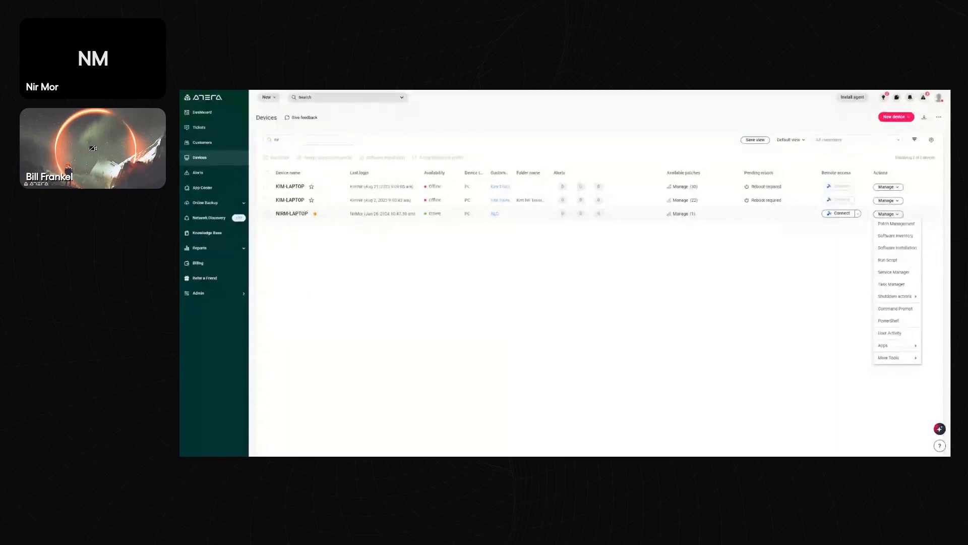
pyautogui.moveTo(890, 297)
pyautogui.click(890, 321)
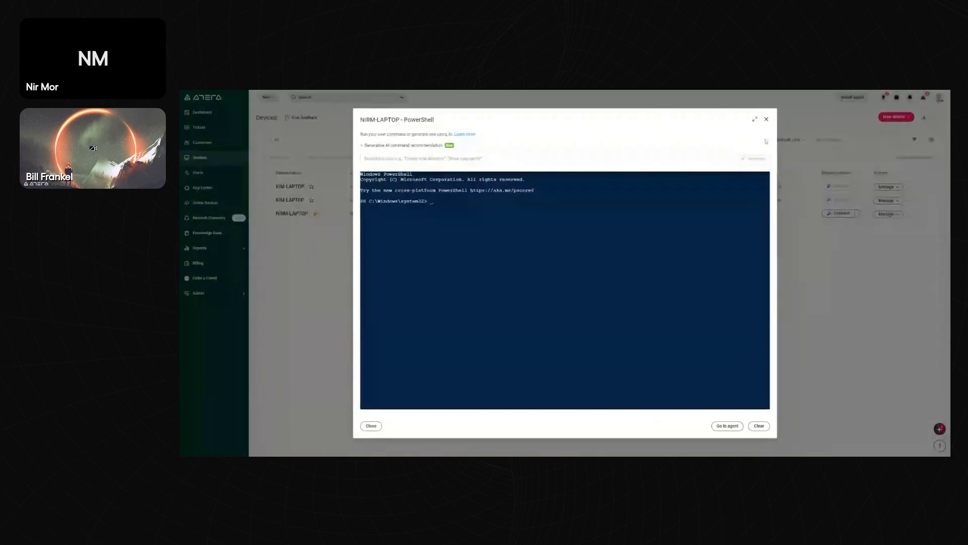
pyautogui.click(767, 119)
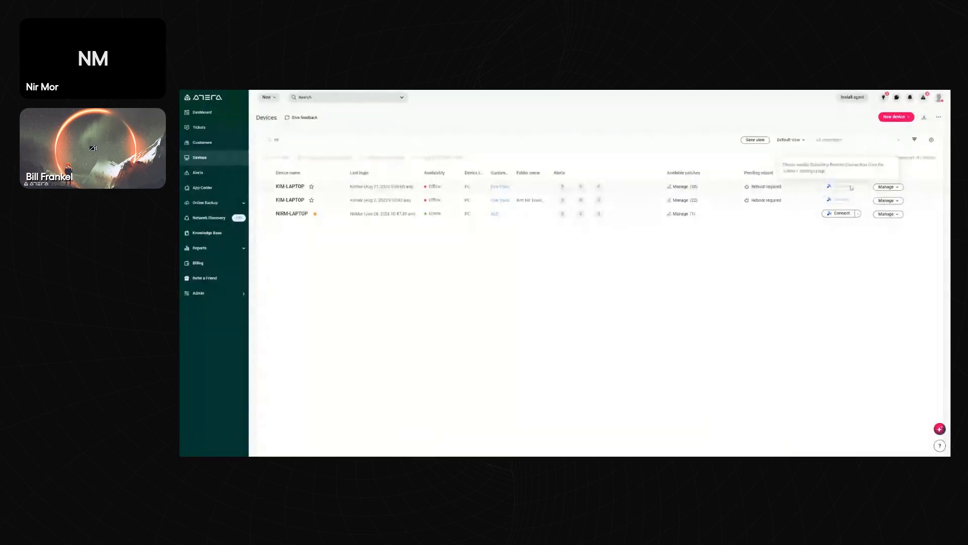
# Examine the laptop's own and shared library scripts, sorting the shared ones by Clones in descending order, and close the script list
pyautogui.click(888, 214)
pyautogui.moveTo(880, 295)
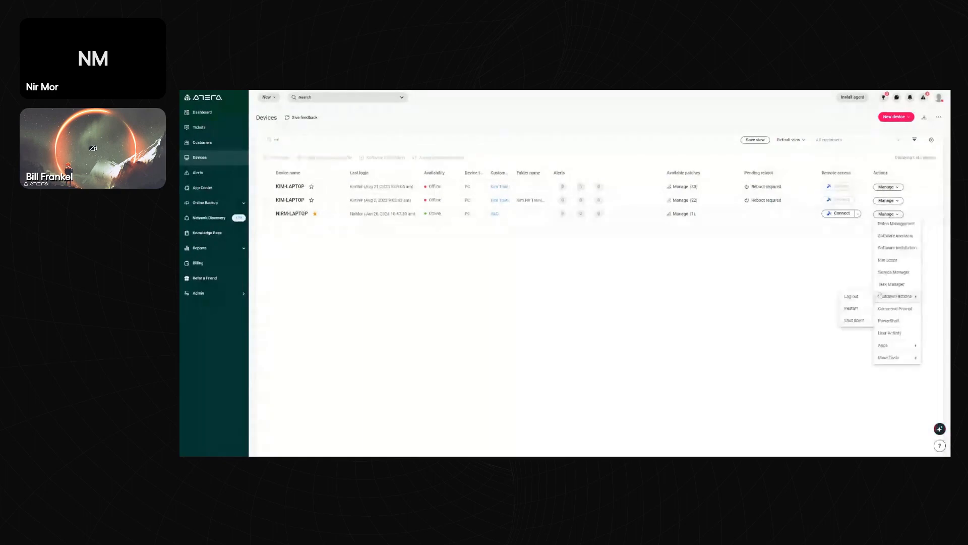
pyautogui.click(888, 260)
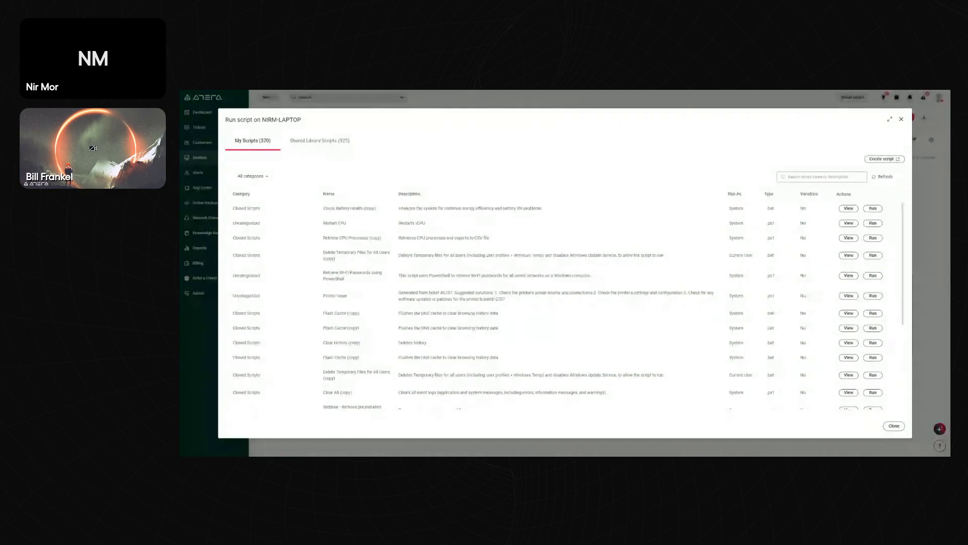
pyautogui.click(330, 143)
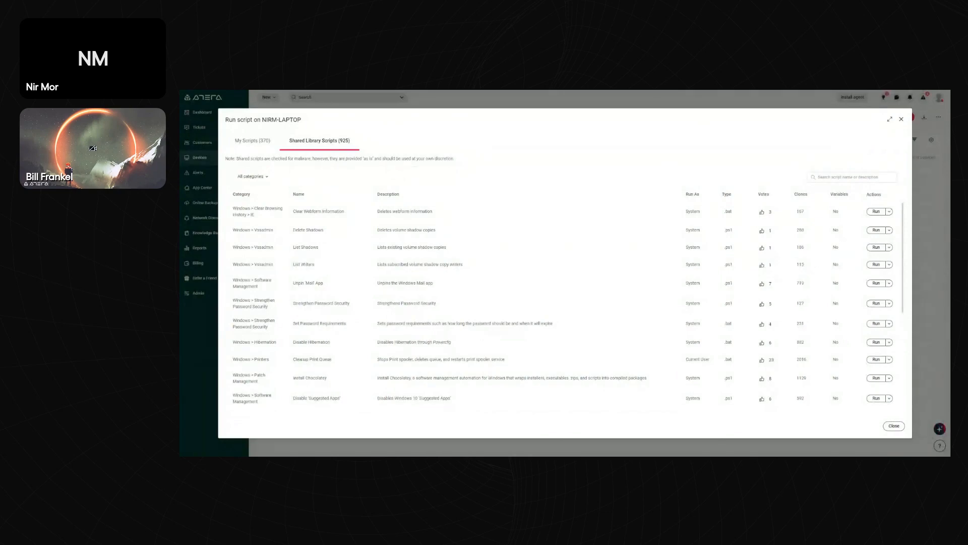
pyautogui.click(804, 200)
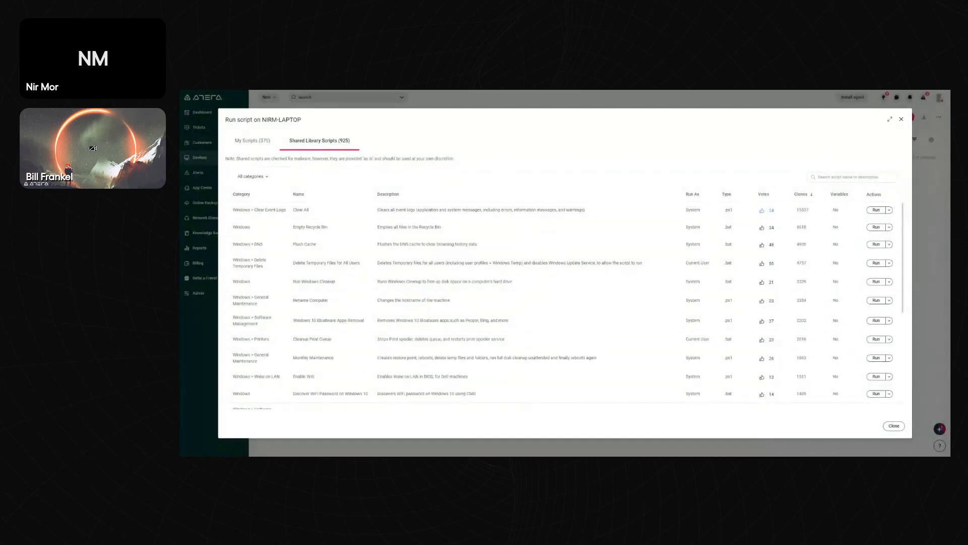
pyautogui.click(256, 144)
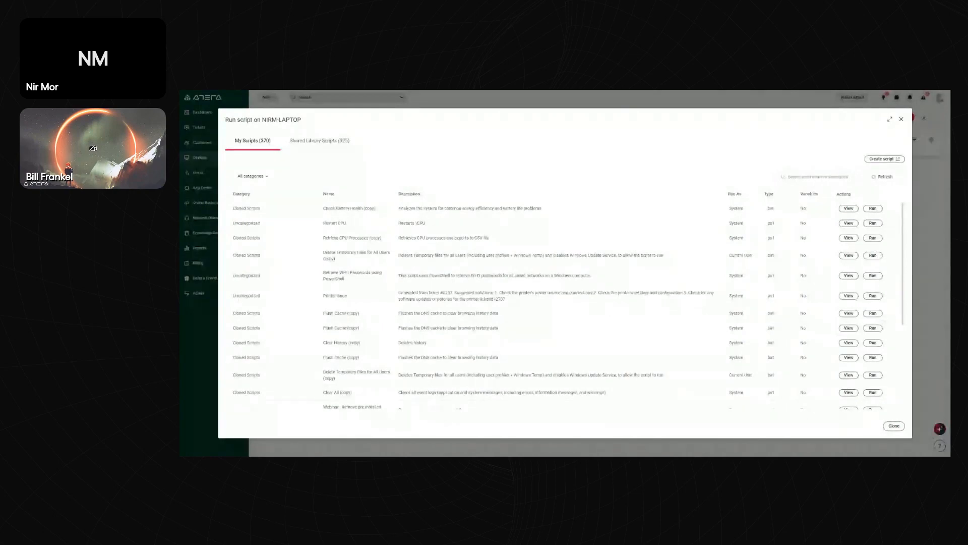
pyautogui.click(902, 122)
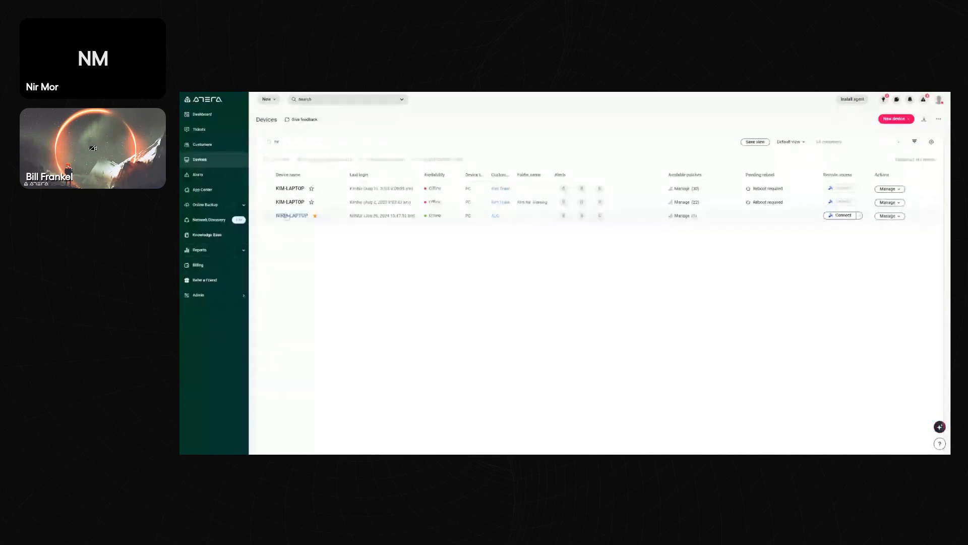
# Open the online laptop's agent page and examine its machine name and general details
pyautogui.click(286, 216)
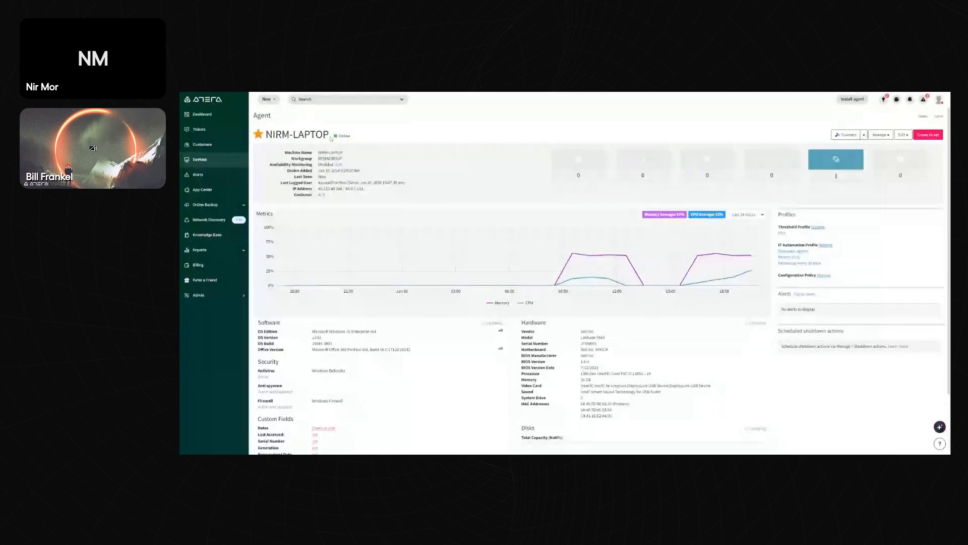
pyautogui.moveTo(331, 138); pyautogui.dragTo(264, 138)
pyautogui.click(263, 138)
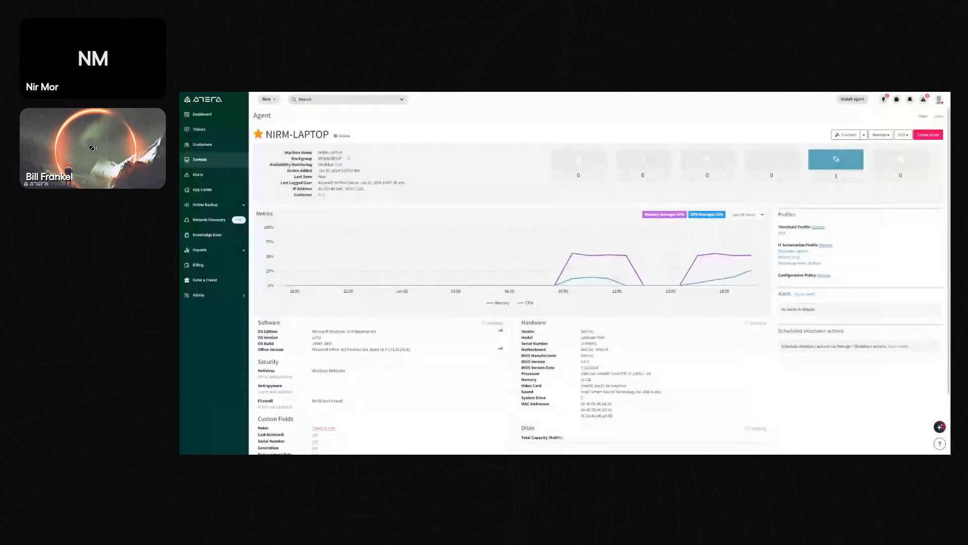
pyautogui.tripleClick(426, 148)
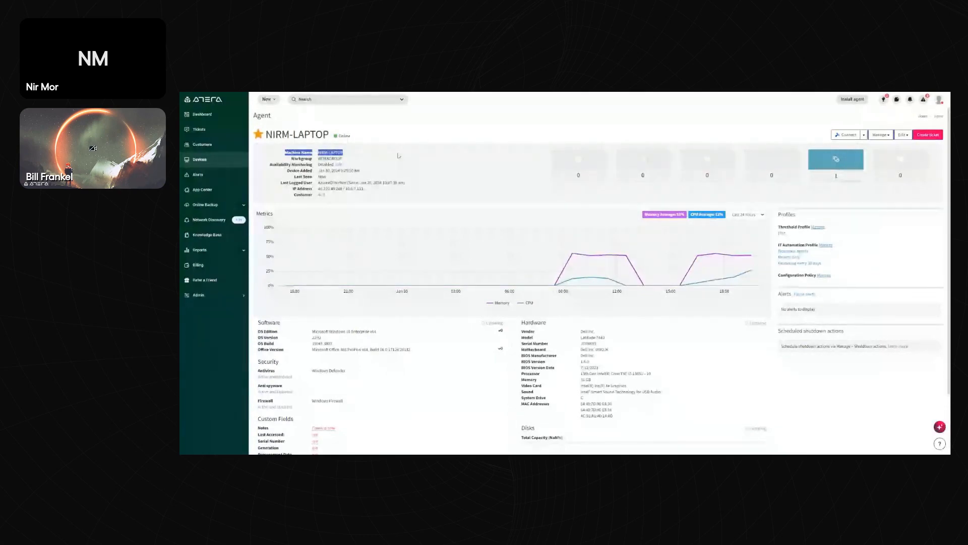
pyautogui.click(319, 156)
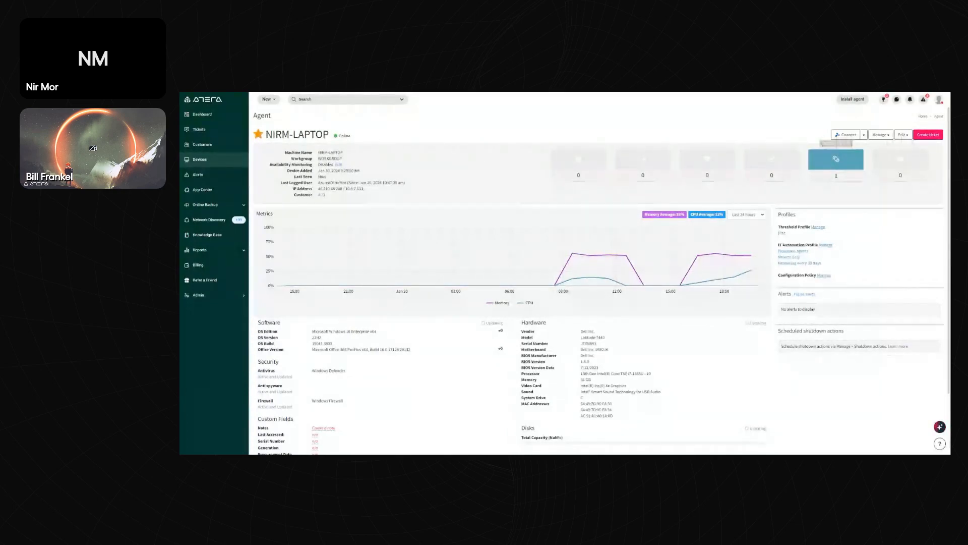
# Examine the remote access tools available for connecting from the laptop's agent page
pyautogui.click(864, 135)
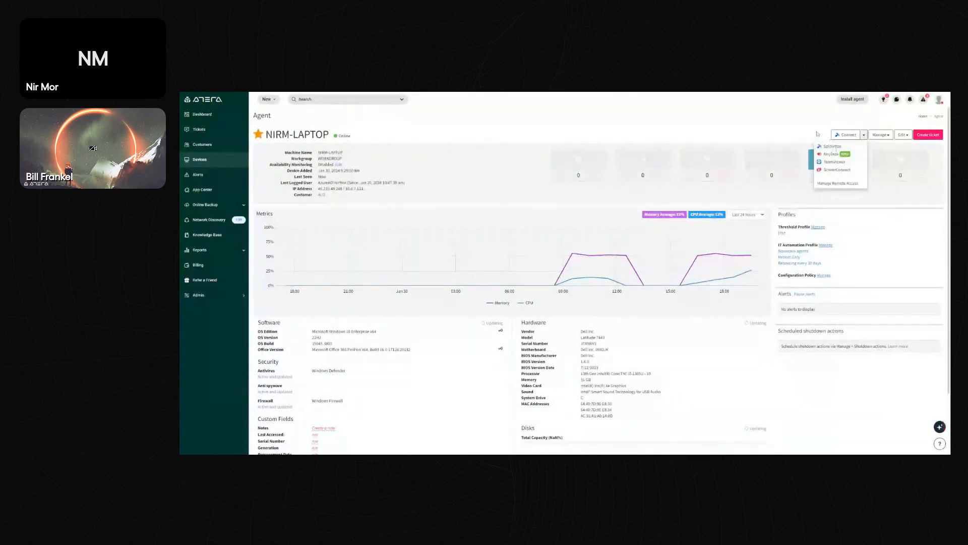
pyautogui.click(830, 145)
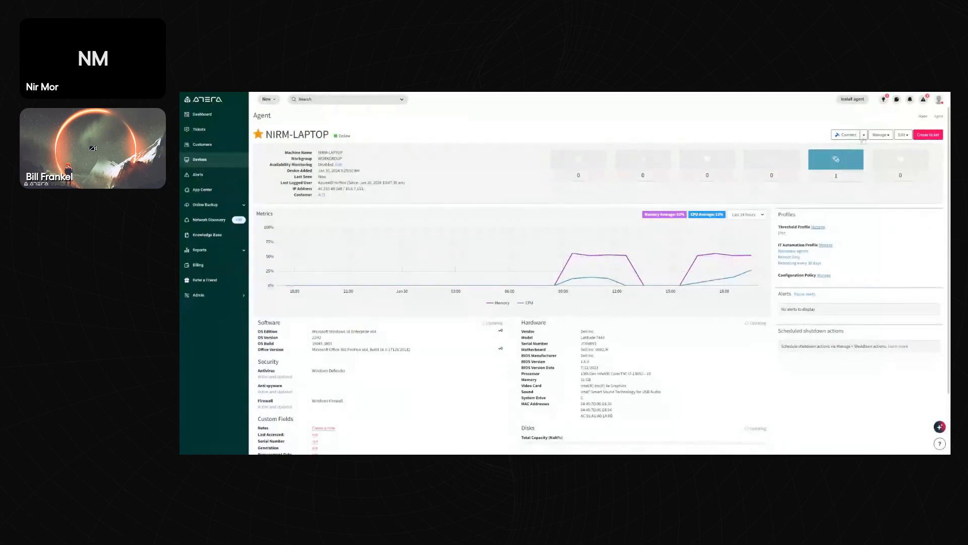
pyautogui.click(864, 140)
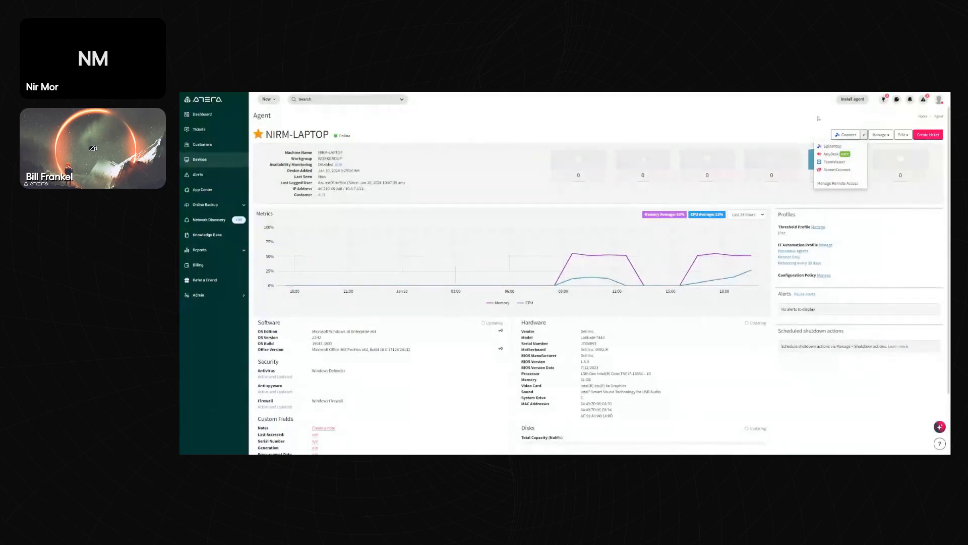
# Examine the management actions available on the laptop's agent page and close the list
pyautogui.click(864, 135)
pyautogui.click(888, 137)
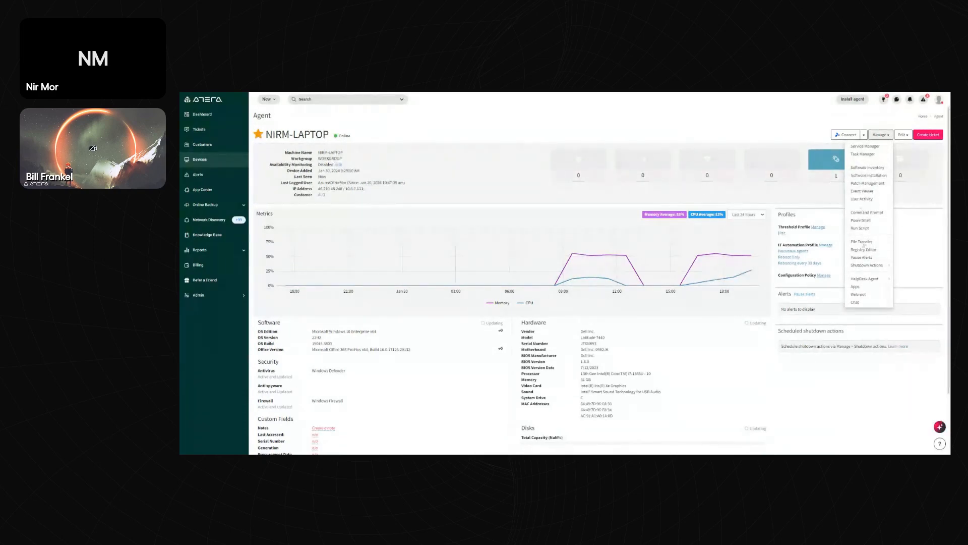
pyautogui.moveTo(864, 266)
pyautogui.click(779, 135)
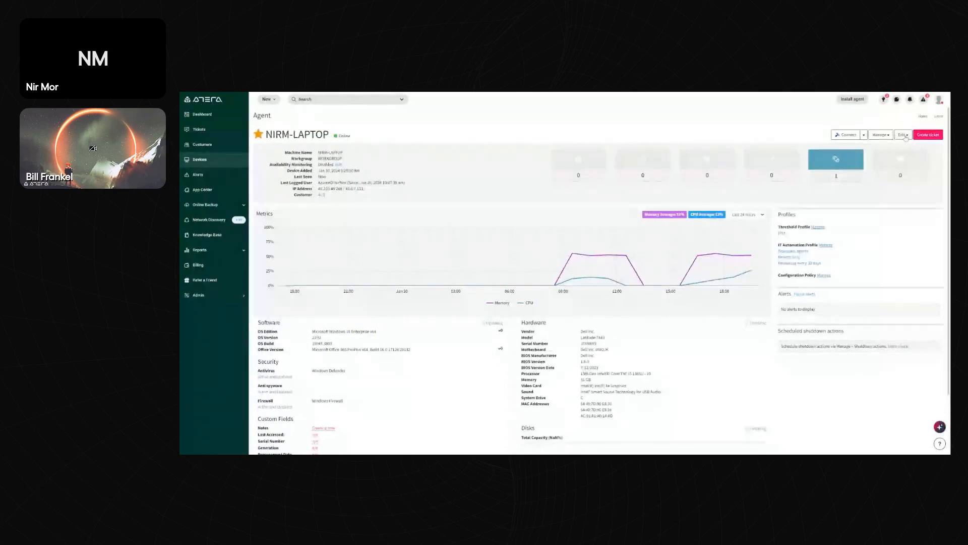
# View the editing options for the laptop's agent, open its monitored devices list and close it
pyautogui.click(904, 135)
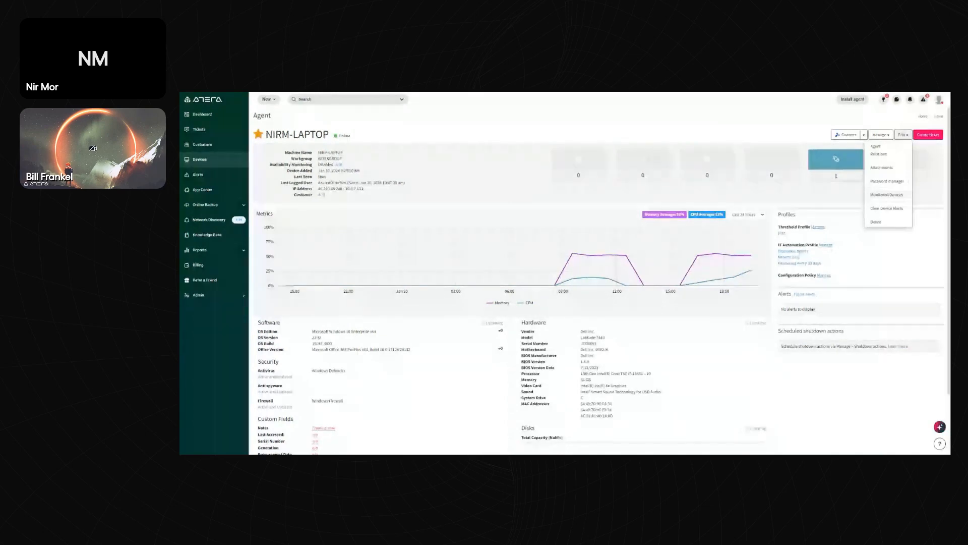
pyautogui.click(887, 195)
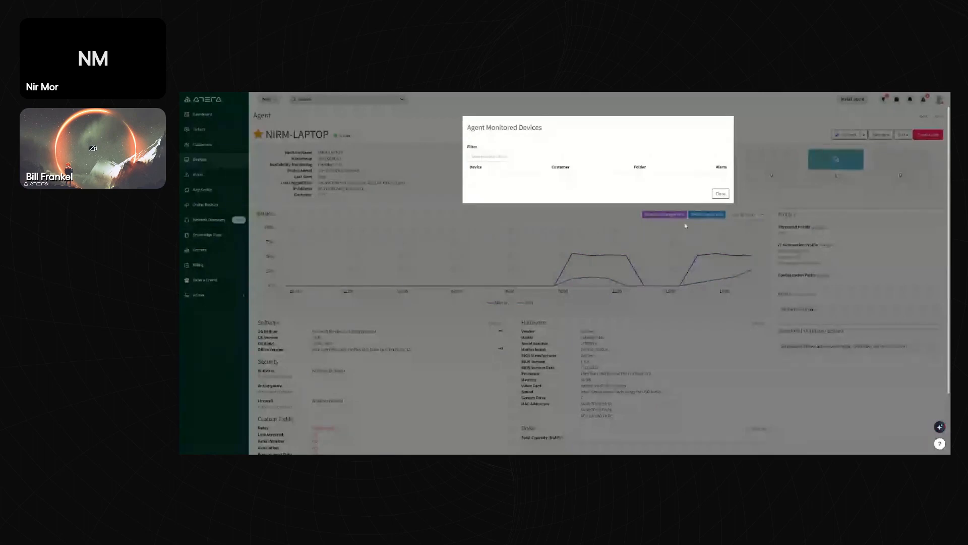
pyautogui.click(717, 195)
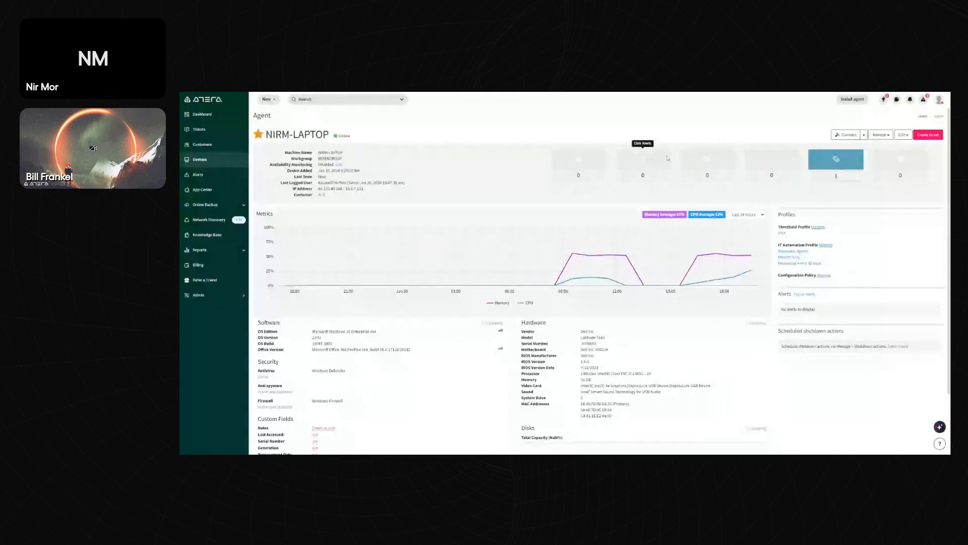
# Examine the kinds of new items that can be created, including the SNMP, TCP, HTTP and Generic monitored device types
pyautogui.click(271, 100)
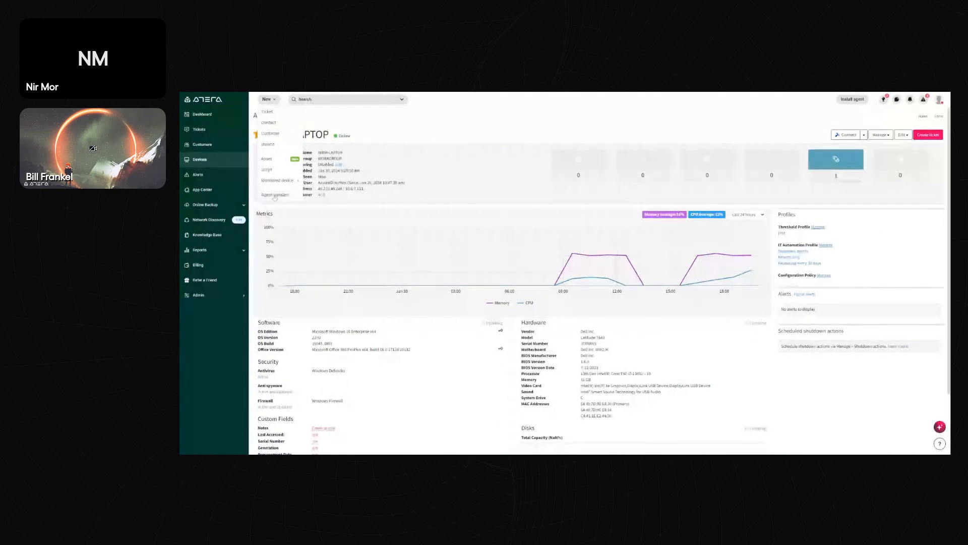
pyautogui.moveTo(287, 185)
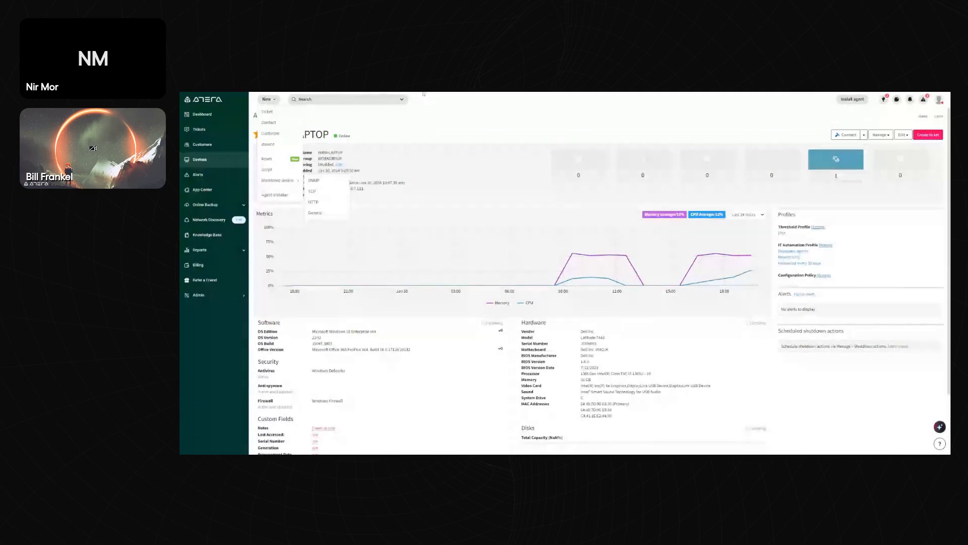
pyautogui.click(377, 120)
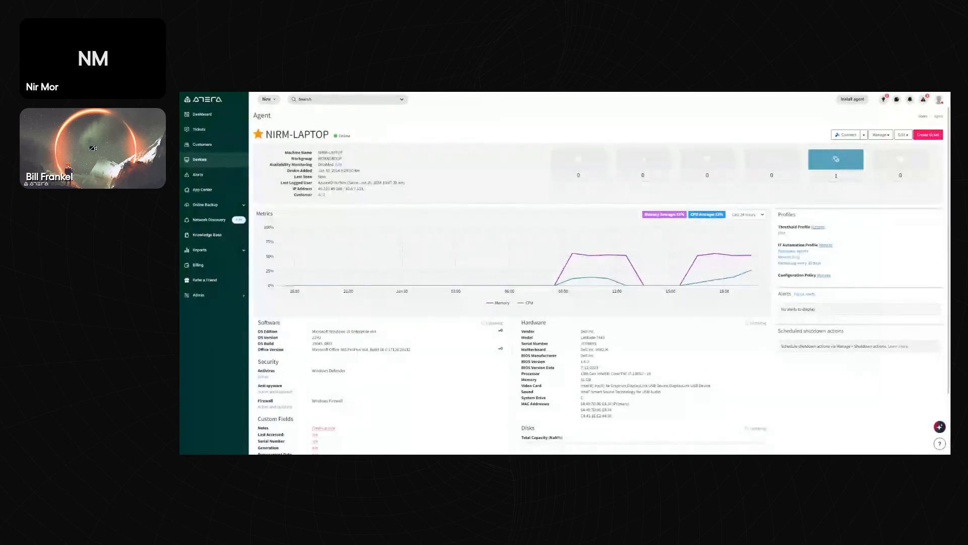
# View the laptop's availability monitoring setting without changing it, and examine the agent's hardware, disk and custom field details
pyautogui.click(338, 165)
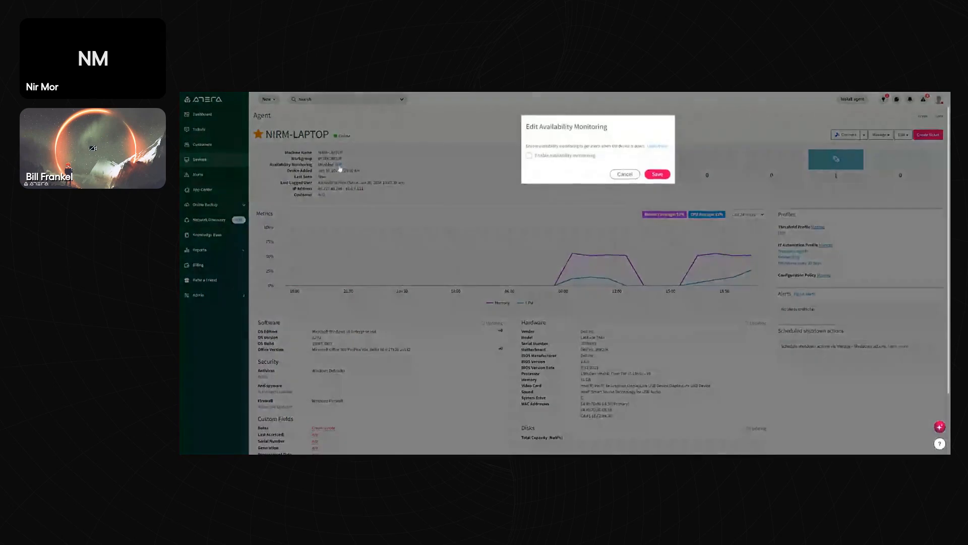
pyautogui.click(614, 175)
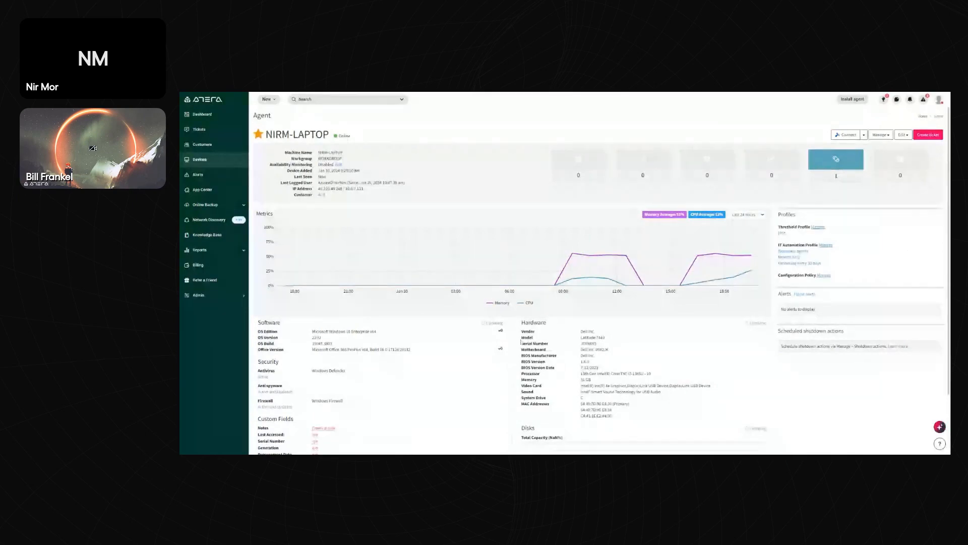
pyautogui.scroll(-2, 915, 250)
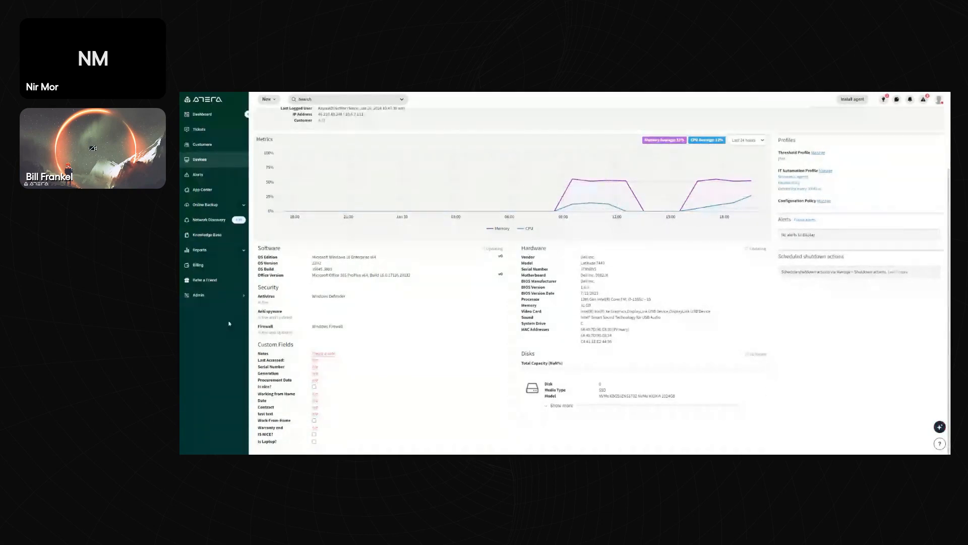
# Open the threshold profiles in the Admin monitoring and automation settings and examine the profile list
pyautogui.click(210, 298)
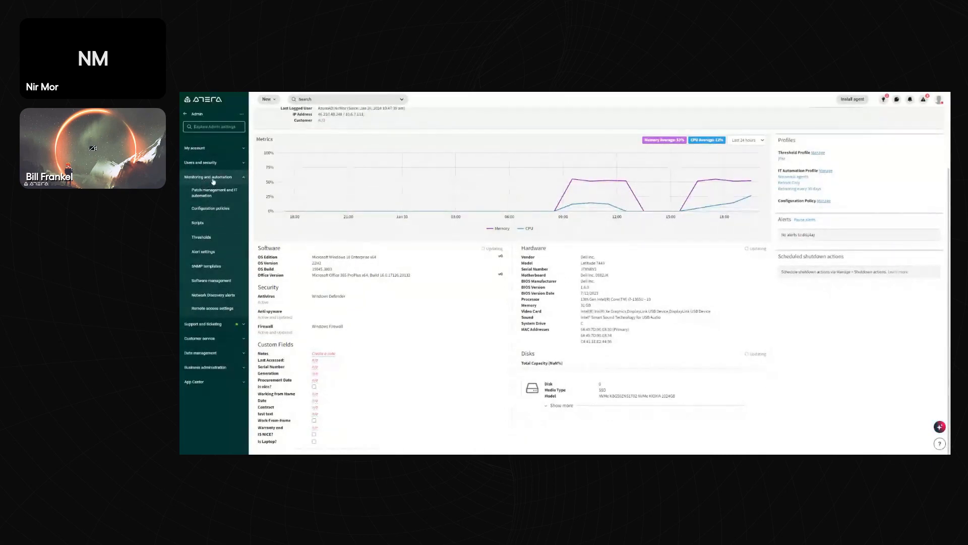
pyautogui.click(205, 239)
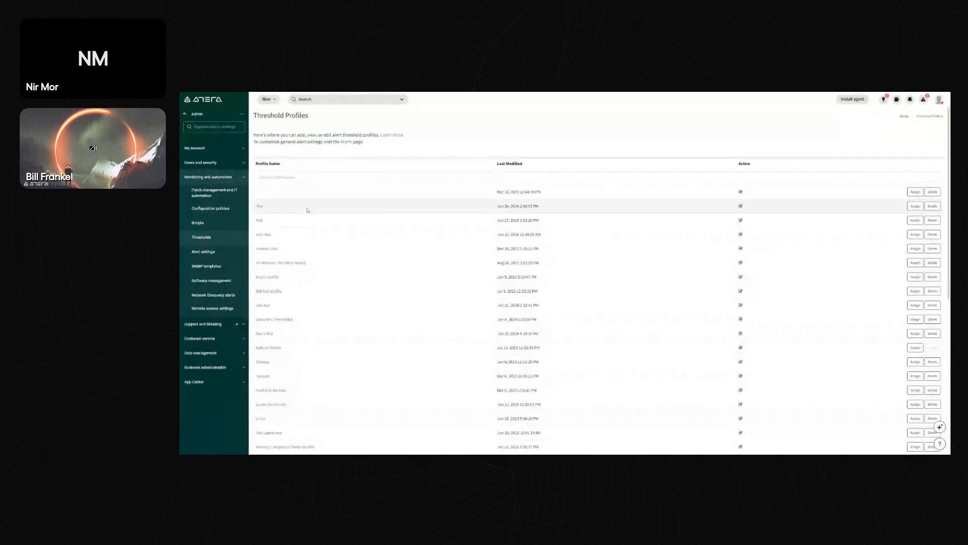
pyautogui.scroll(-2, 672, 243)
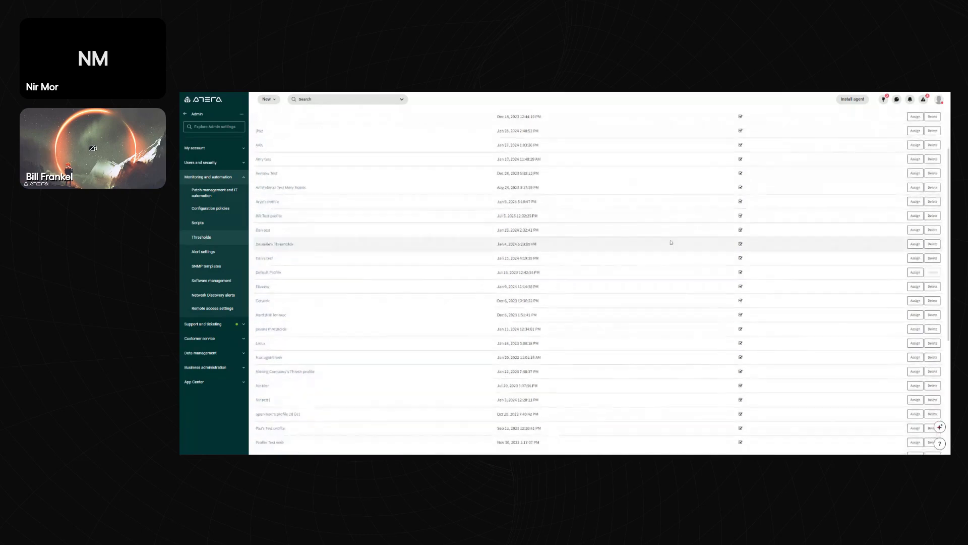
pyautogui.scroll(2, 670, 242)
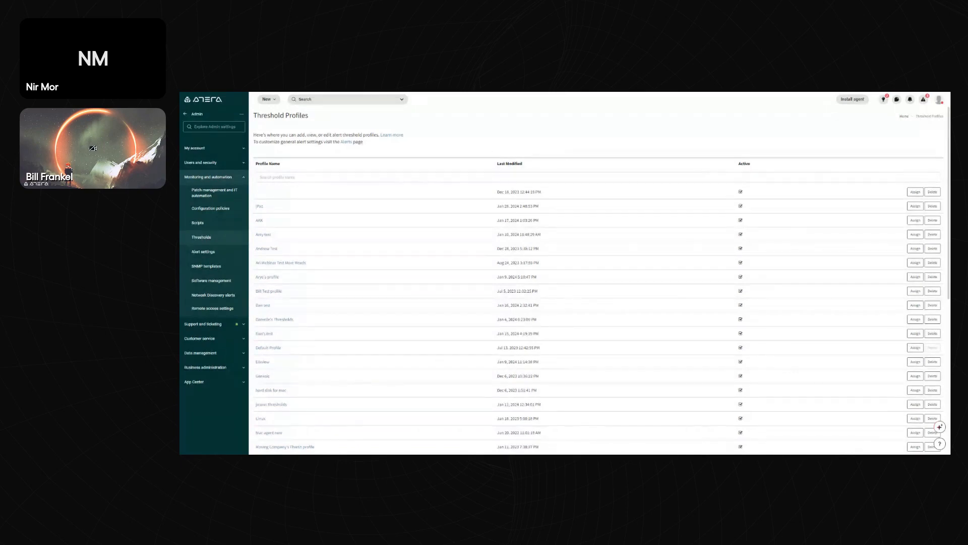
# Add a new threshold profile under a test name and save it
pyautogui.scroll(-3, 430, 312)
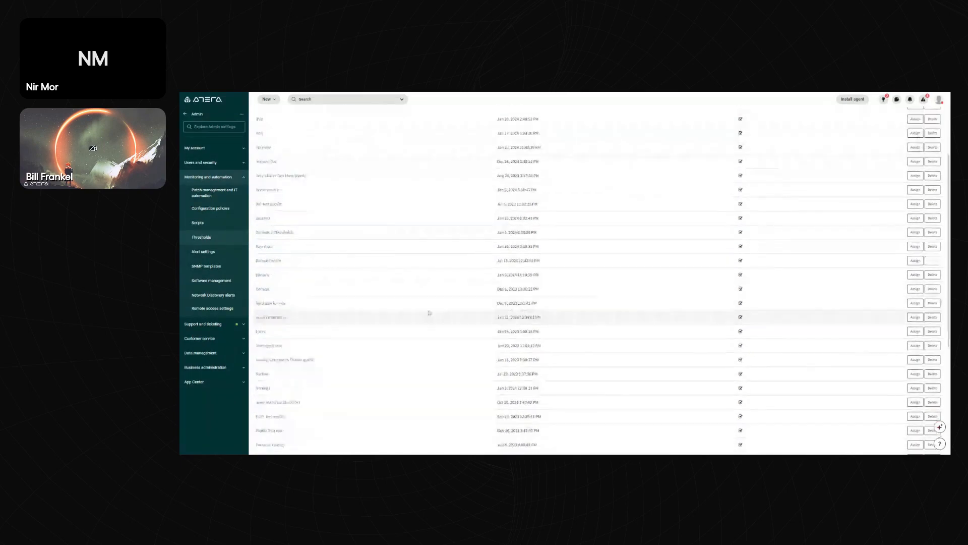
pyautogui.scroll(-4, 429, 313)
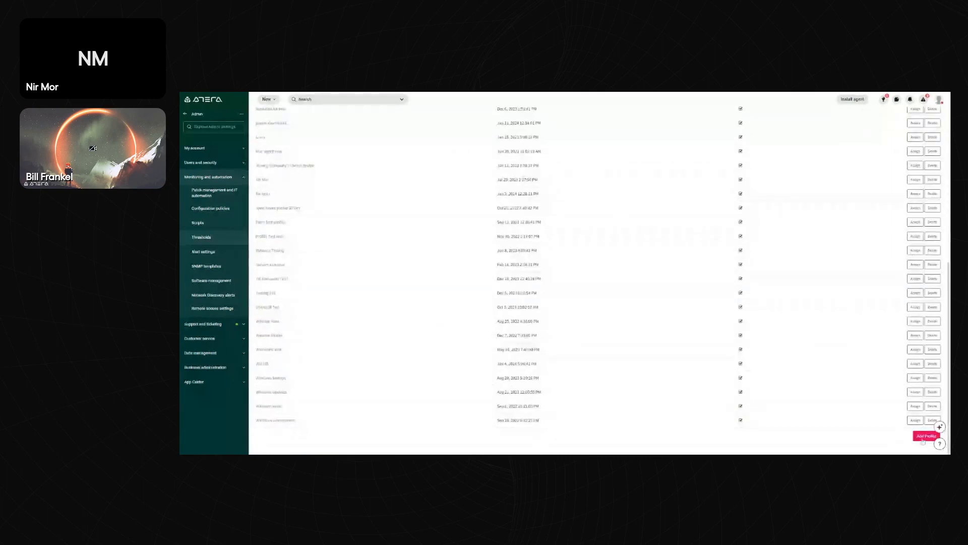
pyautogui.click(924, 437)
pyautogui.write('t')
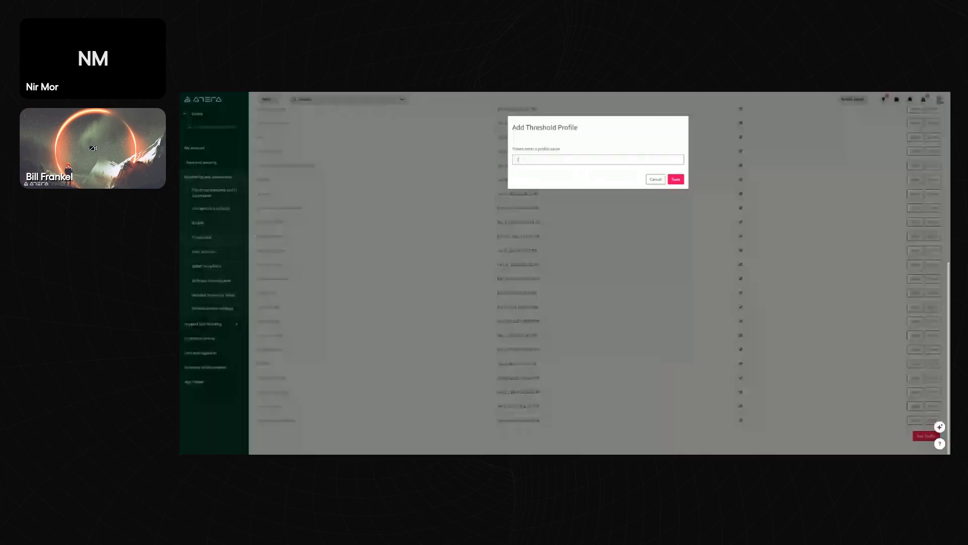
pyautogui.write('est Nir')
pyautogui.click(677, 178)
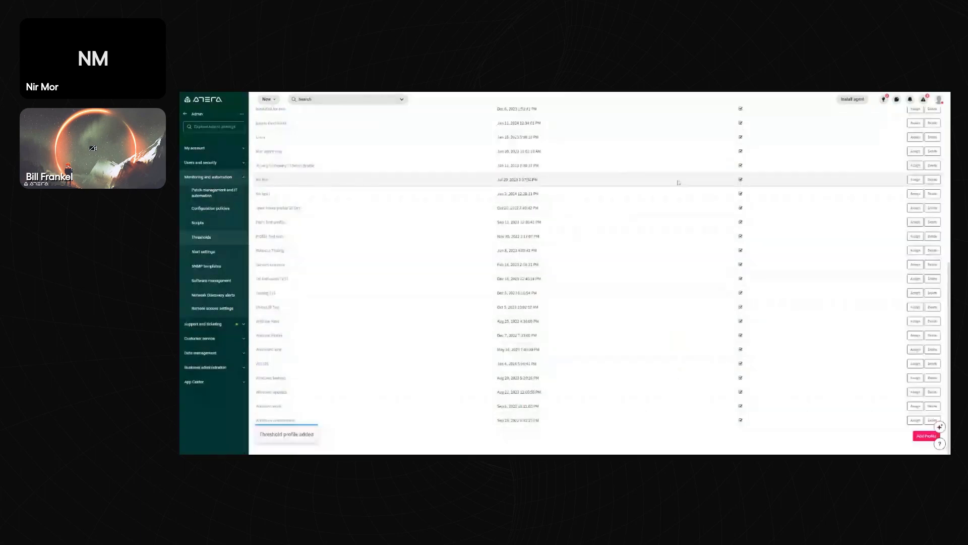
pyautogui.click(678, 182)
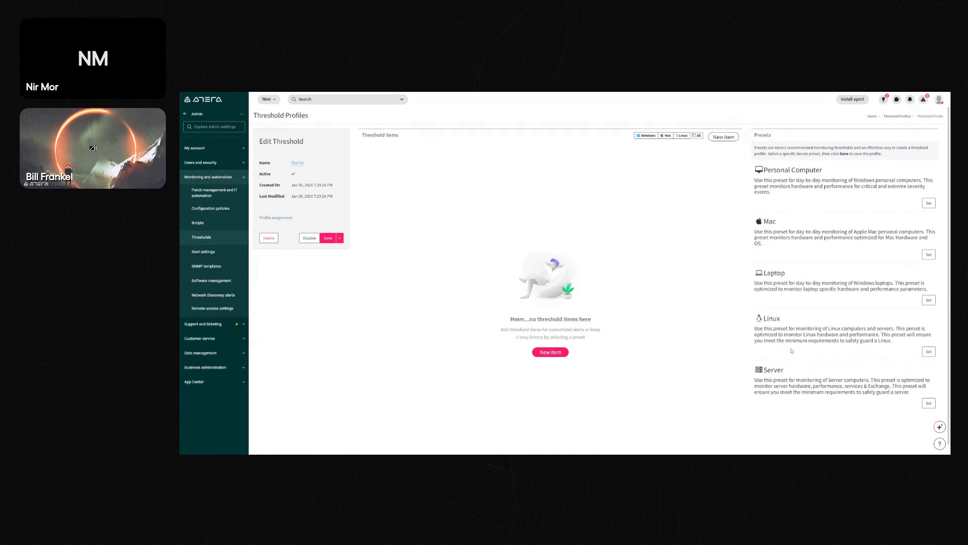
# Apply the Personal Computer preset to the new threshold profile and replace it with the Server preset
pyautogui.click(930, 204)
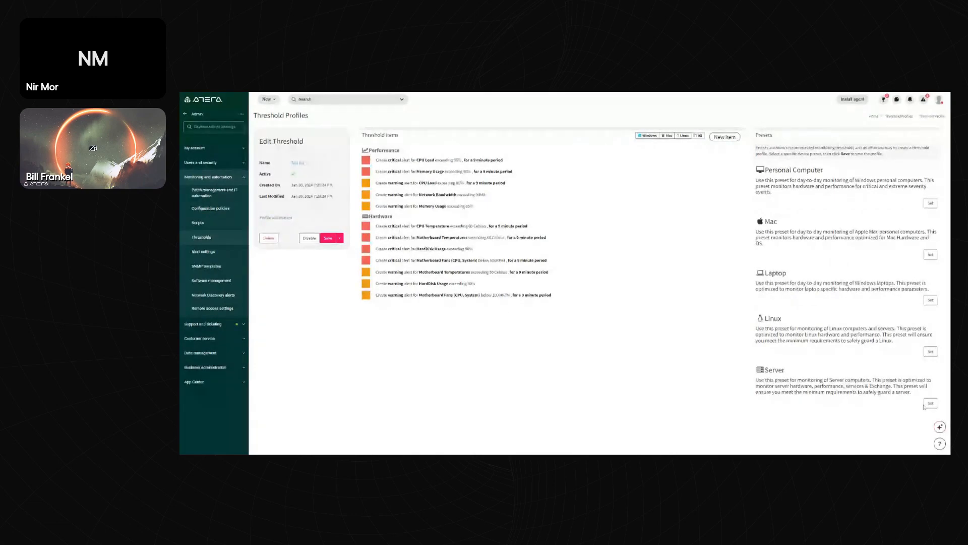
pyautogui.click(928, 404)
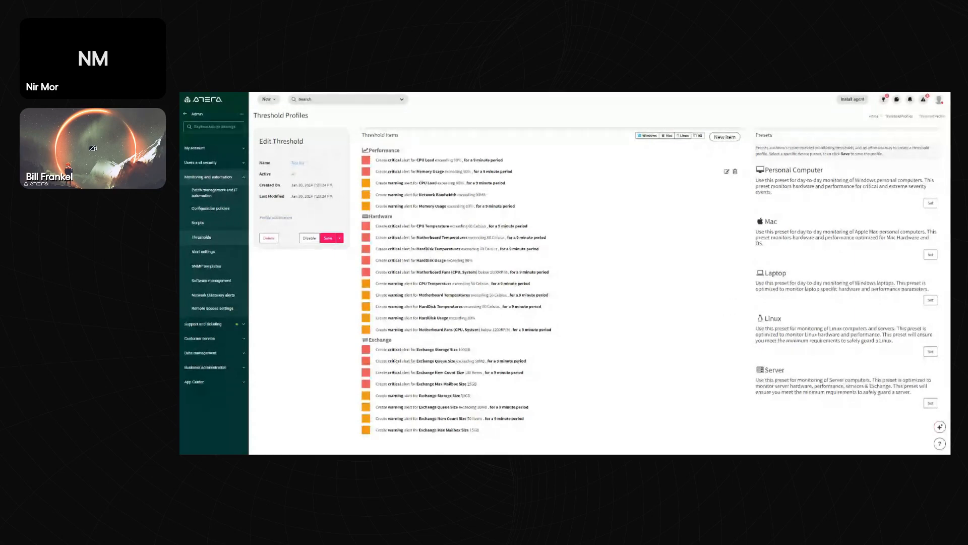
# Try a lower percentage and shorter time period on the critical CPU Load item, view the auto-healing script choices, and cancel the edit
pyautogui.click(727, 159)
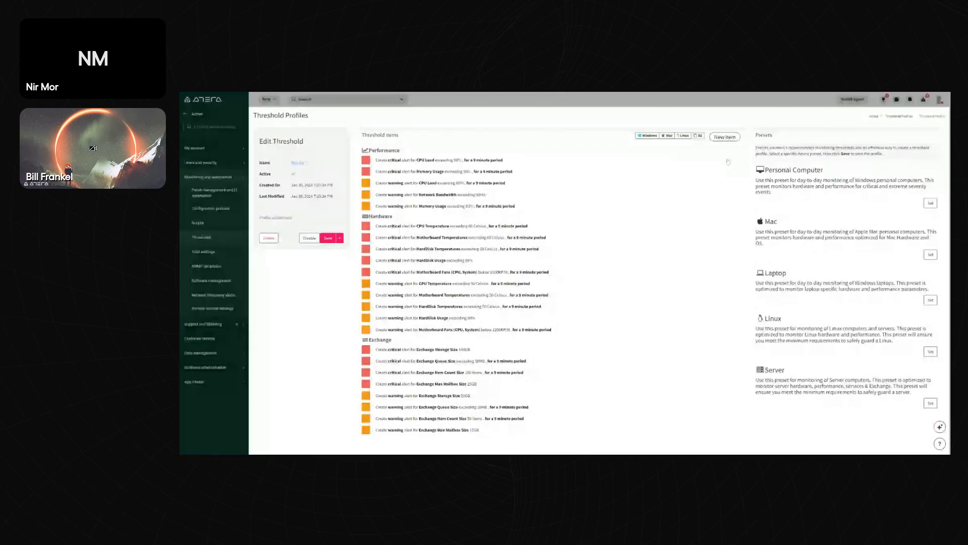
pyautogui.moveTo(542, 249)
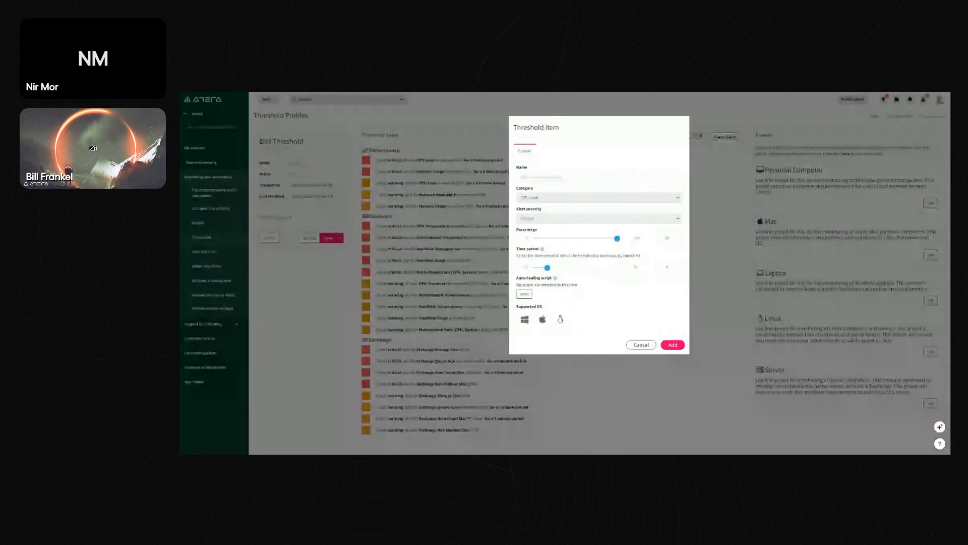
pyautogui.moveTo(618, 244)
pyautogui.mouseDown()
pyautogui.moveTo(604, 243)
pyautogui.moveTo(614, 243)
pyautogui.mouseUp()
pyautogui.moveTo(547, 267); pyautogui.dragTo(540, 268)
pyautogui.click(525, 294)
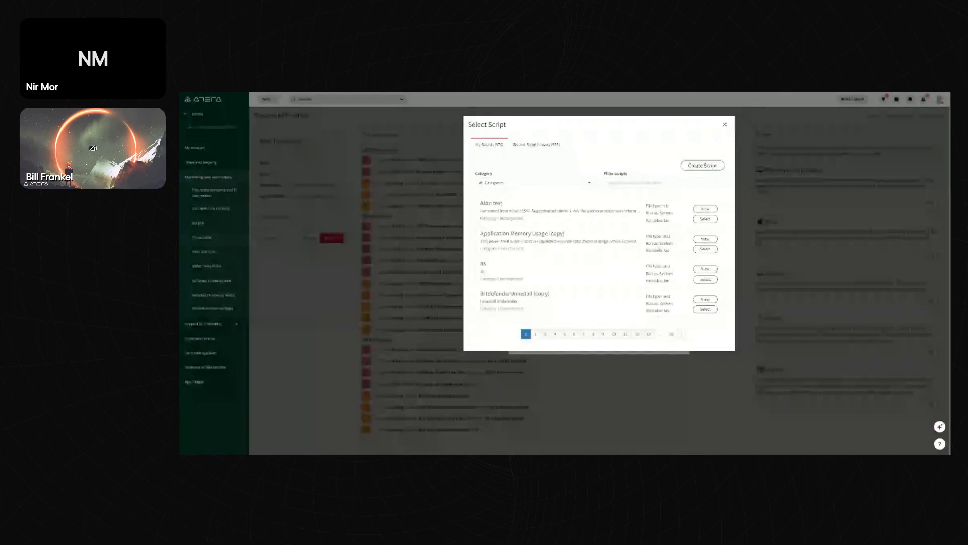
pyautogui.click(725, 125)
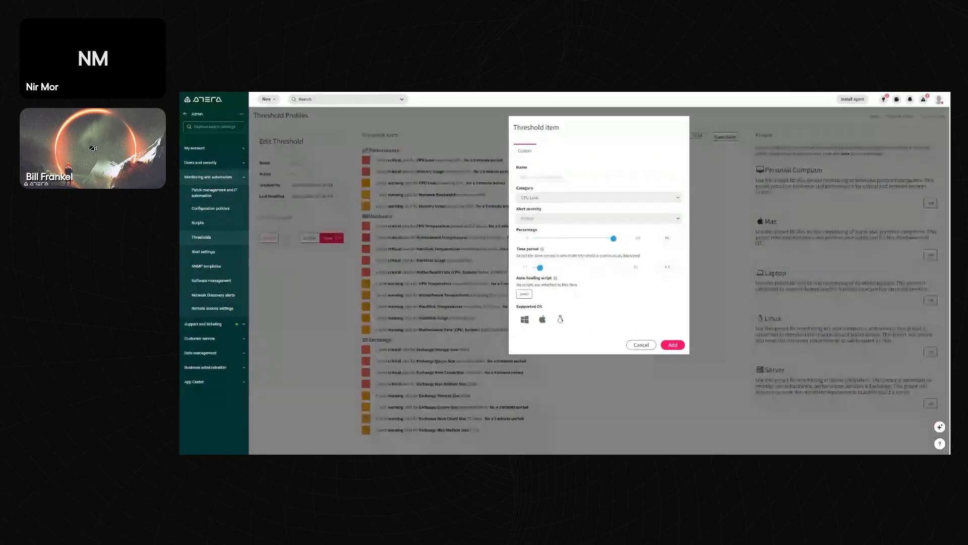
pyautogui.click(641, 346)
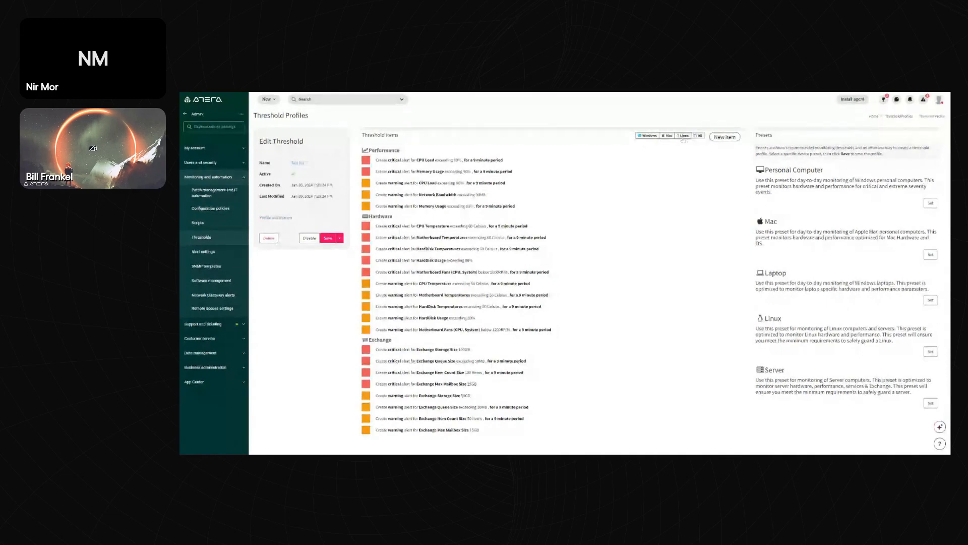
# Check which threshold items apply to Mac and restore the display to all operating systems
pyautogui.click(667, 136)
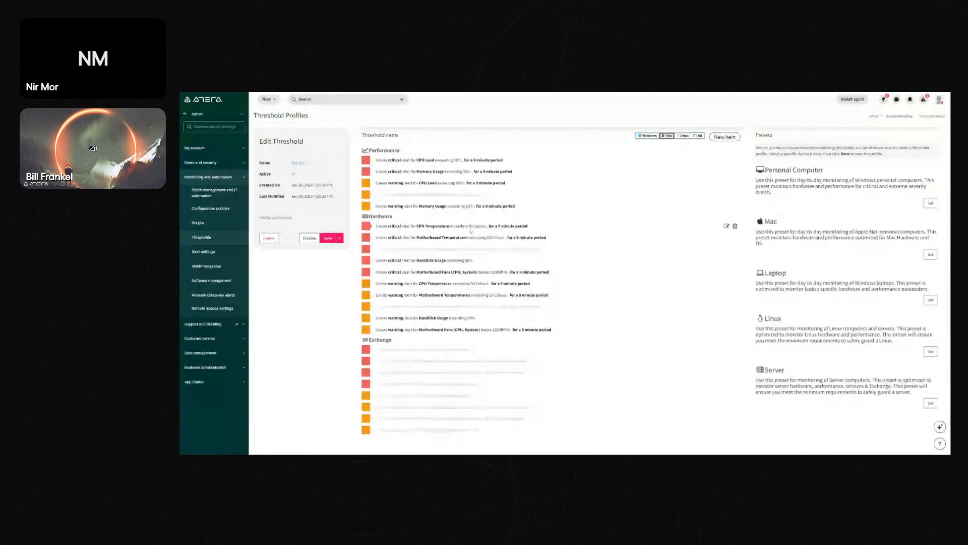
pyautogui.click(698, 136)
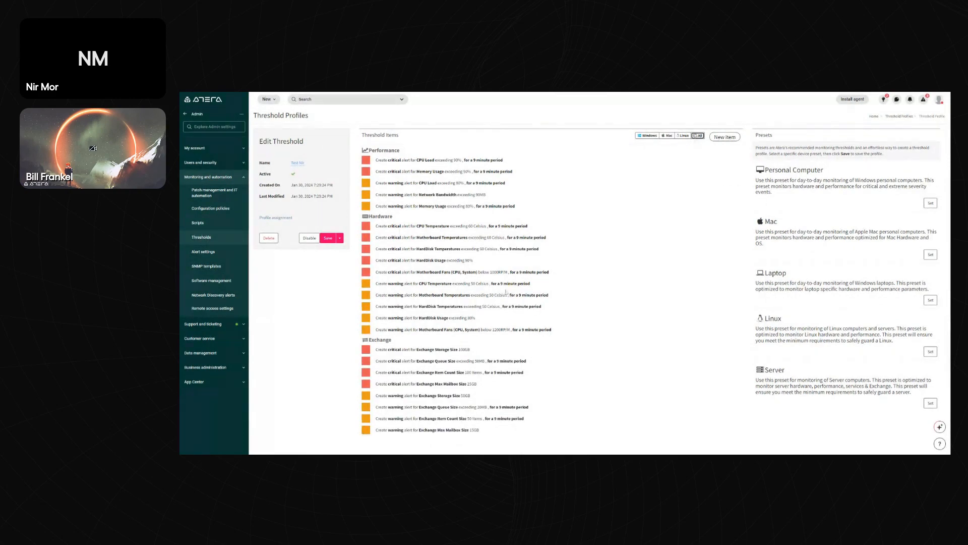
# Examine the preset, custom and script-based options for a new threshold item, cancel it and leave the Admin settings
pyautogui.click(733, 138)
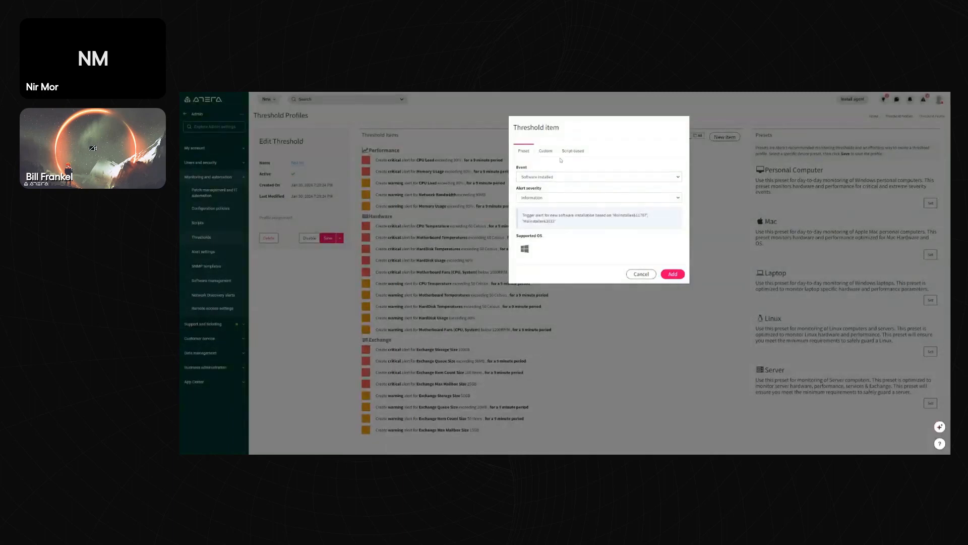
pyautogui.click(546, 152)
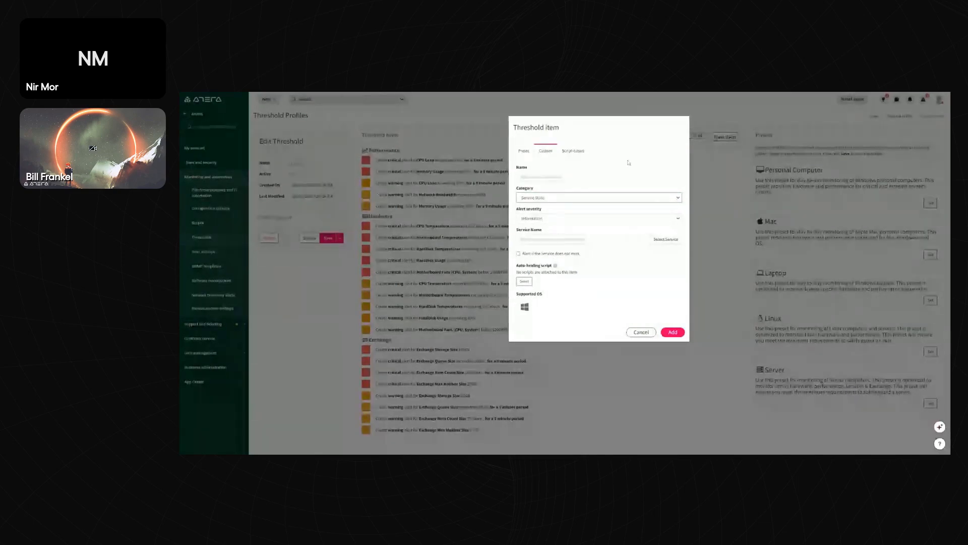
pyautogui.click(582, 151)
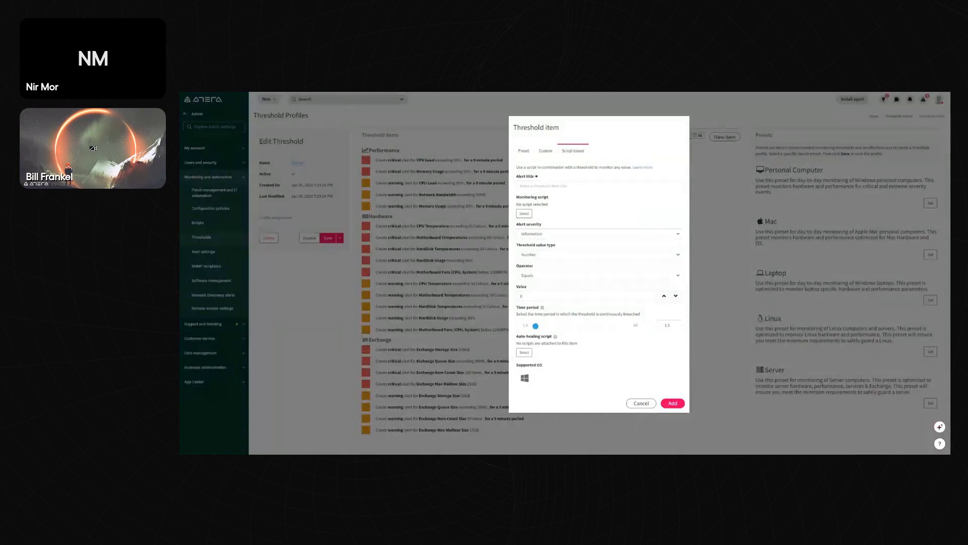
pyautogui.click(545, 293)
pyautogui.doubleClick(545, 295)
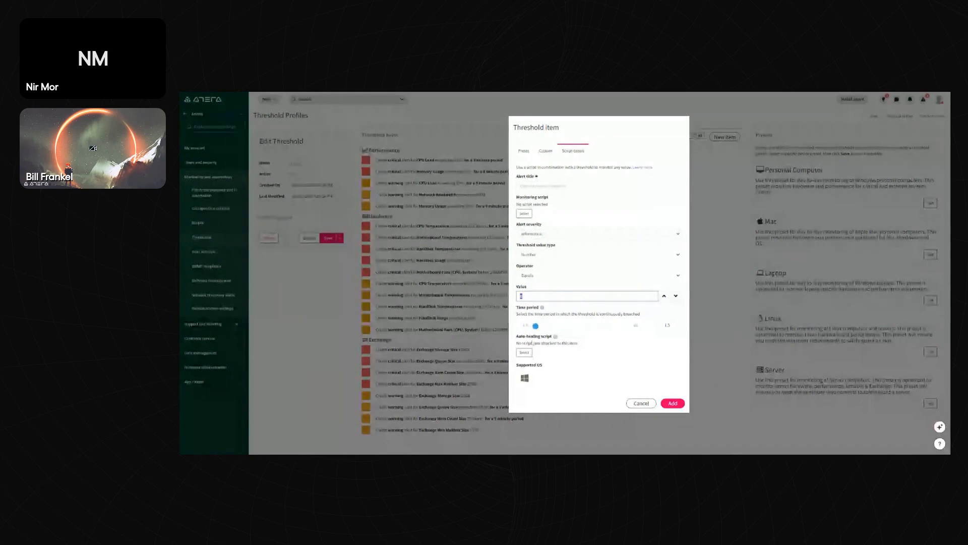
pyautogui.click(641, 404)
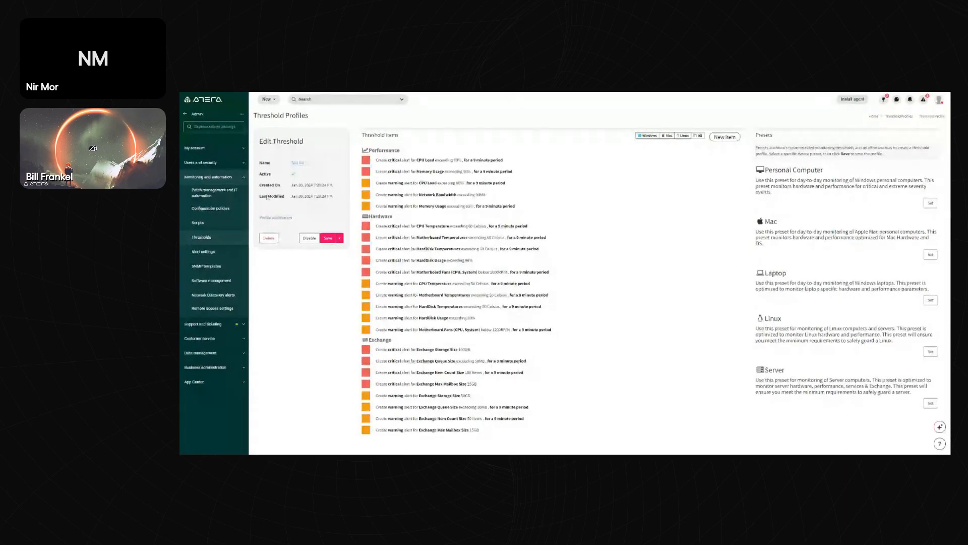
pyautogui.click(186, 115)
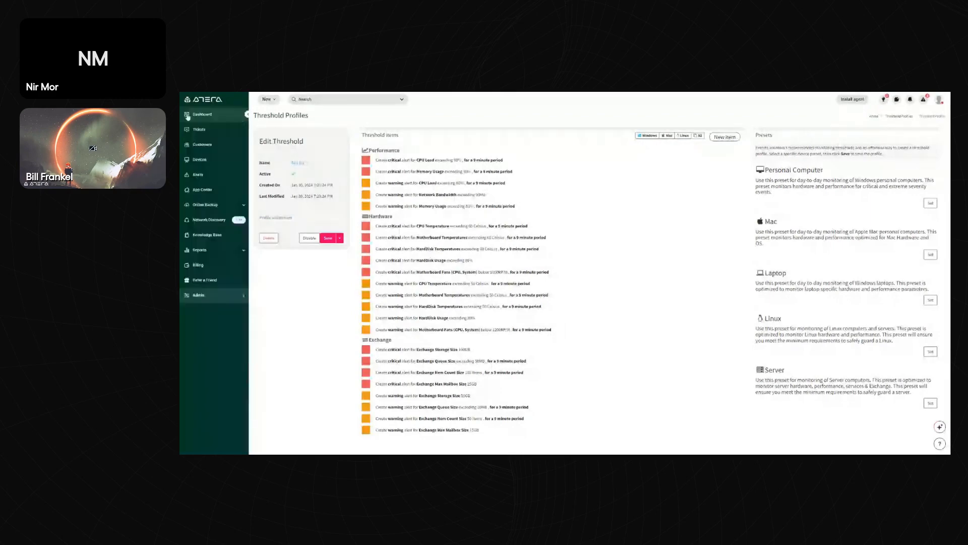
# Expand the first alert's details in the alerts list and view the notification and ticket creation options in the alert settings
pyautogui.click(209, 176)
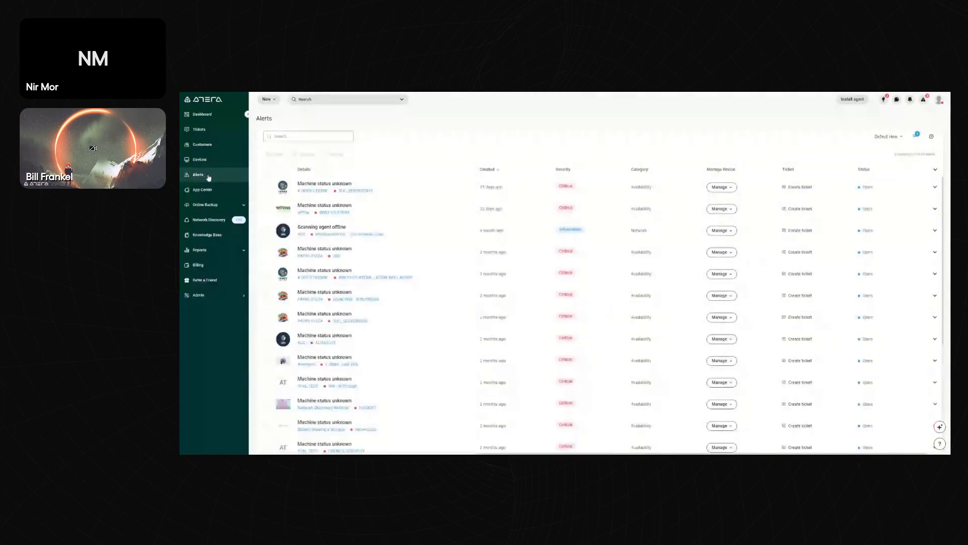
pyautogui.click(282, 136)
pyautogui.click(936, 188)
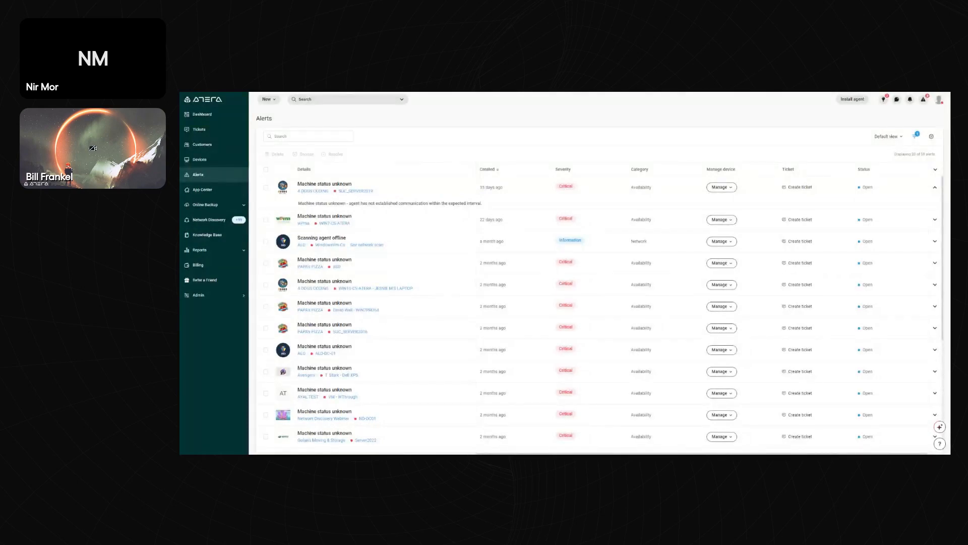
pyautogui.click(198, 300)
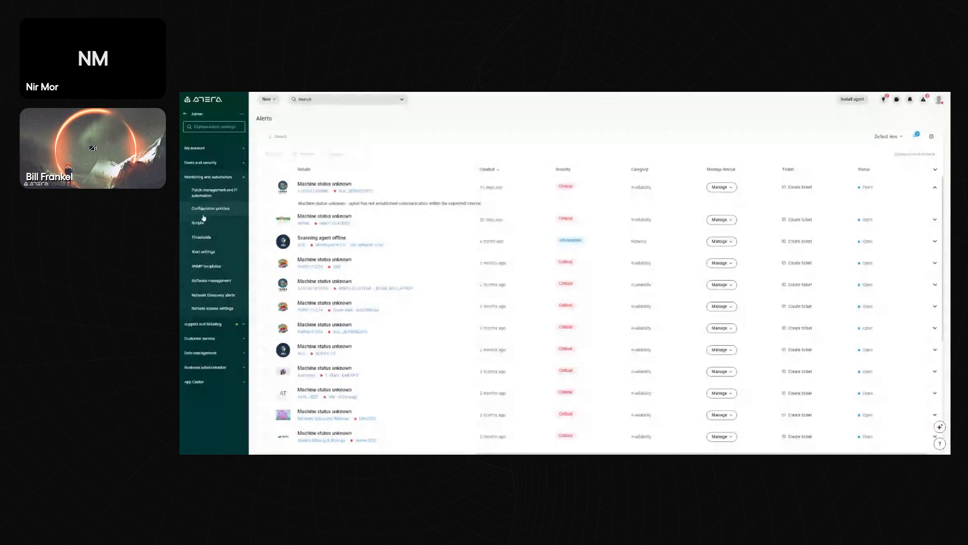
pyautogui.click(207, 252)
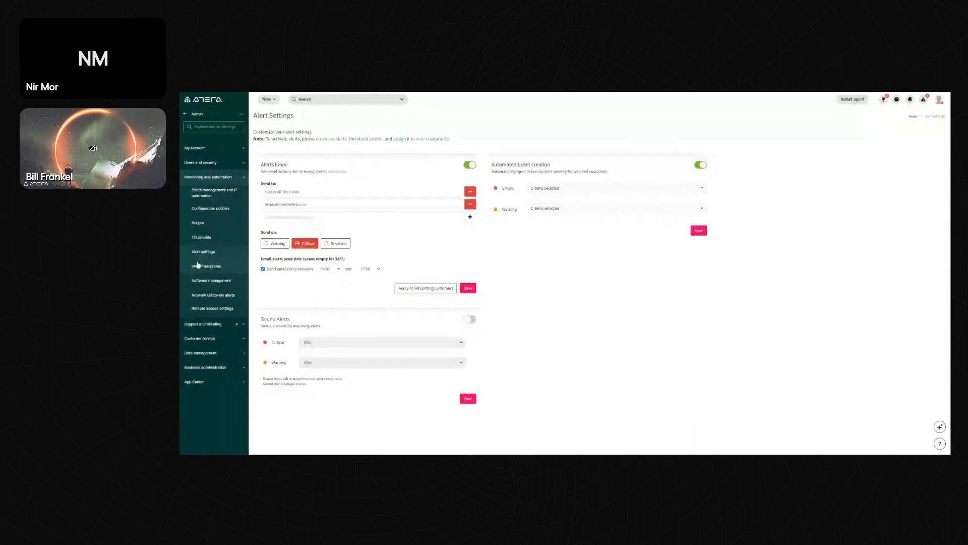
# Open the second threshold profile in the list and check which customers it is assigned to
pyautogui.click(204, 239)
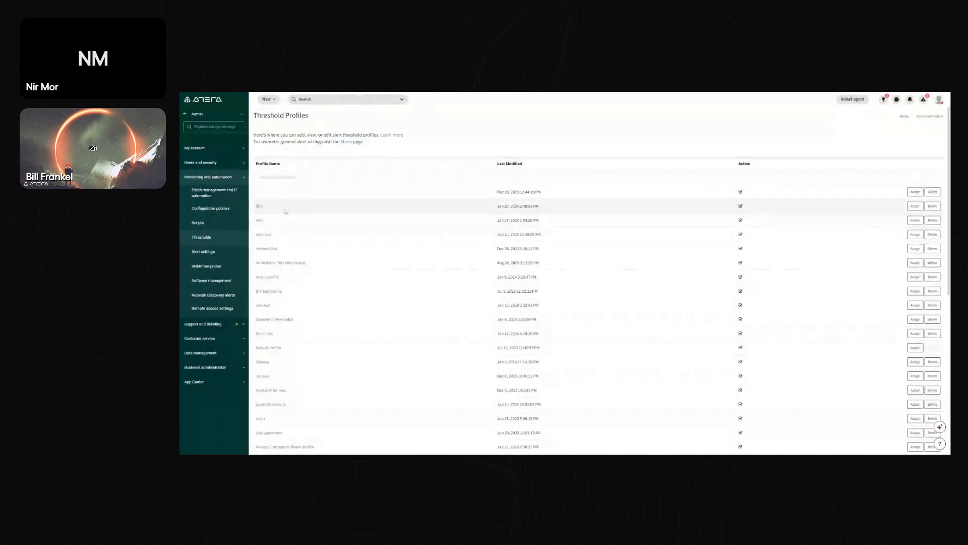
pyautogui.click(263, 211)
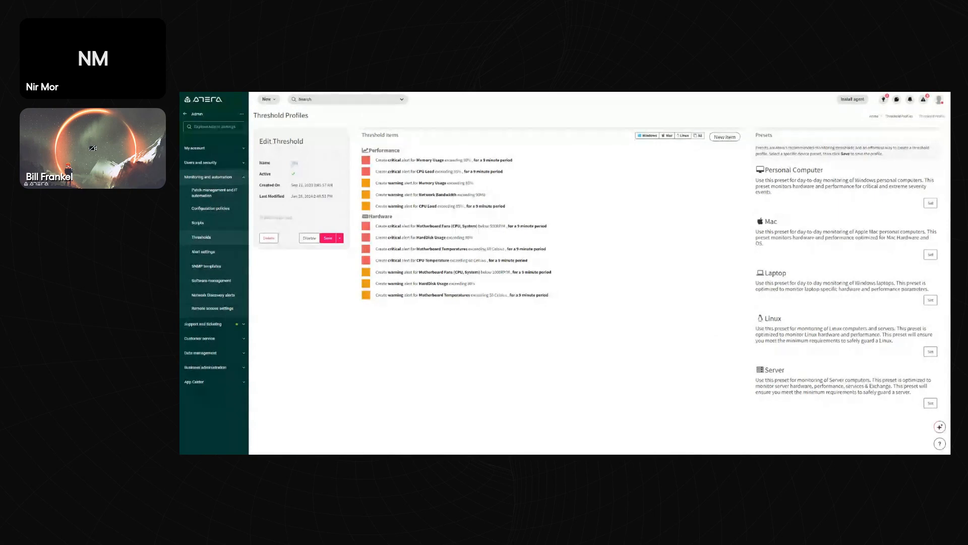
pyautogui.click(283, 220)
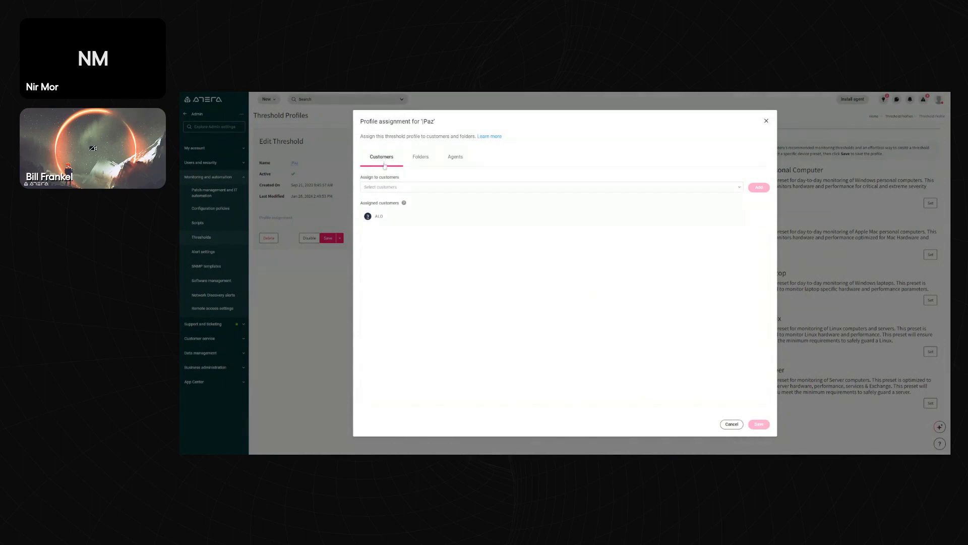
pyautogui.moveTo(409, 204)
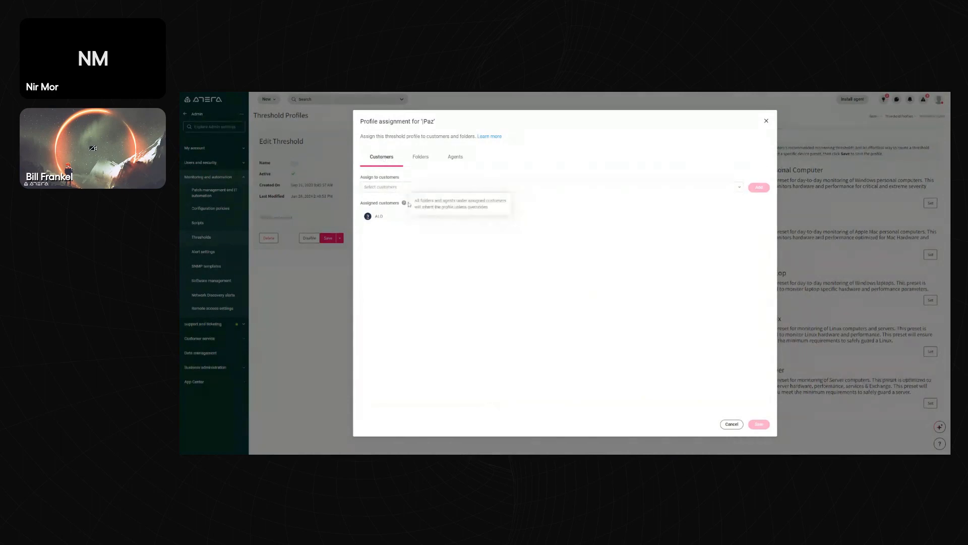
# Try selecting a customer's Servers folder for the threshold profile assignment and close the assignment without saving
pyautogui.click(423, 159)
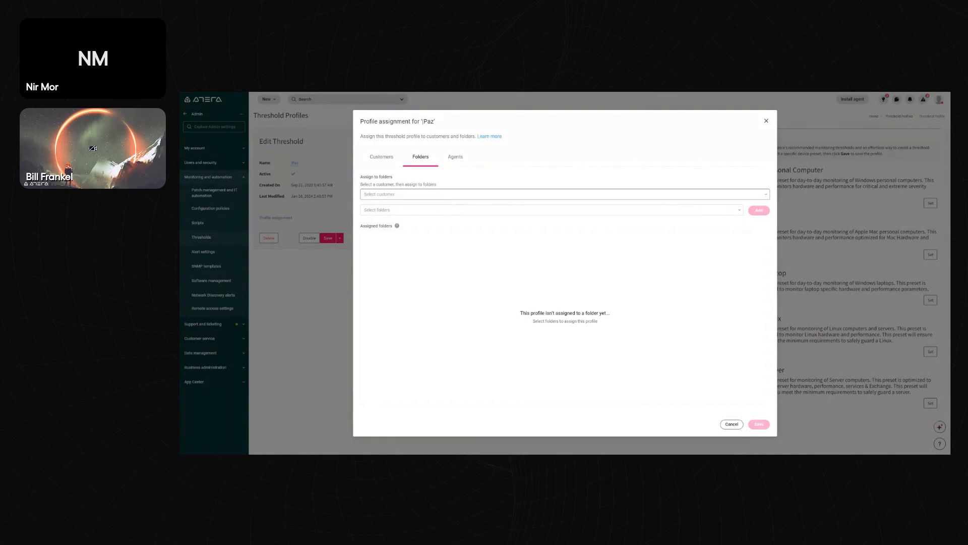
pyautogui.click(430, 195)
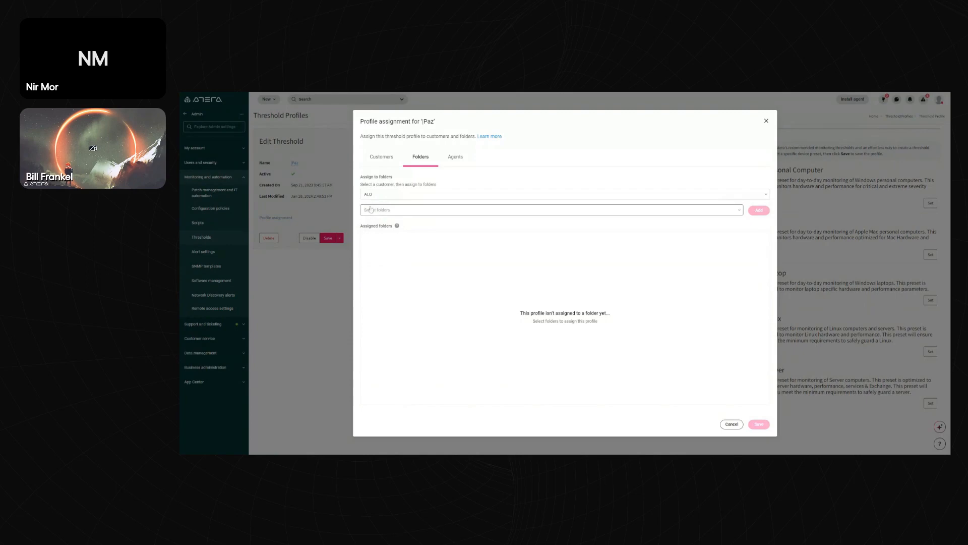
pyautogui.click(399, 211)
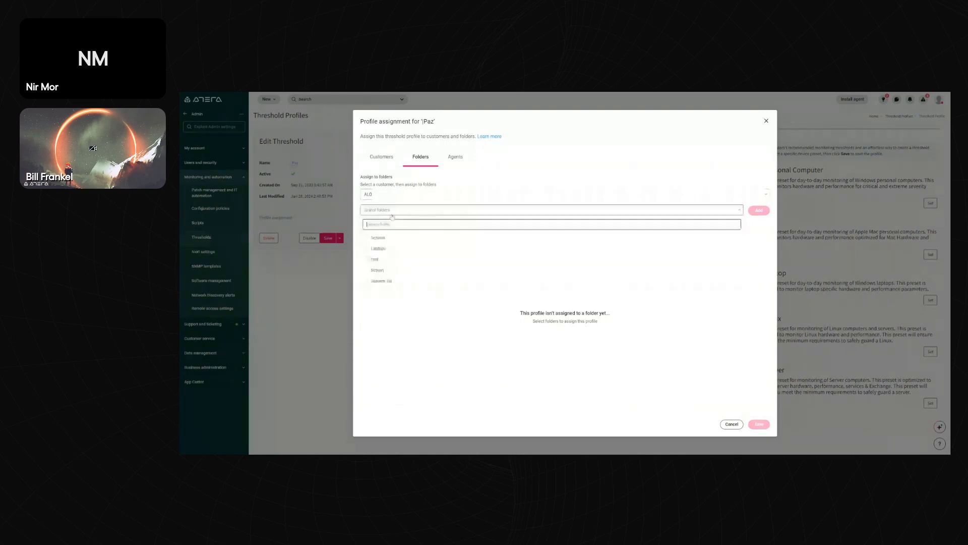
pyautogui.click(375, 240)
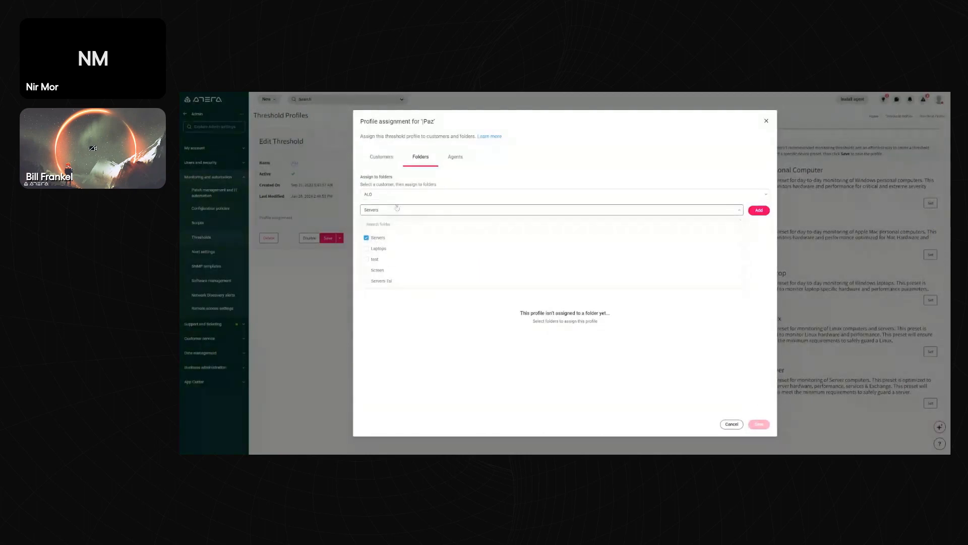
pyautogui.click(470, 192)
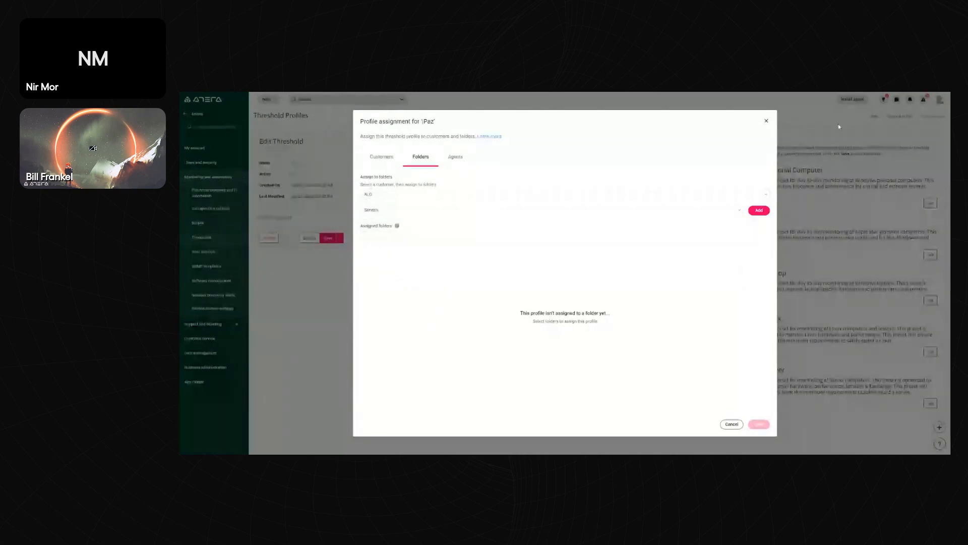
pyautogui.click(767, 122)
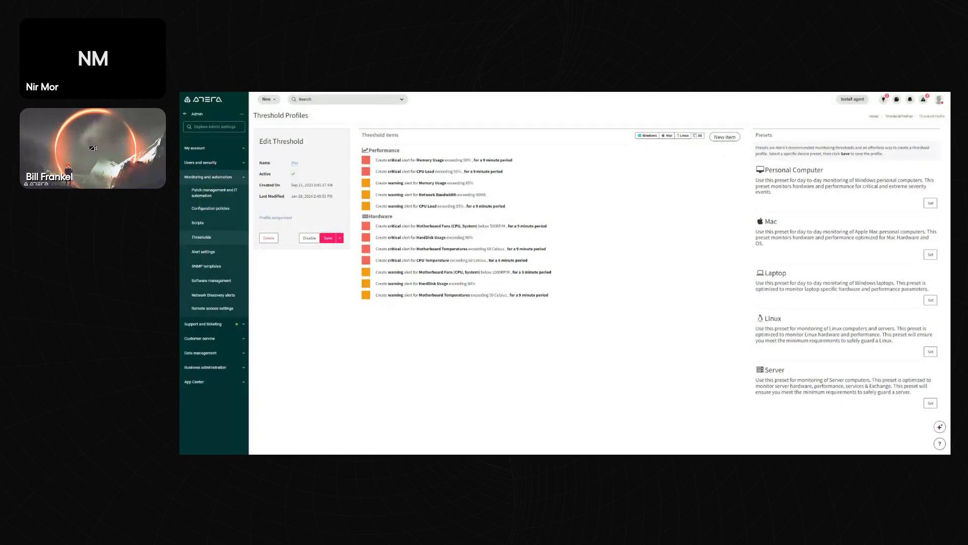
# Review the patch management and IT automation profiles, the patches excluded for all profiles and the run period setting for offline agents
pyautogui.click(212, 194)
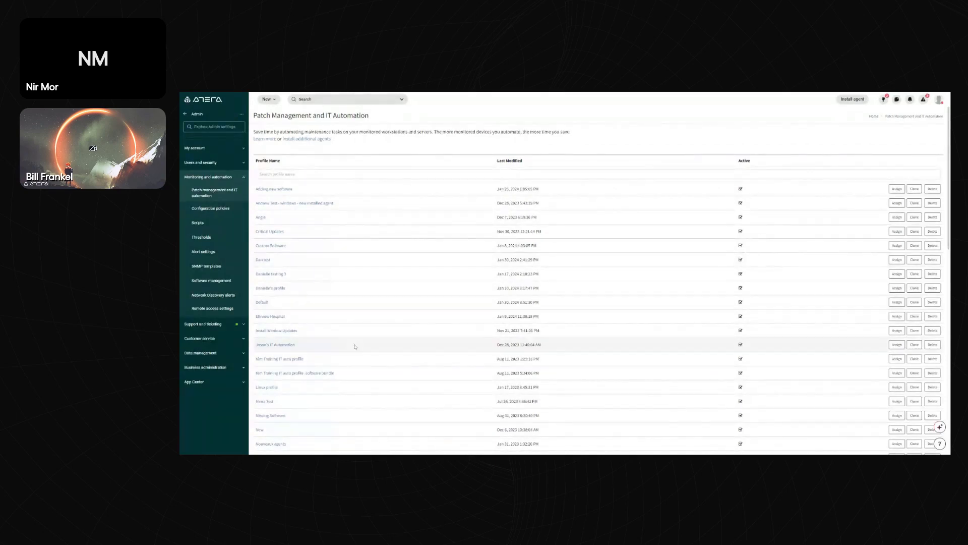
pyautogui.scroll(-5, 398, 343)
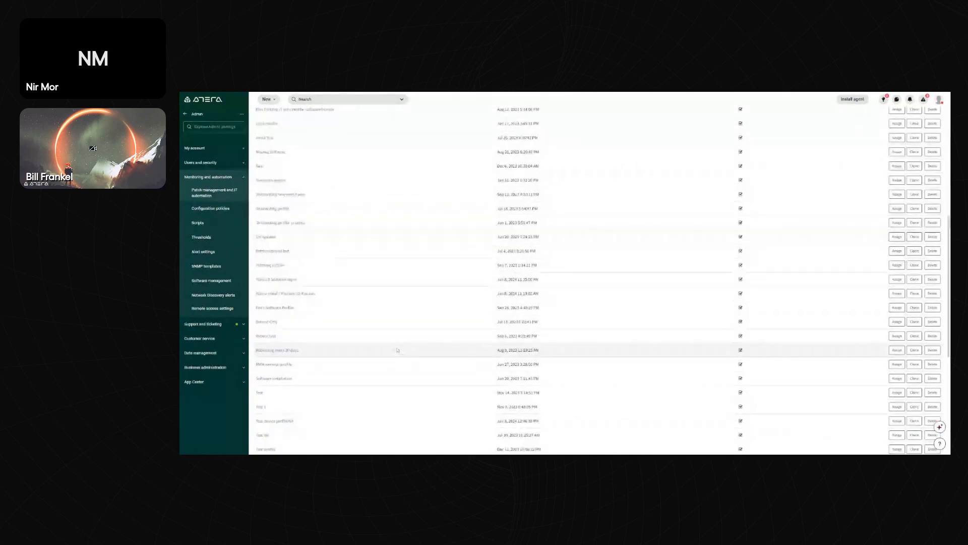
pyautogui.scroll(-4, 394, 350)
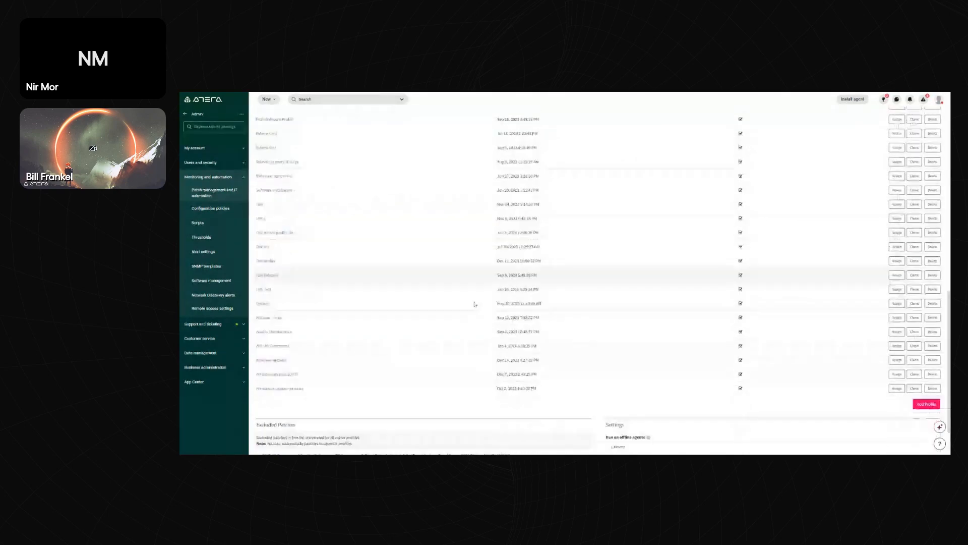
pyautogui.scroll(-2, 475, 304)
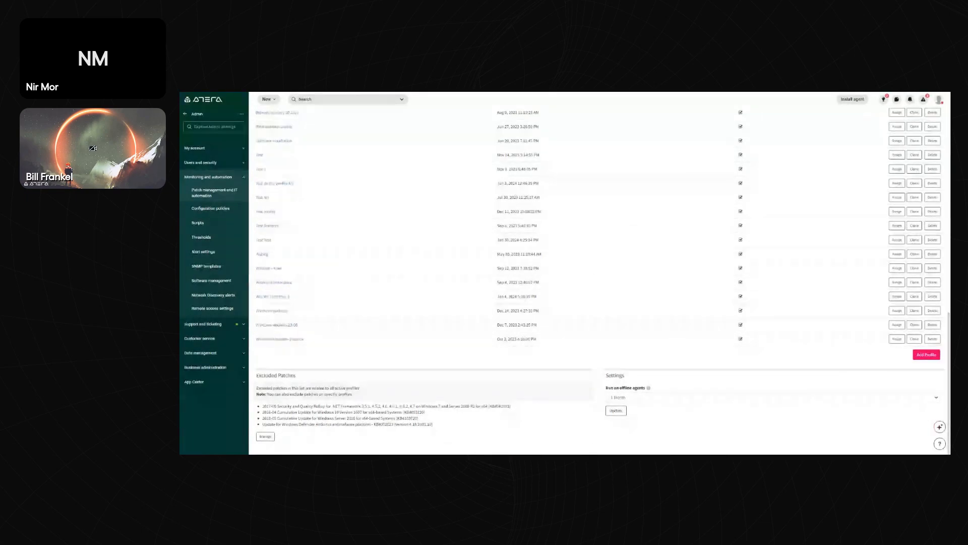
pyautogui.click(266, 437)
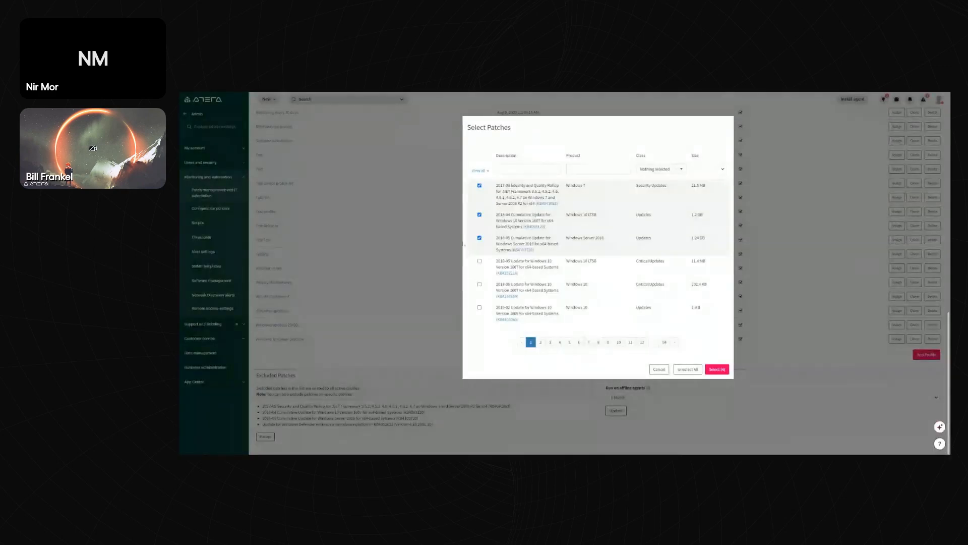
pyautogui.click(659, 369)
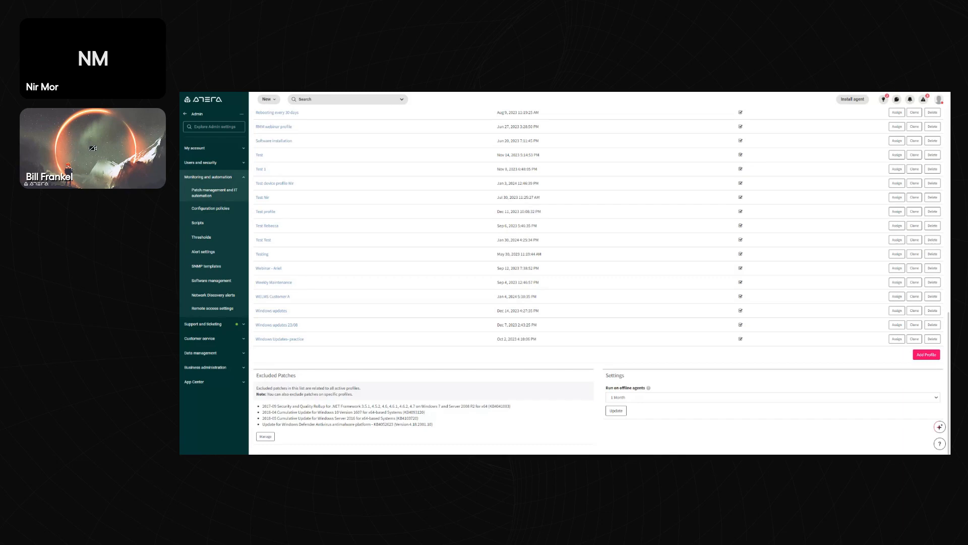
pyautogui.click(628, 398)
pyautogui.click(624, 401)
# Try to add a patch and IT automation profile named "Test" plus the presenter's first name
pyautogui.click(926, 355)
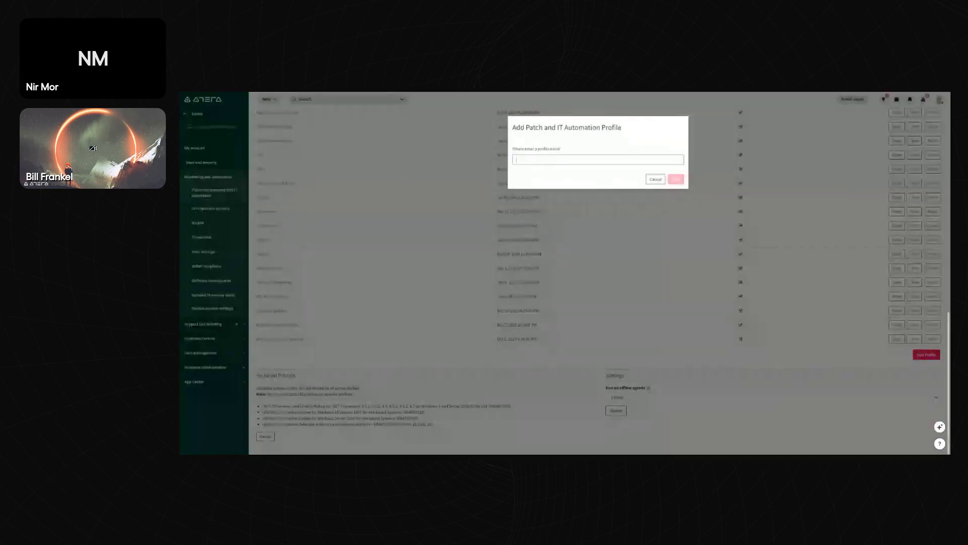
pyautogui.write('Test Nir')
pyautogui.click(679, 180)
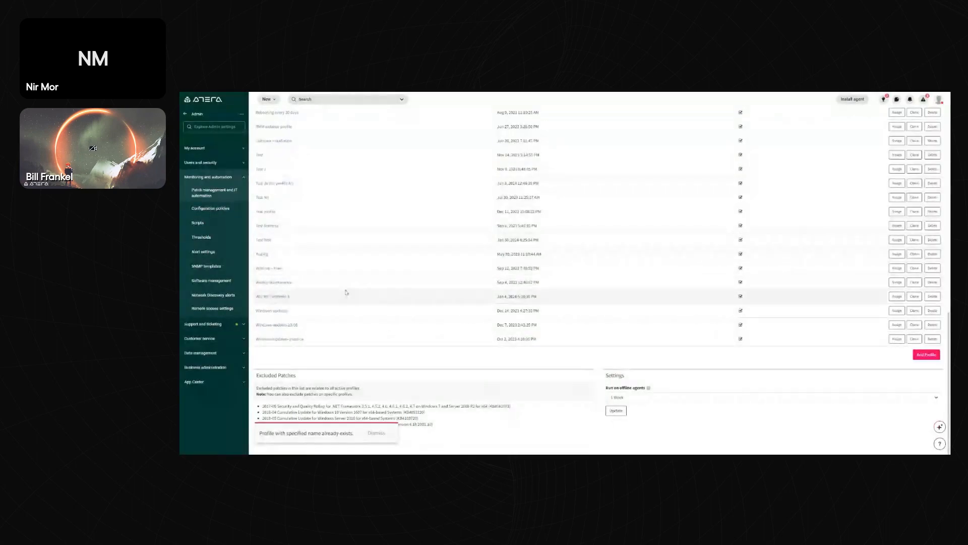
# Add a patch and IT automation profile named "test" plus the presenter's first name and the number 2
pyautogui.scroll(2, 393, 300)
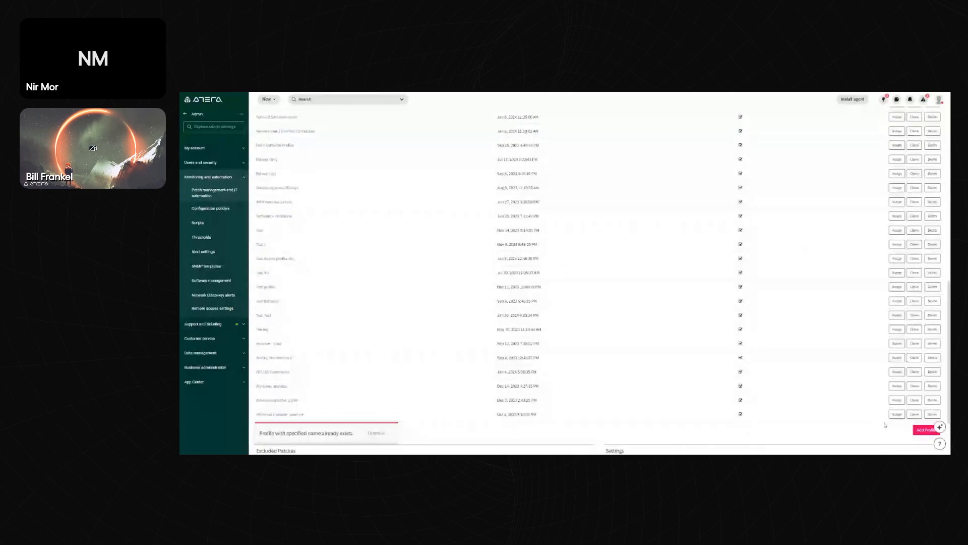
pyautogui.click(925, 429)
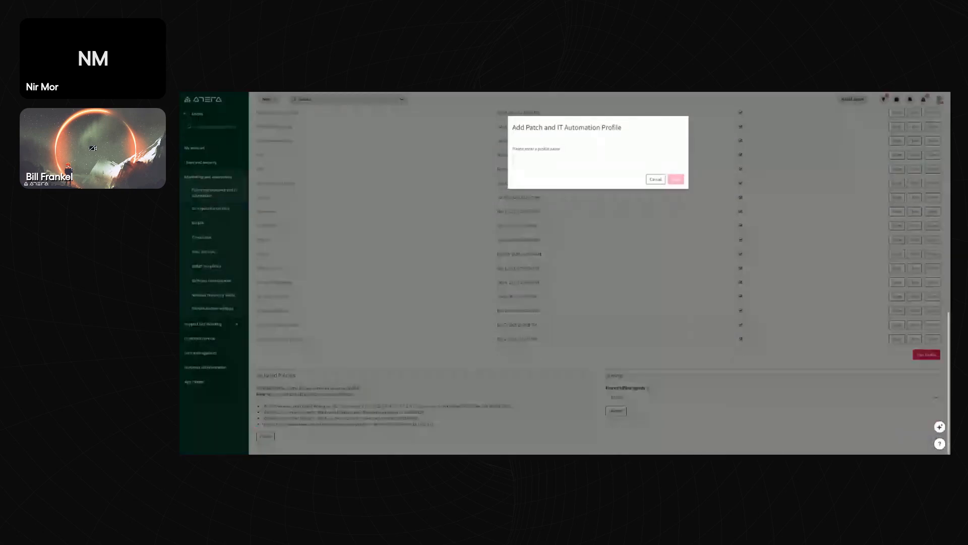
pyautogui.write('t')
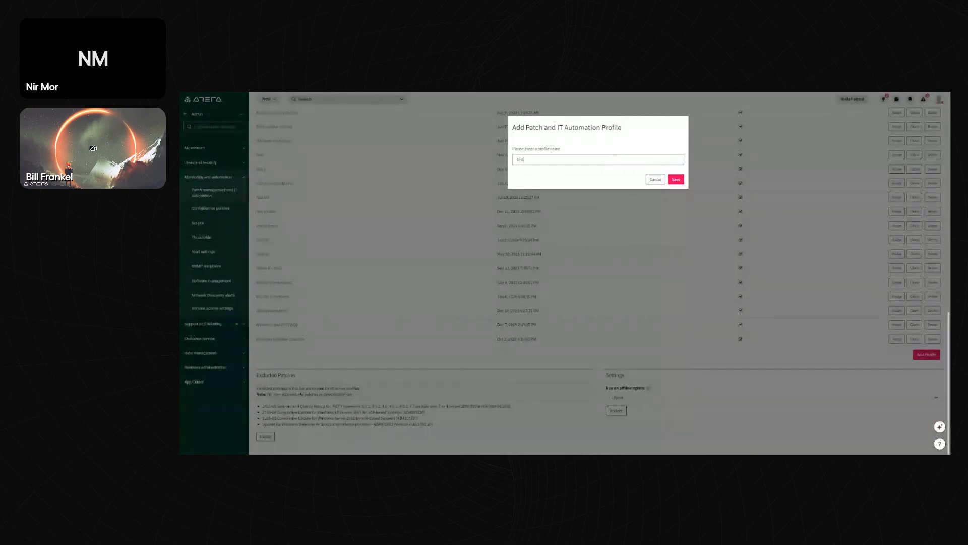
pyautogui.write('est Nir2')
pyautogui.click(676, 180)
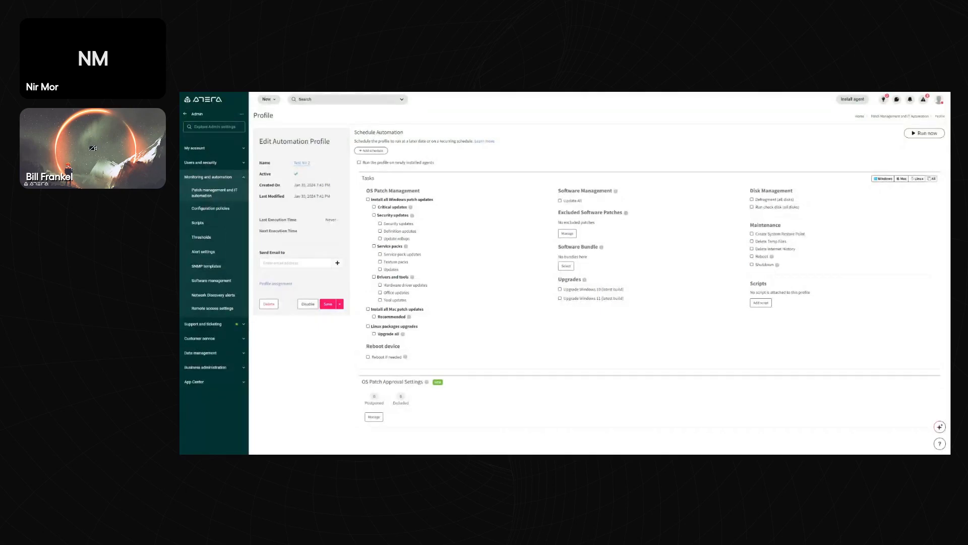
# Start a new software bundle named "test" for the automation profile
pyautogui.moveTo(615, 192)
pyautogui.click(567, 266)
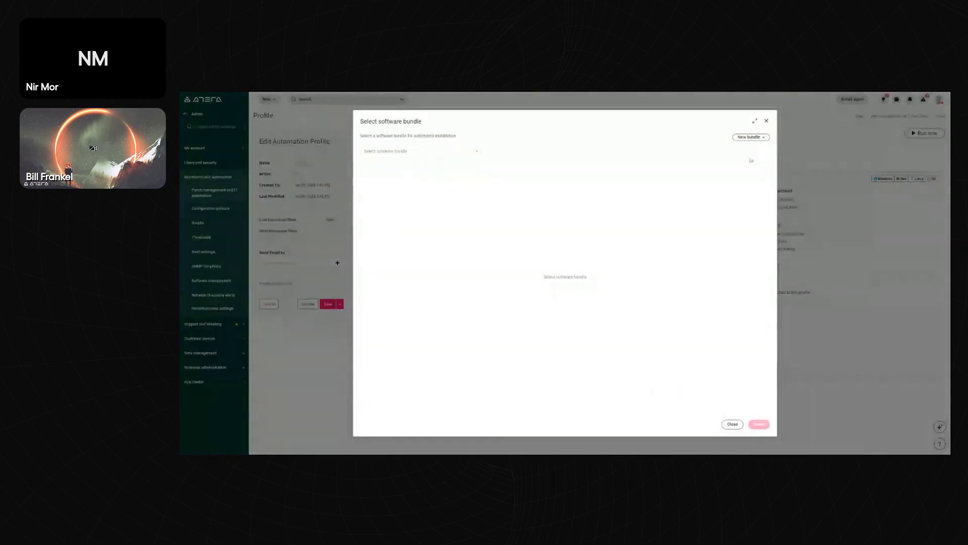
pyautogui.click(751, 139)
pyautogui.click(750, 149)
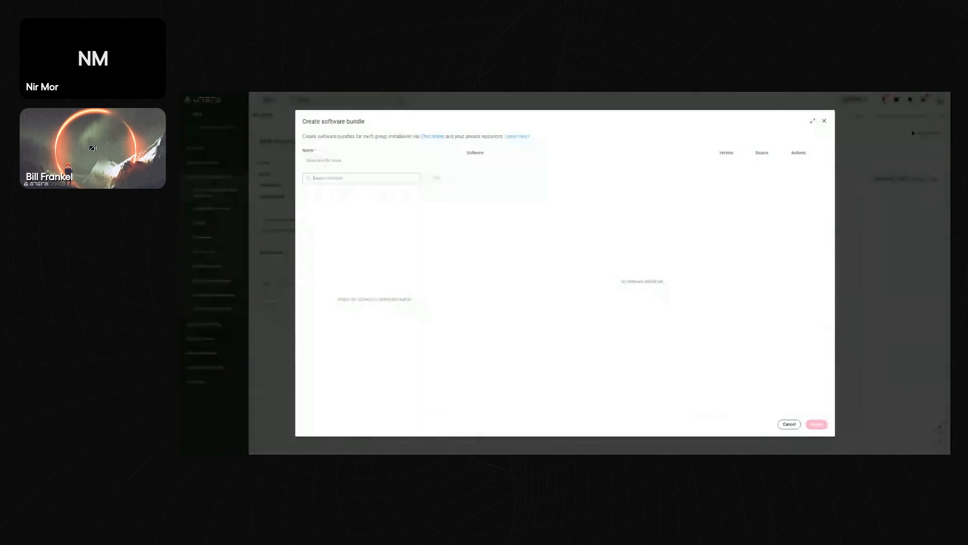
pyautogui.click(374, 160)
pyautogui.write('T')
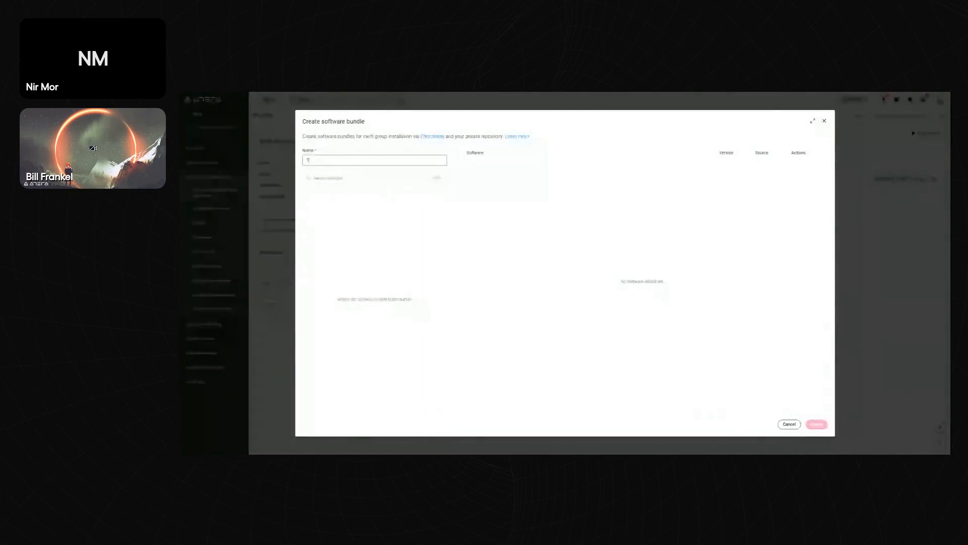
pyautogui.write('est')
pyautogui.press('Tab')
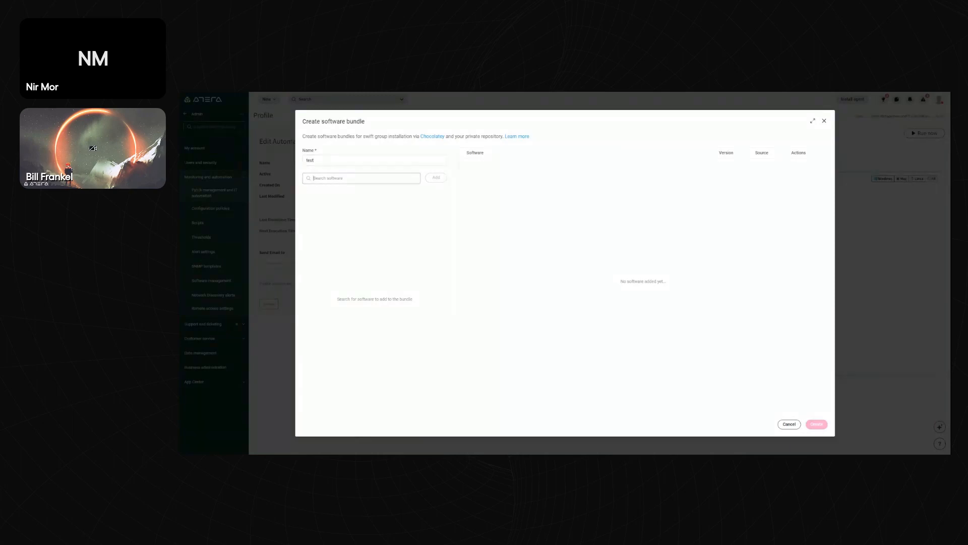
# Try adding VLC media player and Zoom Client for Meetings to the bundle, and discard it without creating it
pyautogui.write('vlc')
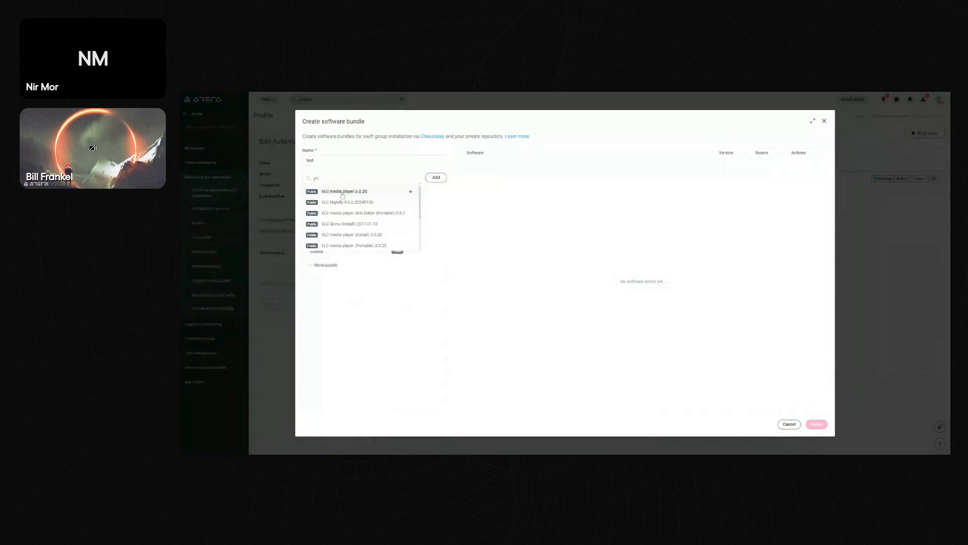
pyautogui.click(342, 196)
pyautogui.click(433, 180)
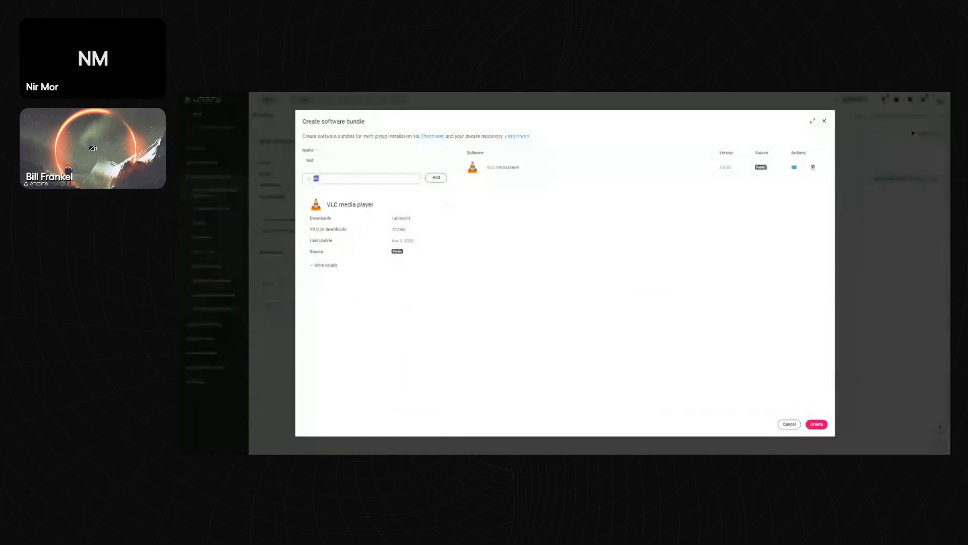
pyautogui.write('zoom')
pyautogui.click(438, 190)
pyautogui.click(437, 179)
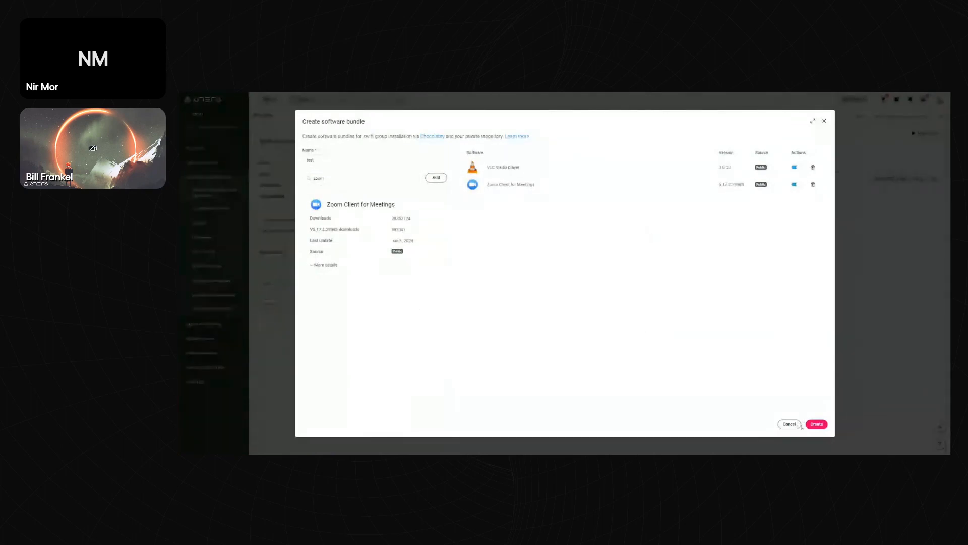
pyautogui.click(794, 427)
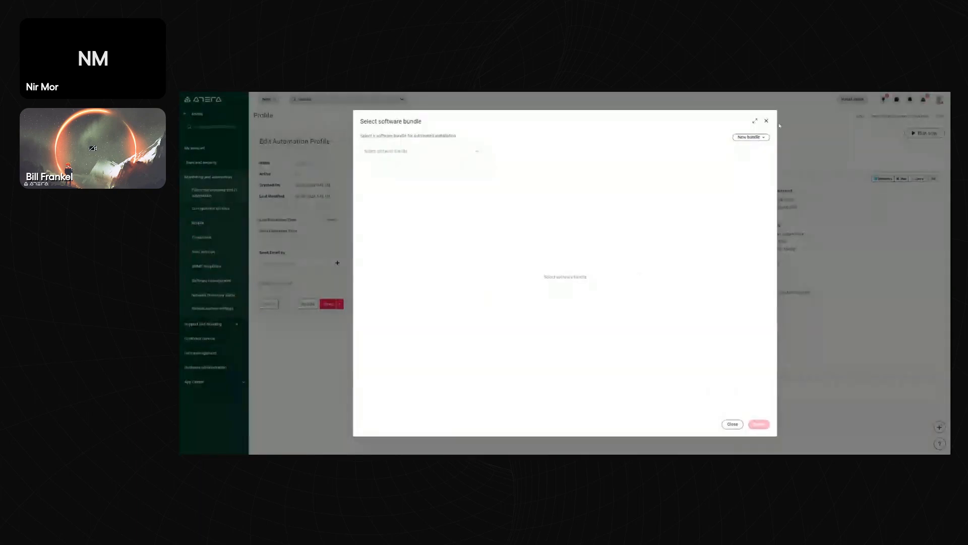
pyautogui.click(767, 122)
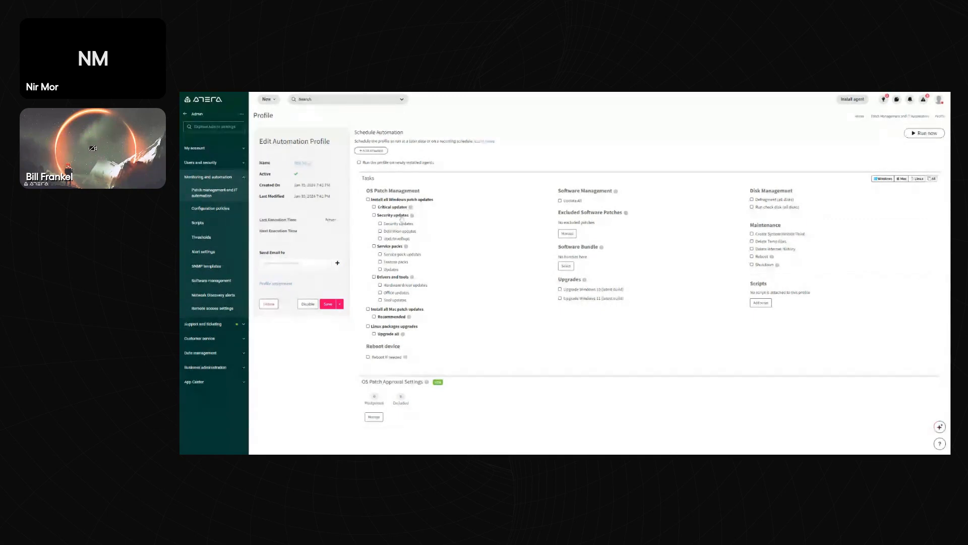
# Try the Update All and Drivers and tools options, and examine the option to run the profile on newly installed agents
pyautogui.click(560, 200)
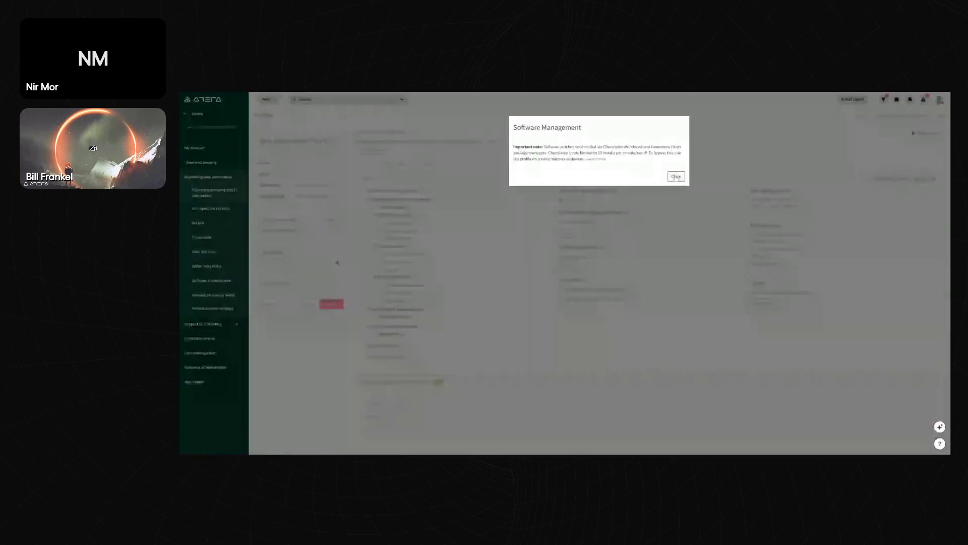
pyautogui.click(589, 199)
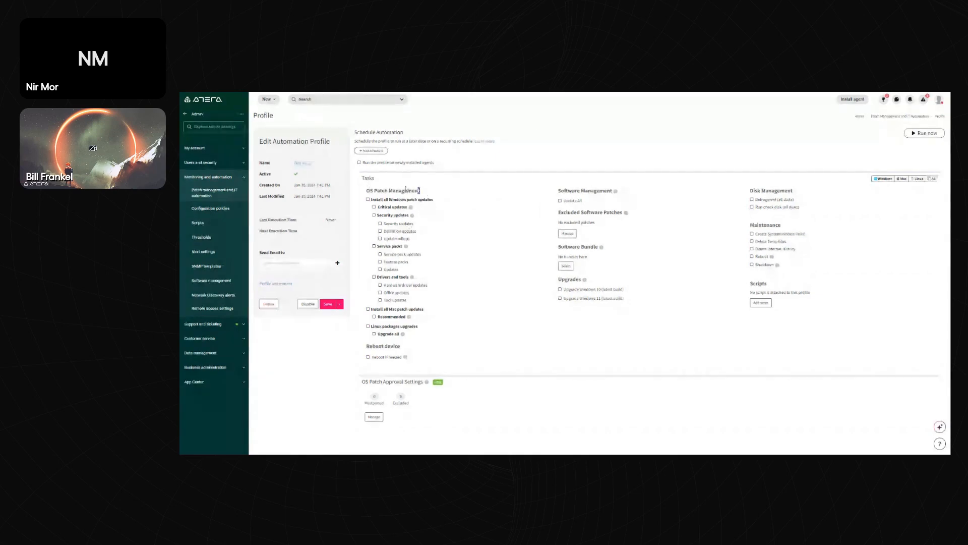
pyautogui.moveTo(414, 216)
pyautogui.click(374, 277)
pyautogui.click(374, 277)
pyautogui.moveTo(441, 166); pyautogui.dragTo(365, 167)
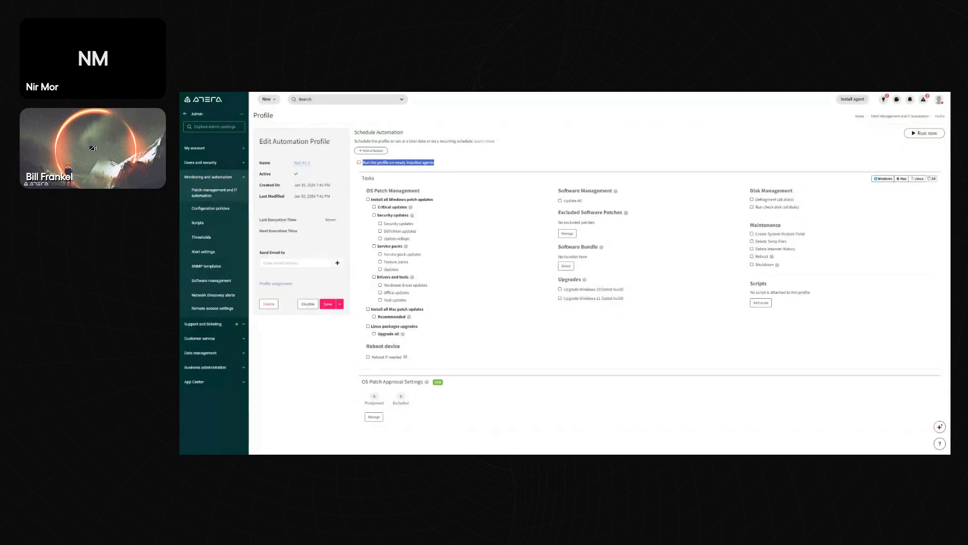
pyautogui.click(441, 164)
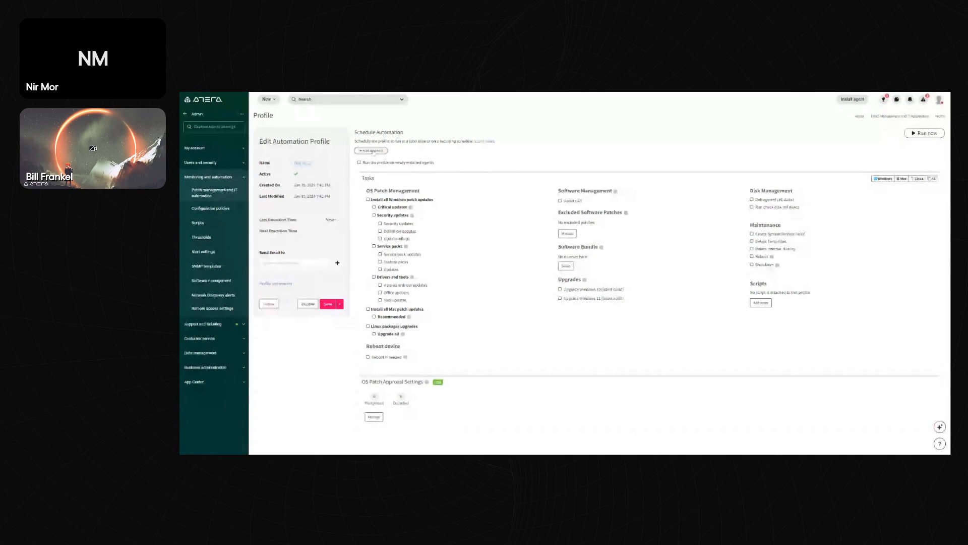
# Add a schedule to the automation profile with a custom monthly frequency
pyautogui.click(372, 151)
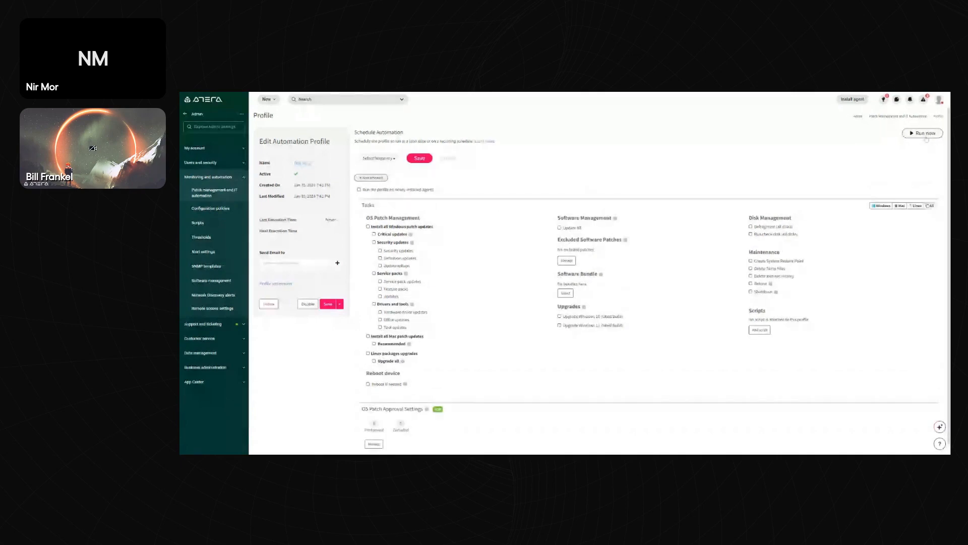
pyautogui.click(389, 160)
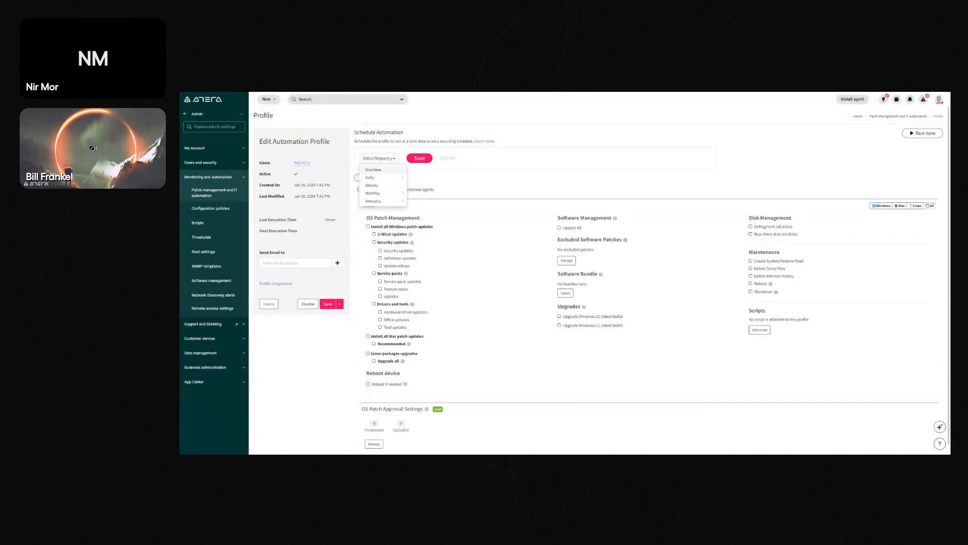
pyautogui.moveTo(383, 182)
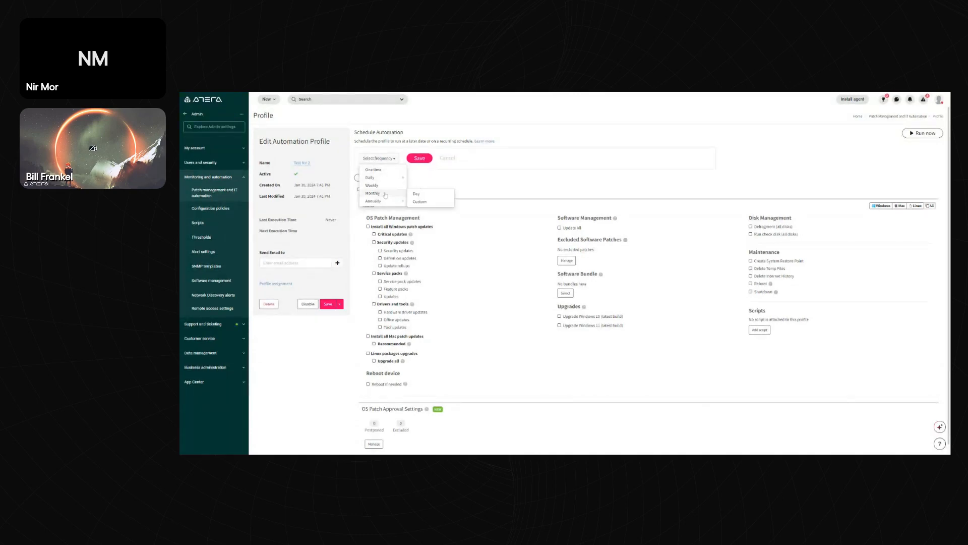
pyautogui.click(387, 195)
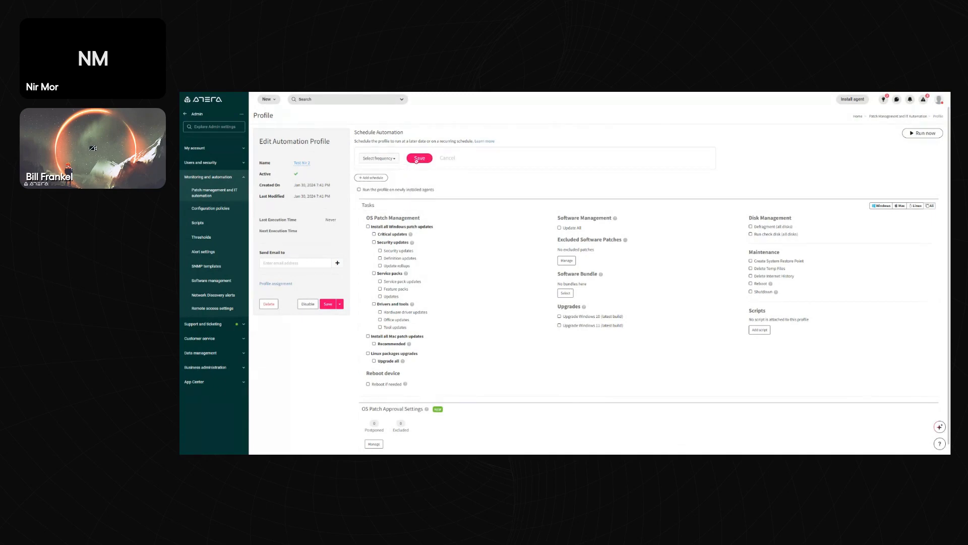
pyautogui.click(397, 161)
pyautogui.moveTo(383, 197)
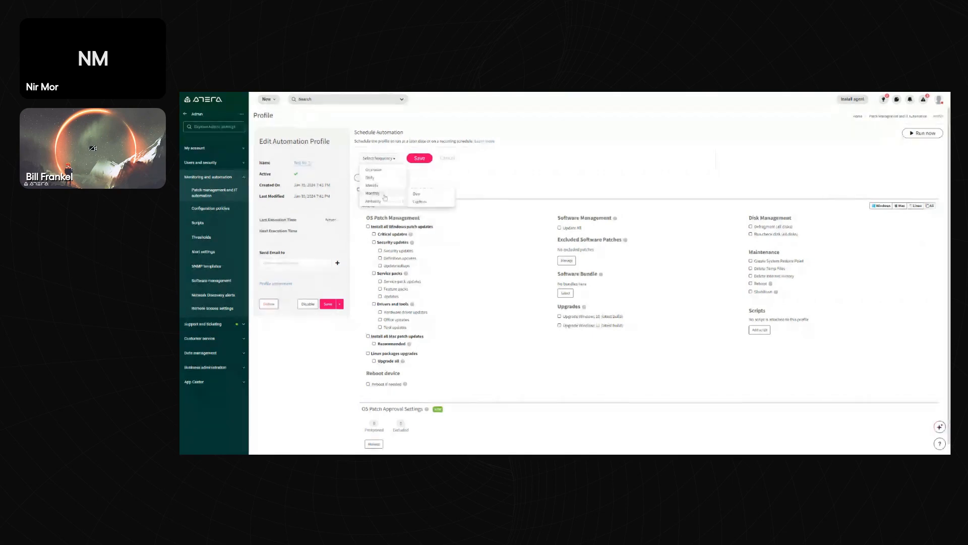
pyautogui.click(425, 201)
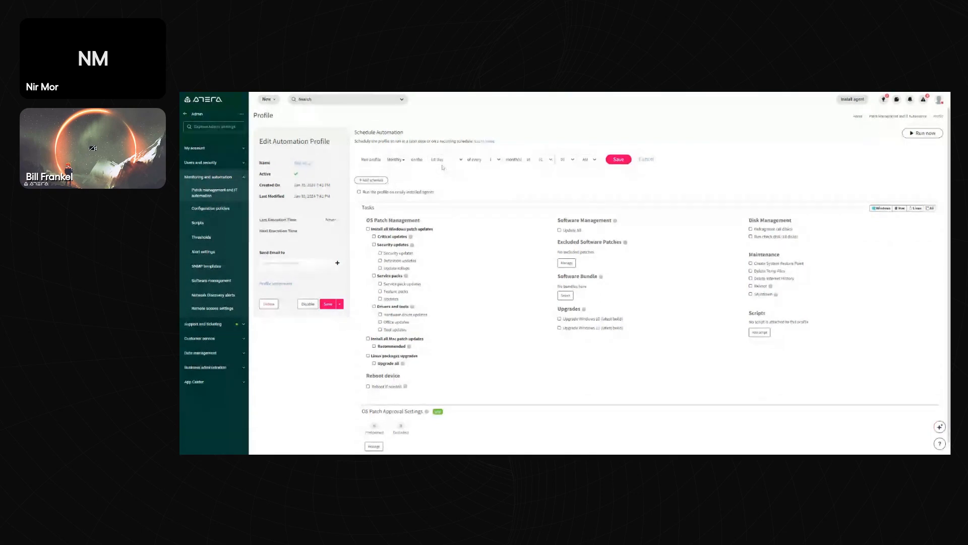
# Change the schedule's frequency to weekly and save the automation profile
pyautogui.click(396, 160)
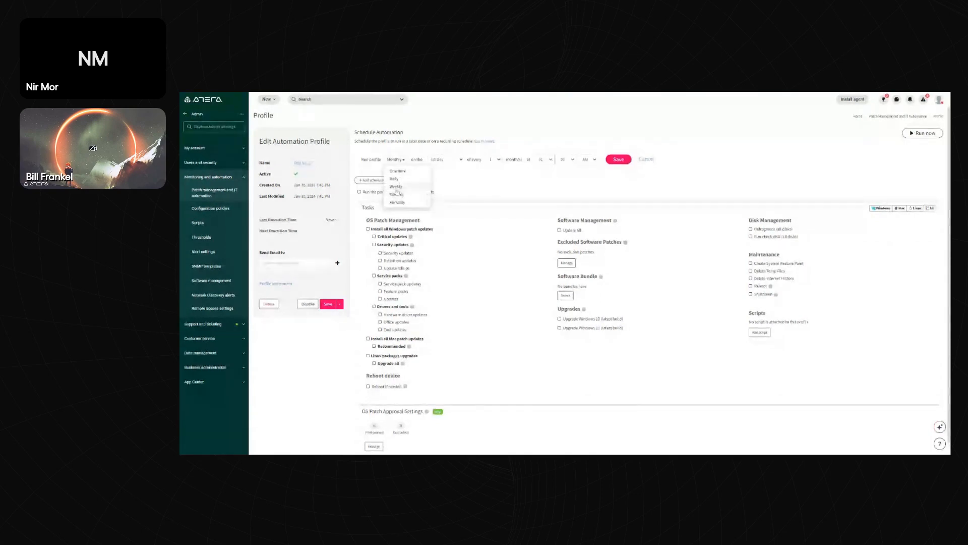
pyautogui.click(396, 187)
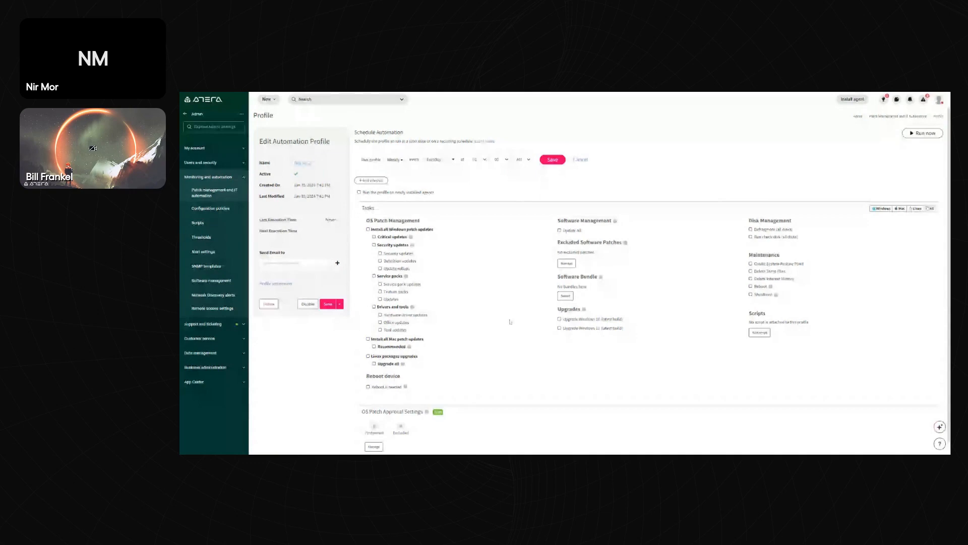
pyautogui.scroll(-1, 503, 350)
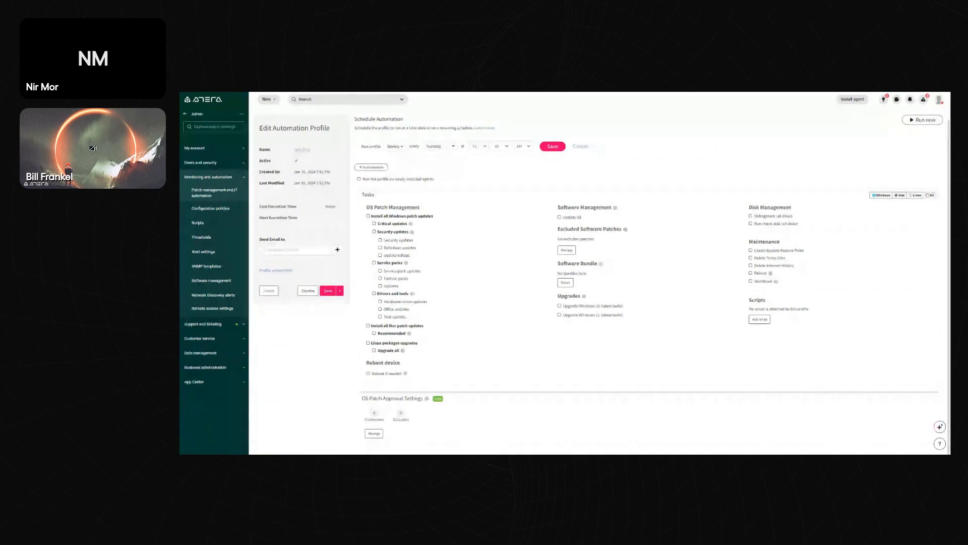
pyautogui.click(374, 433)
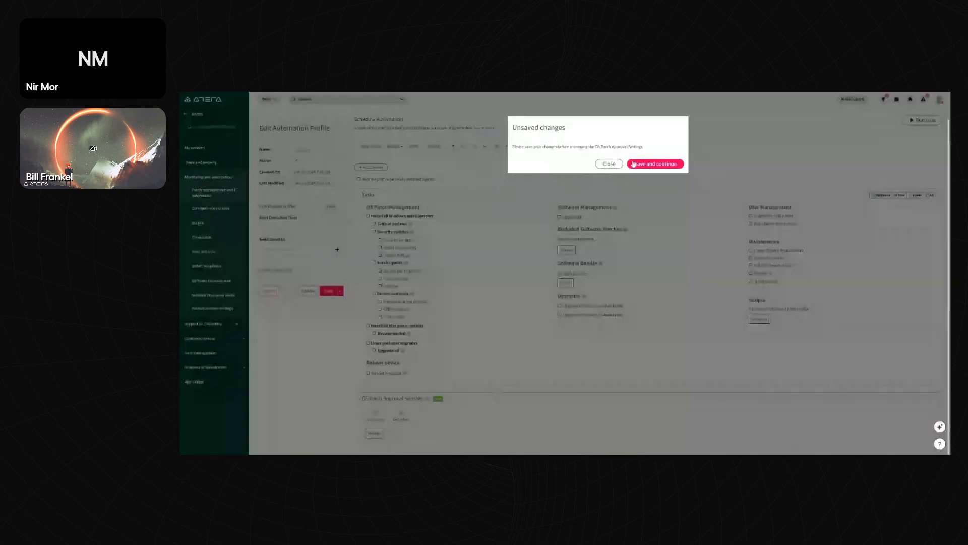
pyautogui.click(609, 164)
pyautogui.click(329, 292)
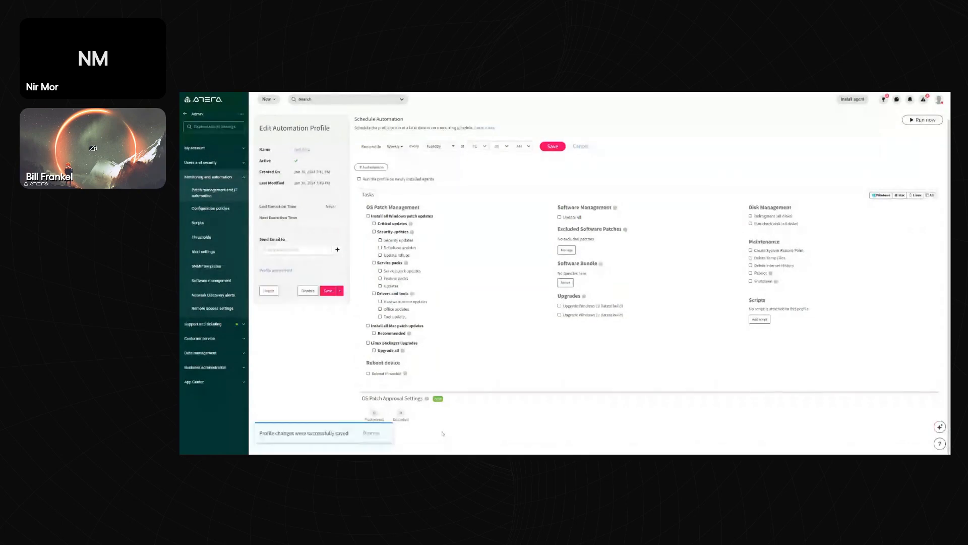
# Open the profile's OS patch approval settings, search the patches to exclude for "kb", and clear the search
pyautogui.click(379, 433)
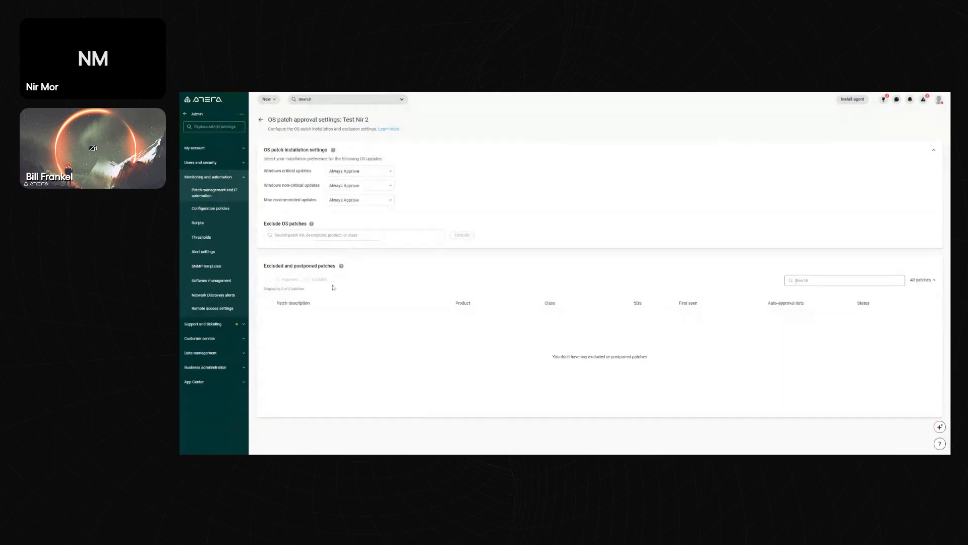
pyautogui.click(353, 236)
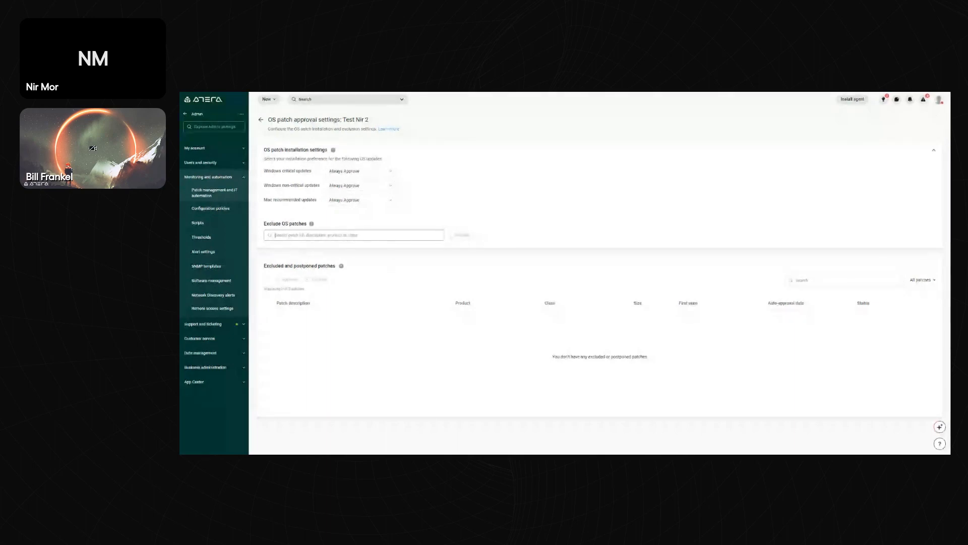
pyautogui.write('k')
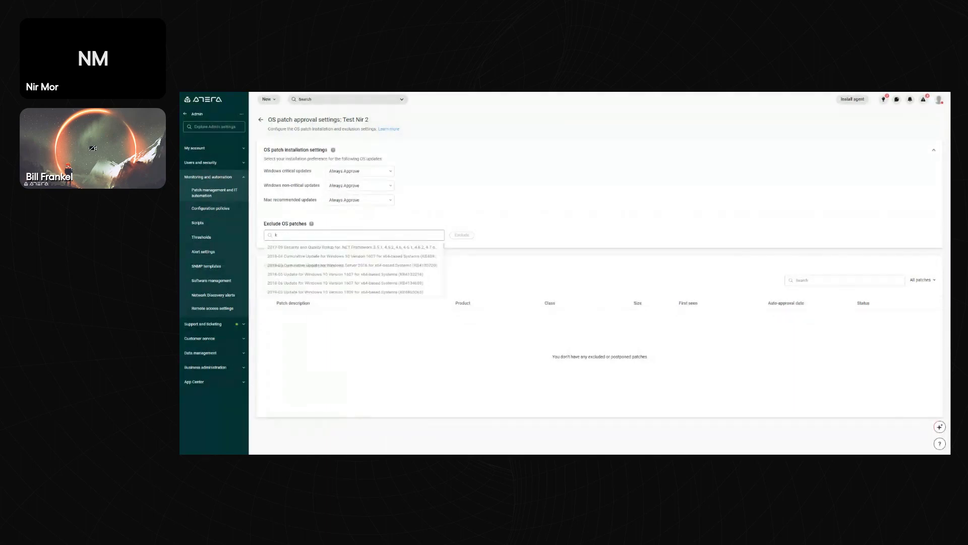
pyautogui.write('b')
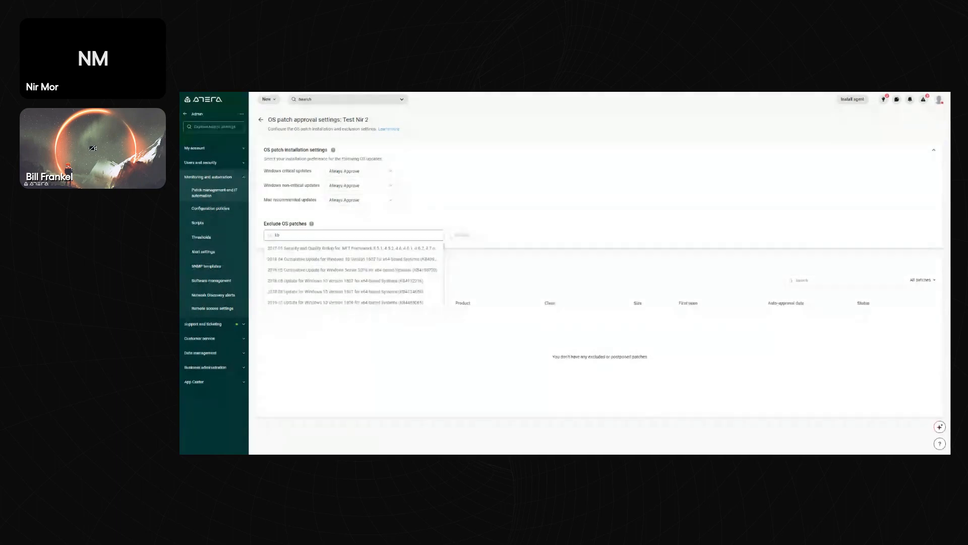
pyautogui.doubleClick(373, 234)
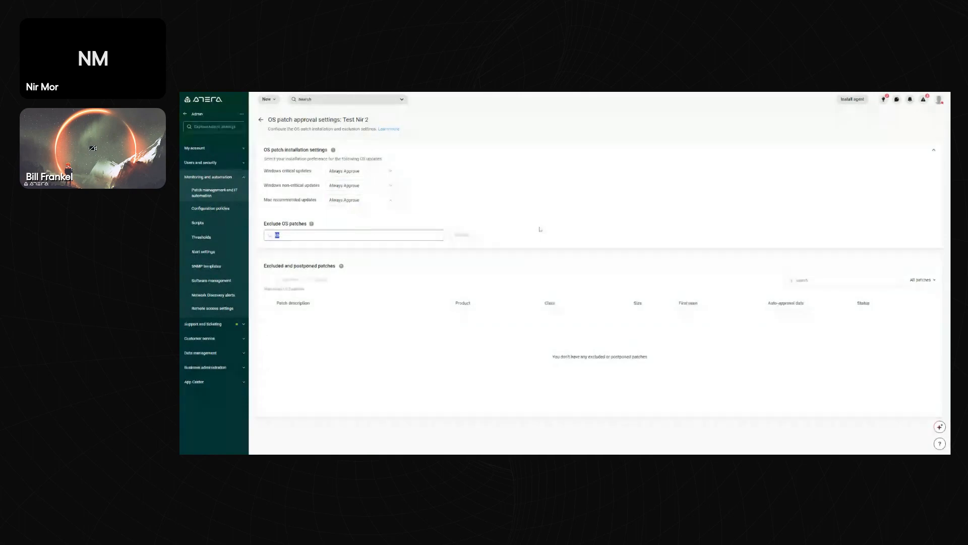
pyautogui.press('BackSpace')
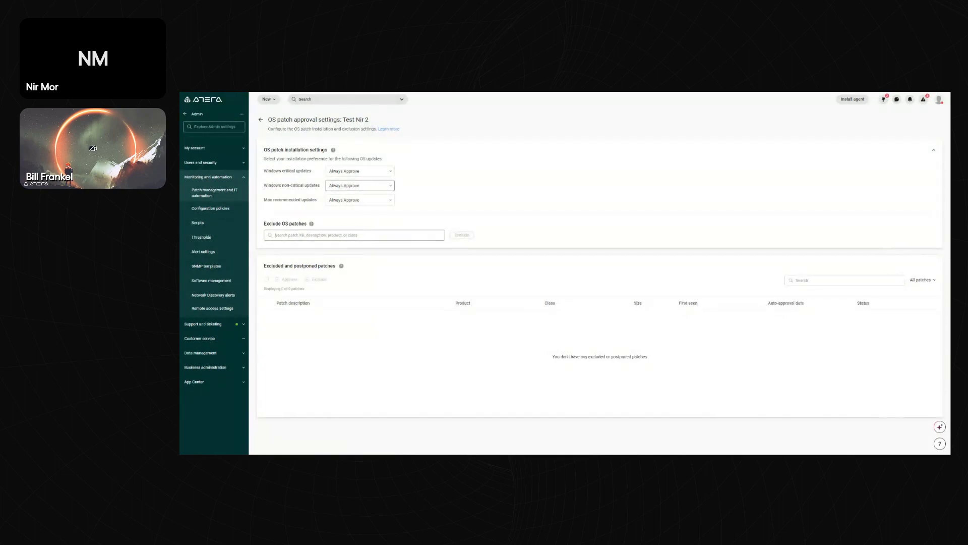
# Set Windows non-critical updates to Postpone and choose a longer number of days before auto-approving
pyautogui.click(360, 187)
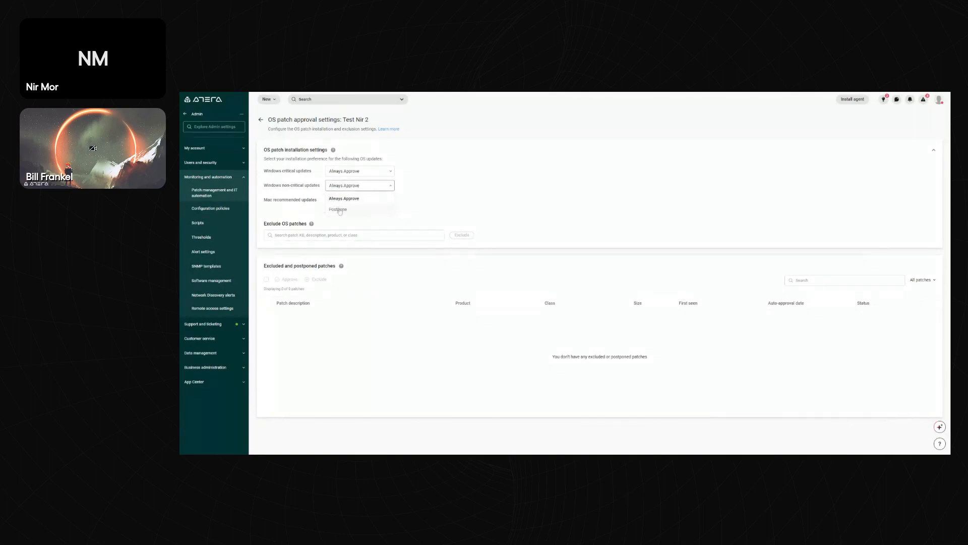
pyautogui.click(338, 206)
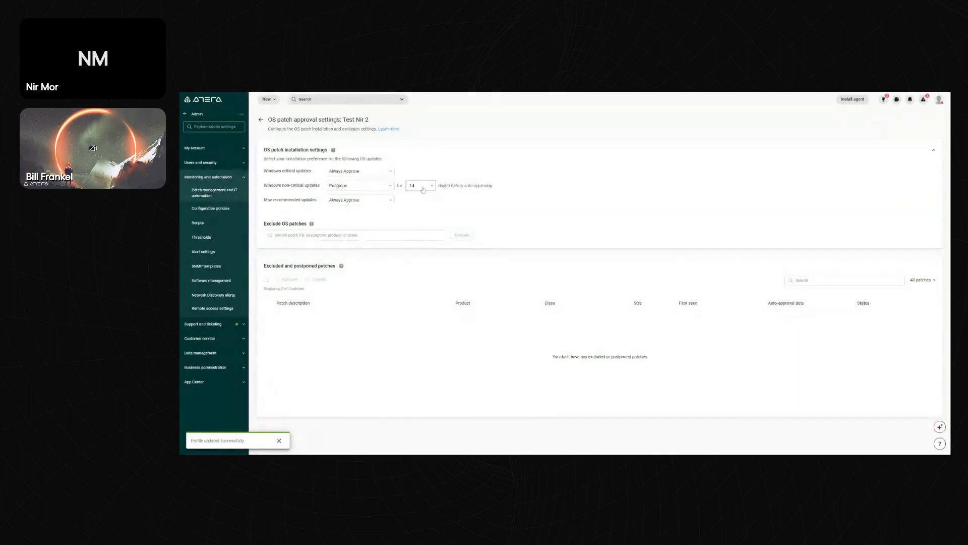
pyautogui.click(434, 186)
pyautogui.click(420, 210)
pyautogui.click(421, 186)
pyautogui.scroll(-5, 425, 232)
pyautogui.click(425, 252)
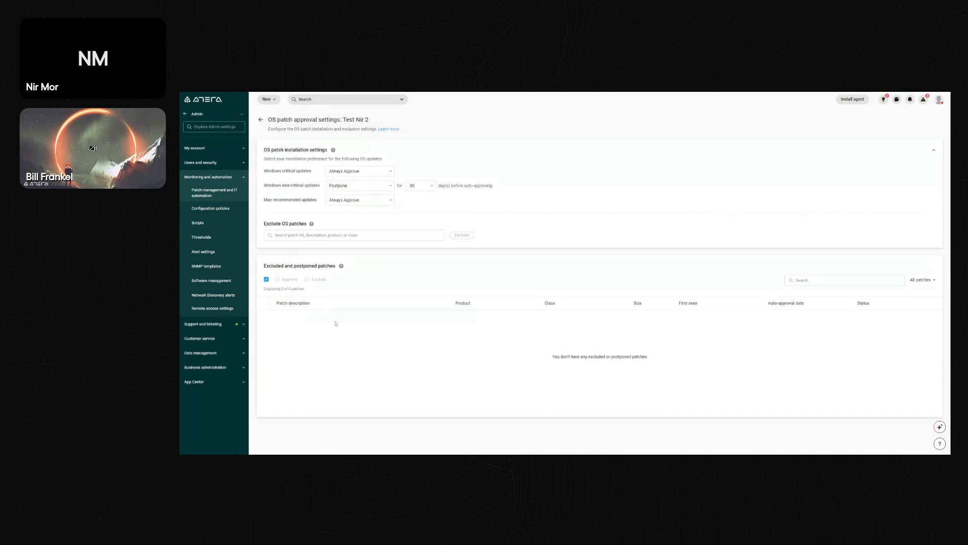
# Exclude the 2017-09 Security and Quality Rollup for .NET Framework patch from the profile
pyautogui.click(305, 235)
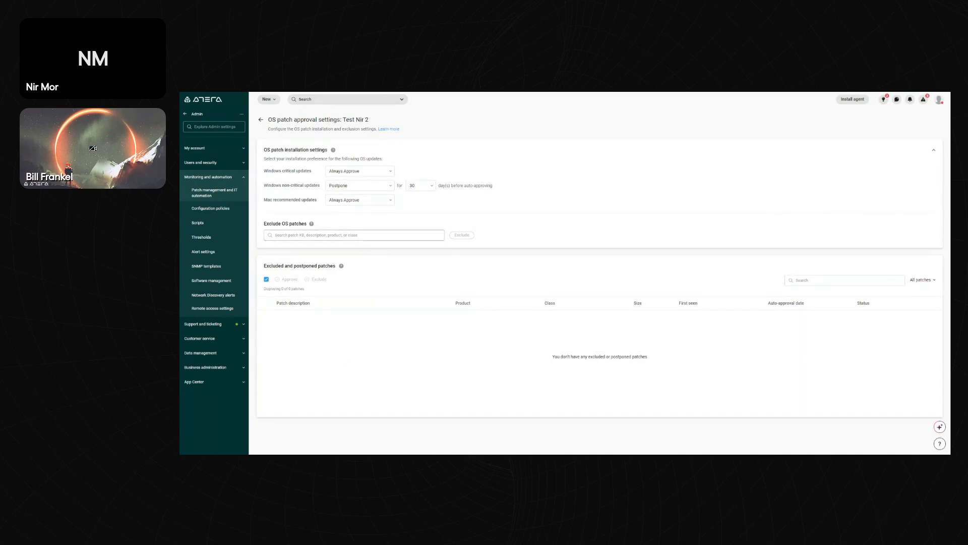
pyautogui.write('k')
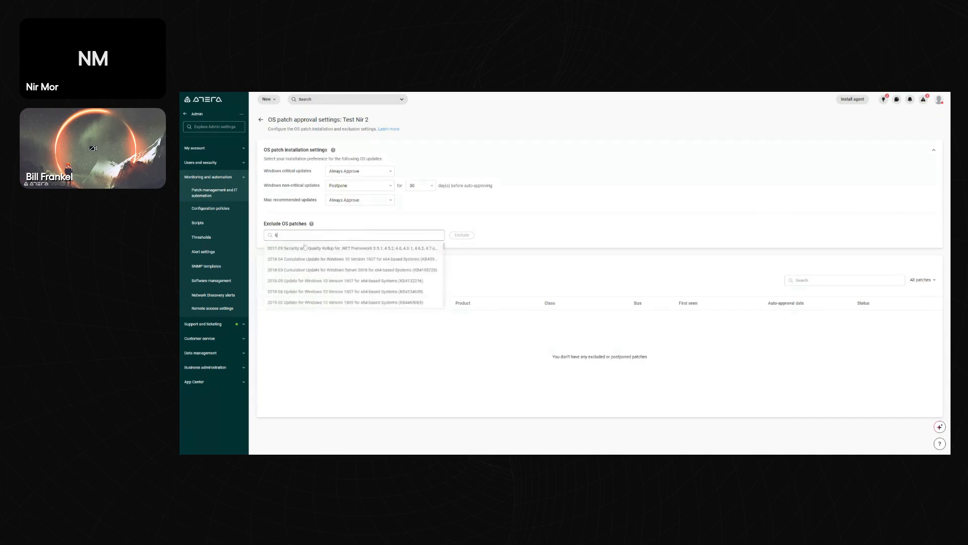
pyautogui.write('n')
pyautogui.press('BackSpace')
pyautogui.click(335, 254)
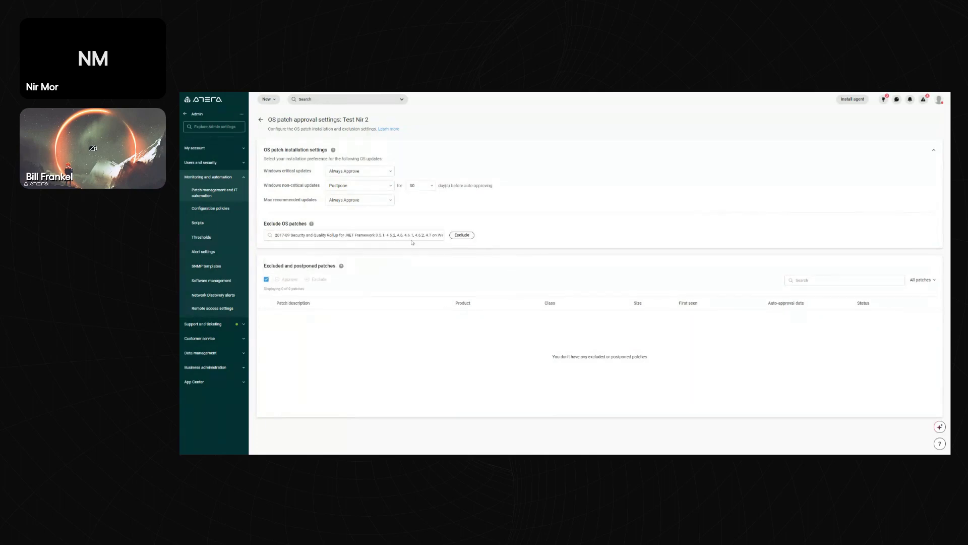
pyautogui.click(453, 237)
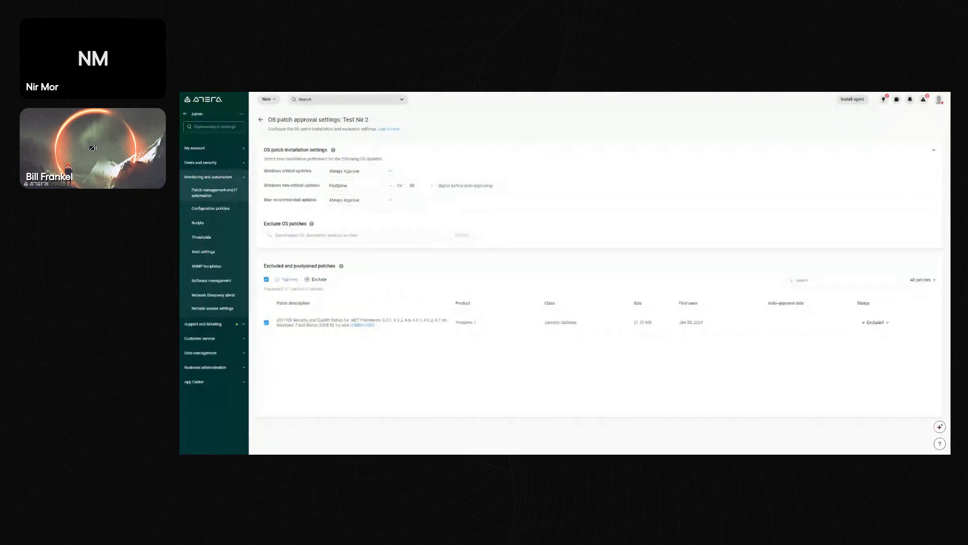
# Leave the profile and view the software bundles and software repository in Software management
pyautogui.click(212, 195)
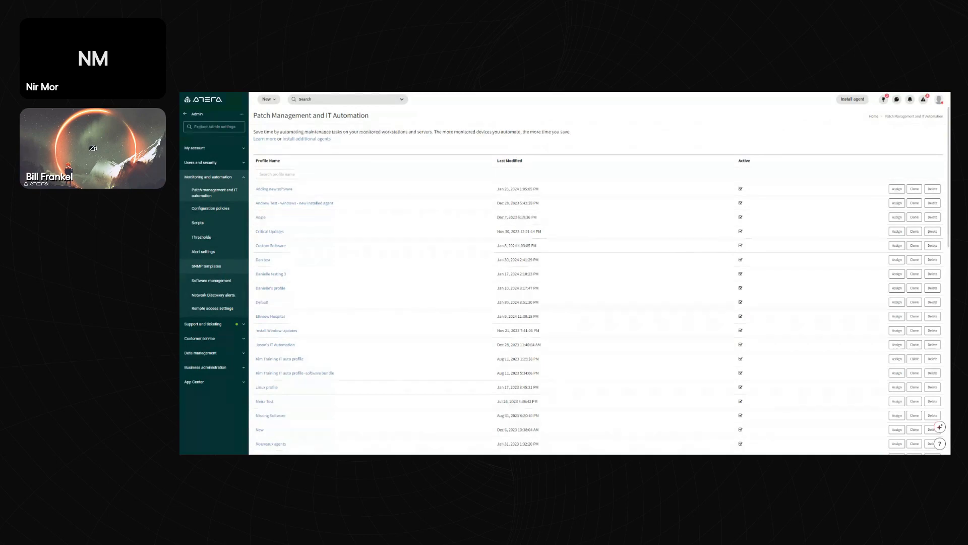
pyautogui.click(216, 285)
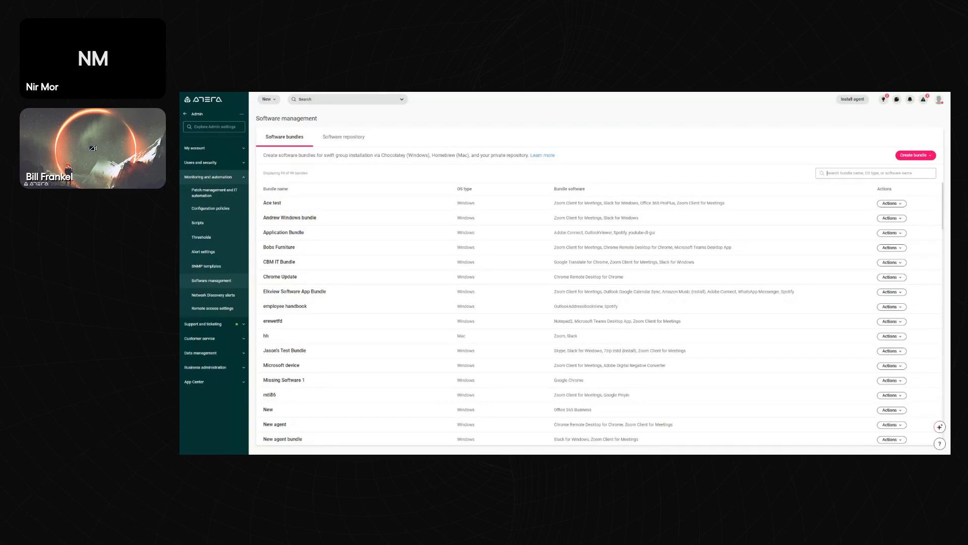
pyautogui.click(354, 139)
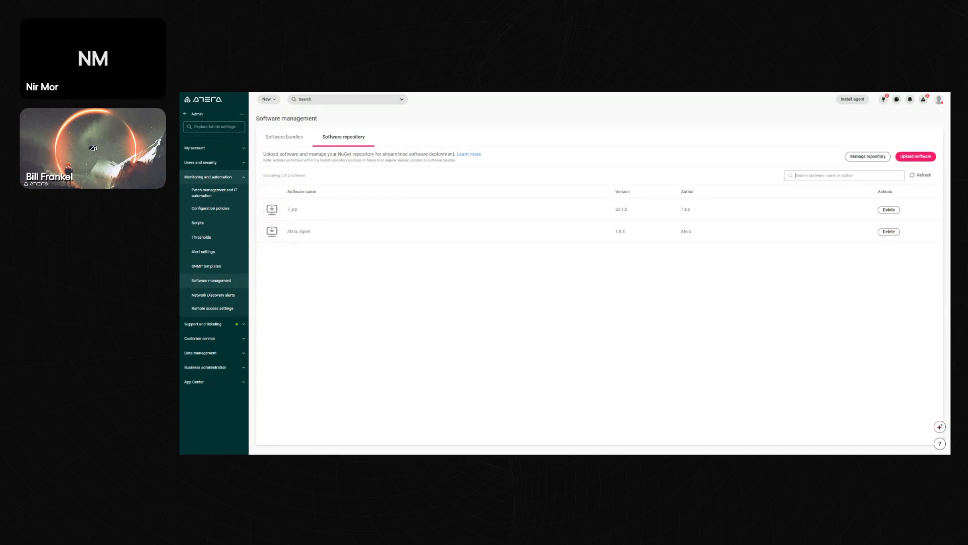
# Examine the Upload software form with both the file and URL options, and cancel it
pyautogui.click(926, 160)
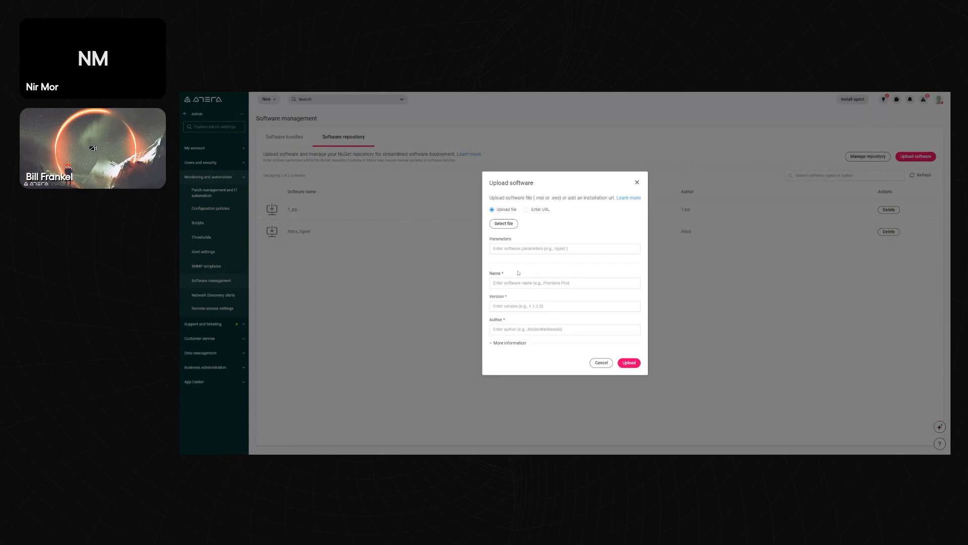
pyautogui.click(527, 210)
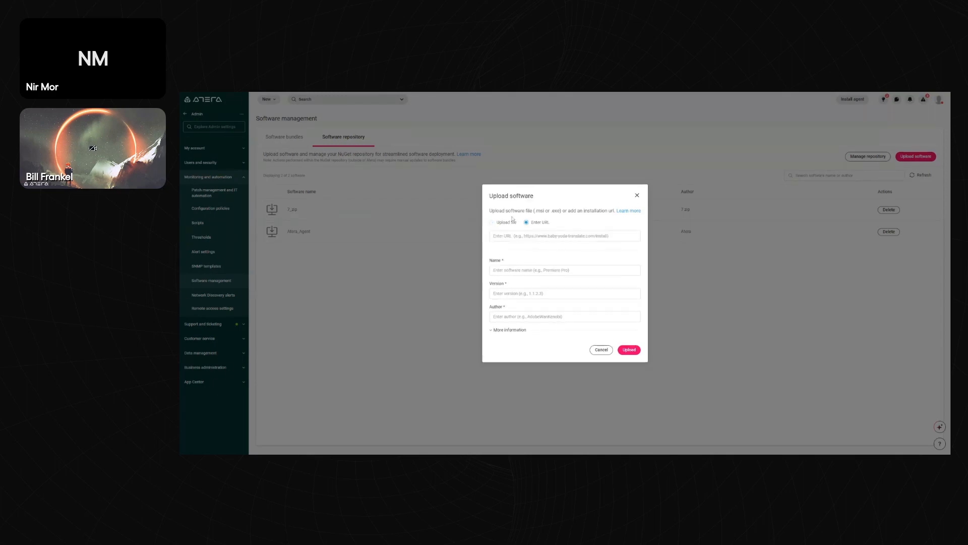
pyautogui.click(492, 223)
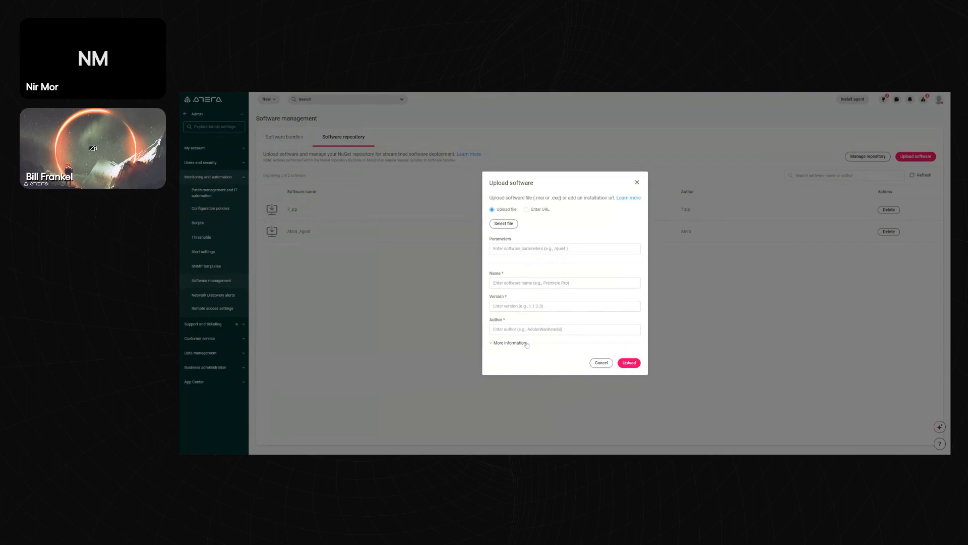
pyautogui.click(601, 364)
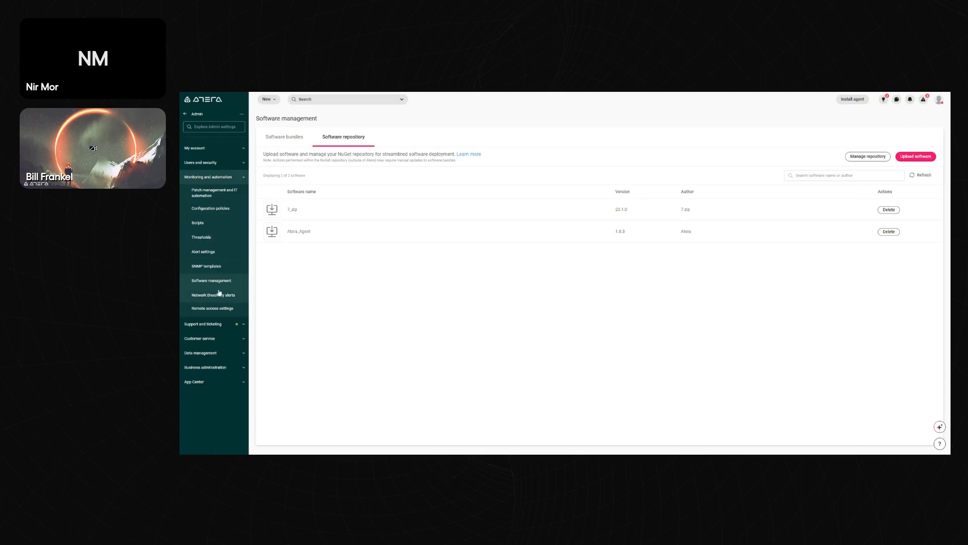
# View the configuration policies with the blank new policy form, and the Adding new software automation profile
pyautogui.click(210, 208)
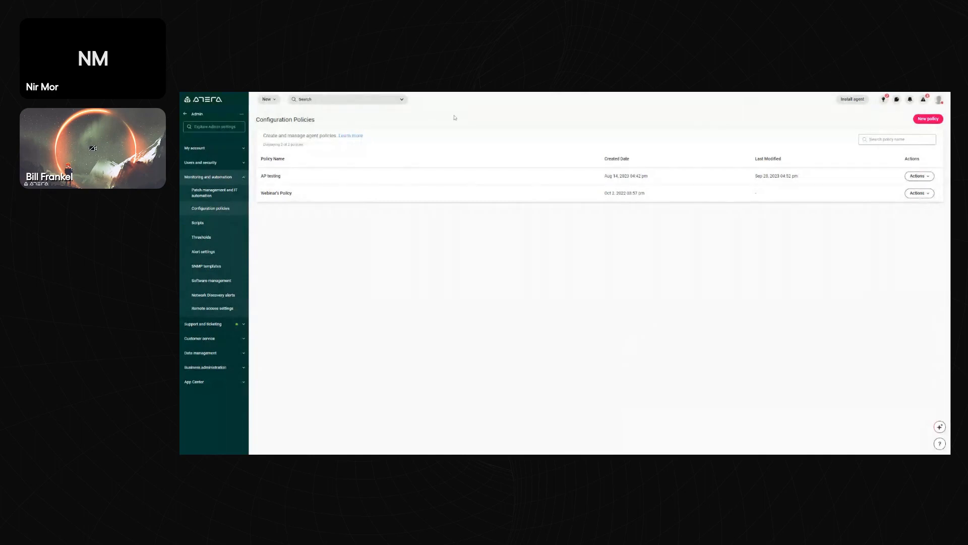
pyautogui.click(926, 122)
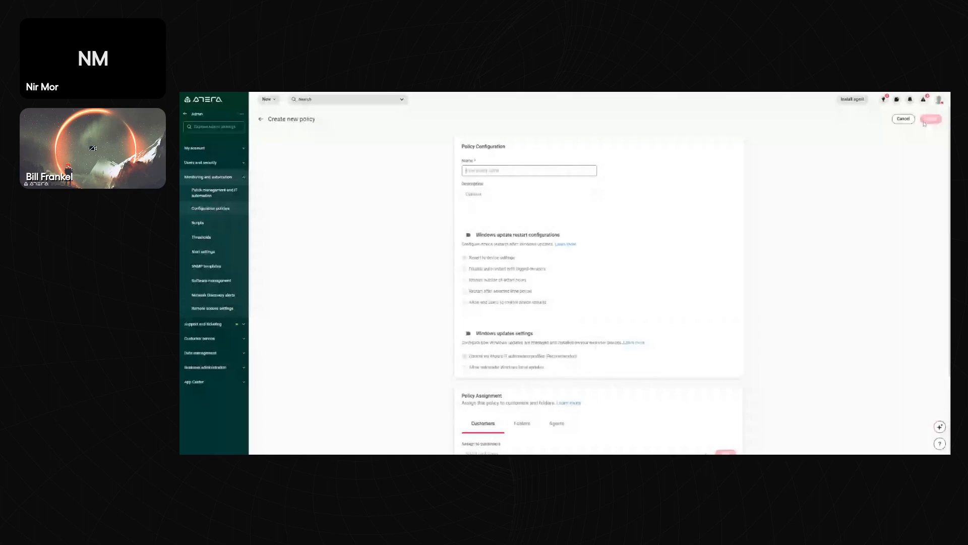
pyautogui.click(233, 193)
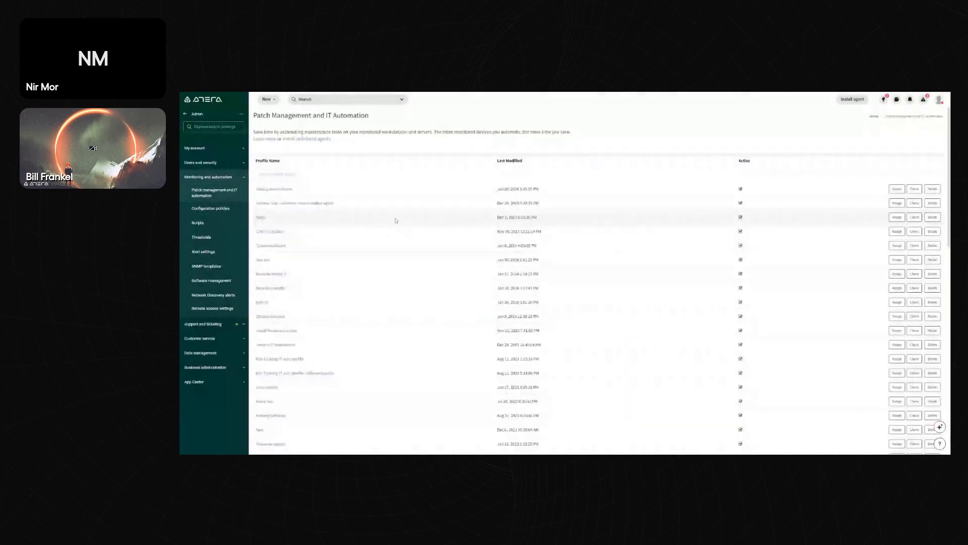
pyautogui.click(396, 220)
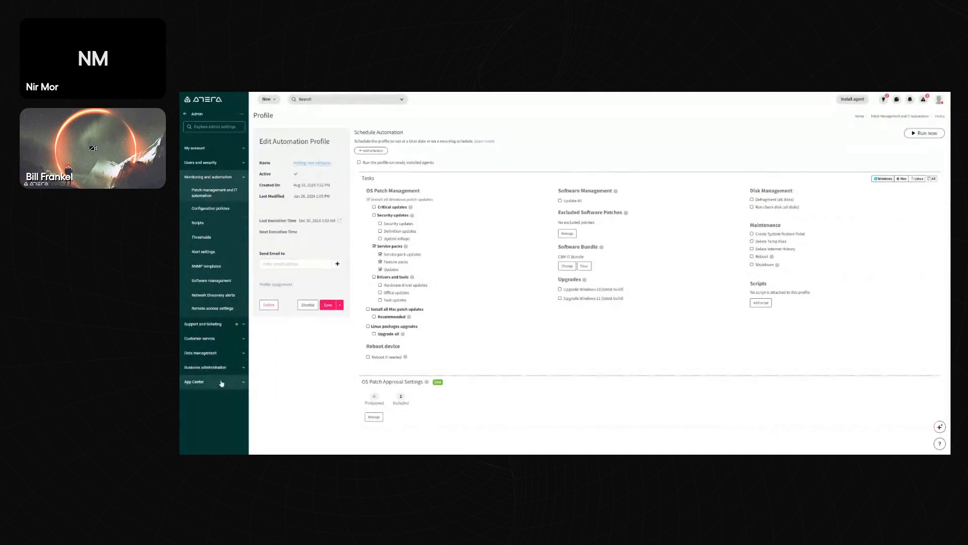
pyautogui.click(188, 115)
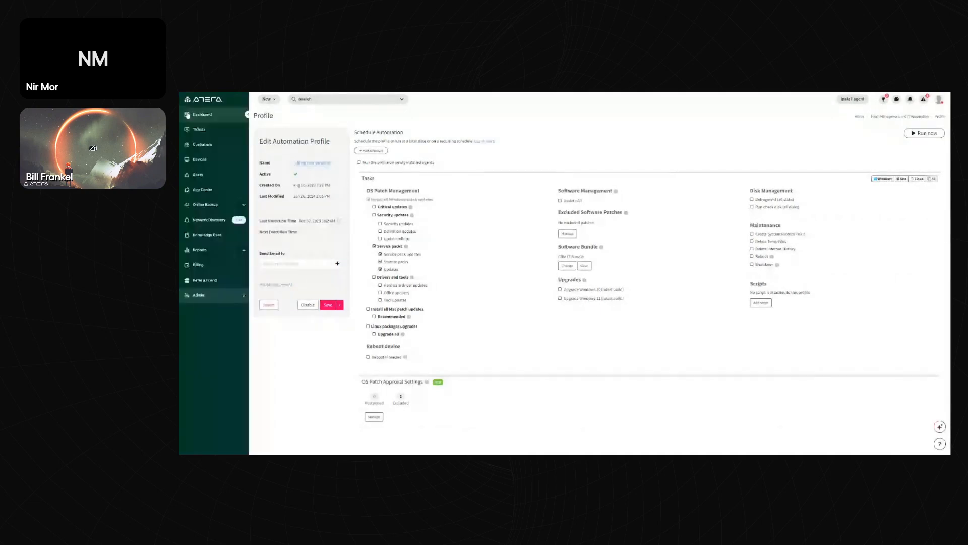
pyautogui.click(199, 295)
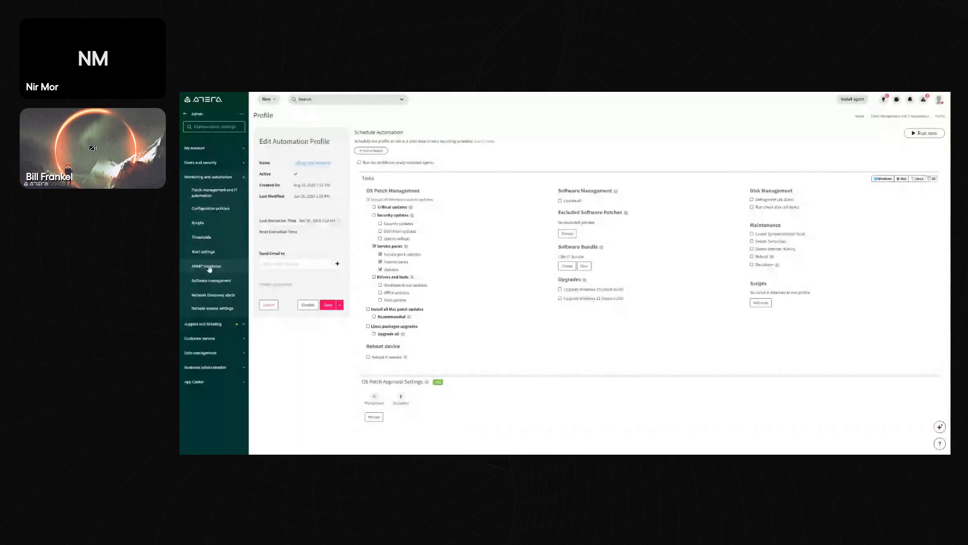
# Start a new configuration policy and name it test
pyautogui.click(206, 213)
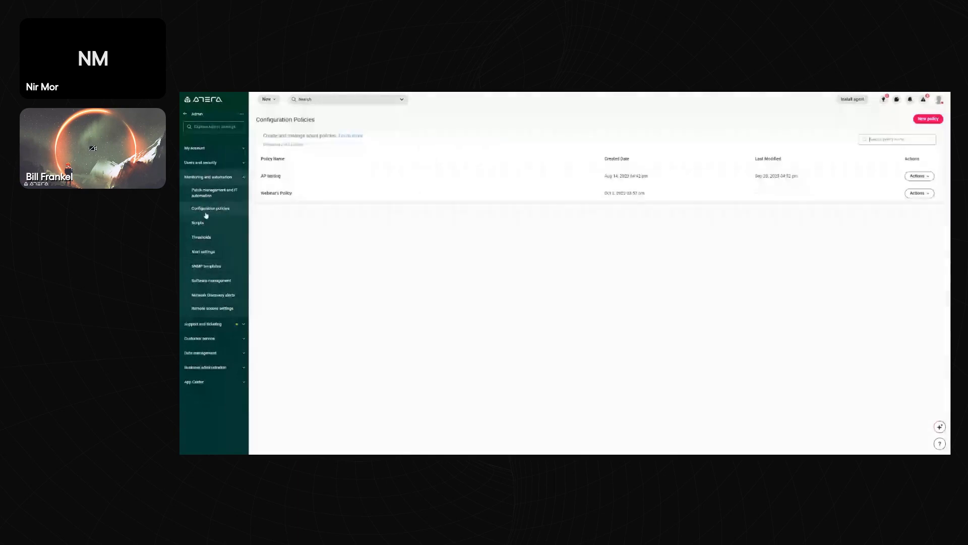
pyautogui.click(930, 119)
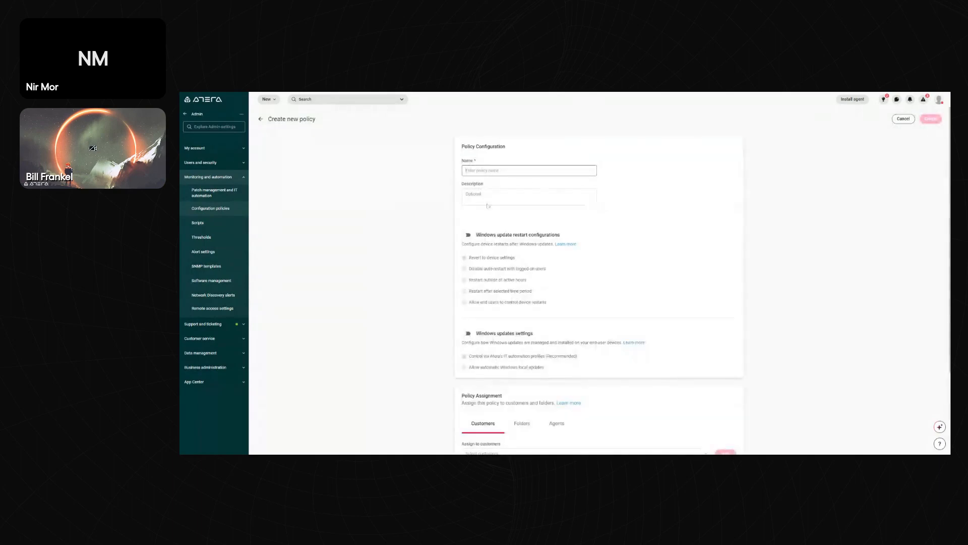
pyautogui.write('t')
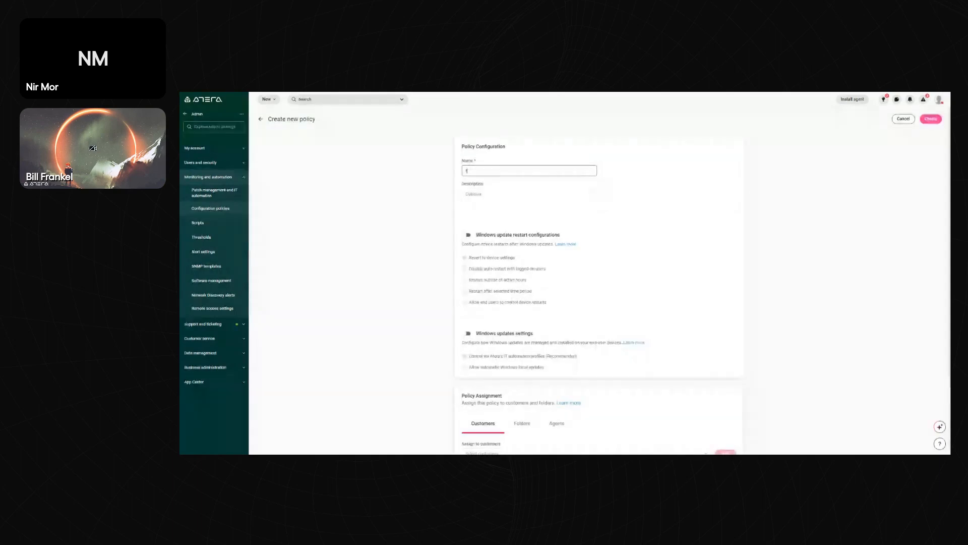
pyautogui.write('est')
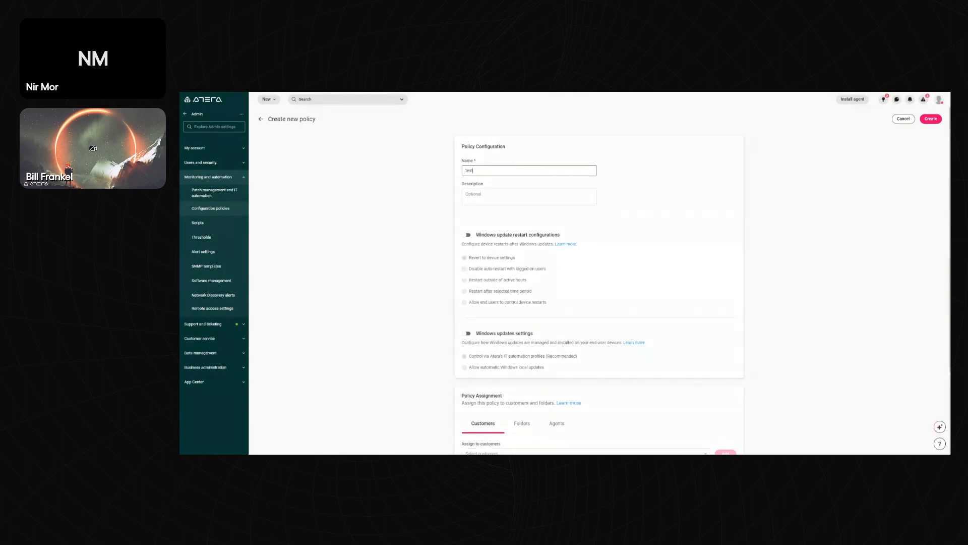
# Enable Windows update restart configurations, try the active-hours and time-period options, and choose Allow end users to control device restarts
pyautogui.click(468, 235)
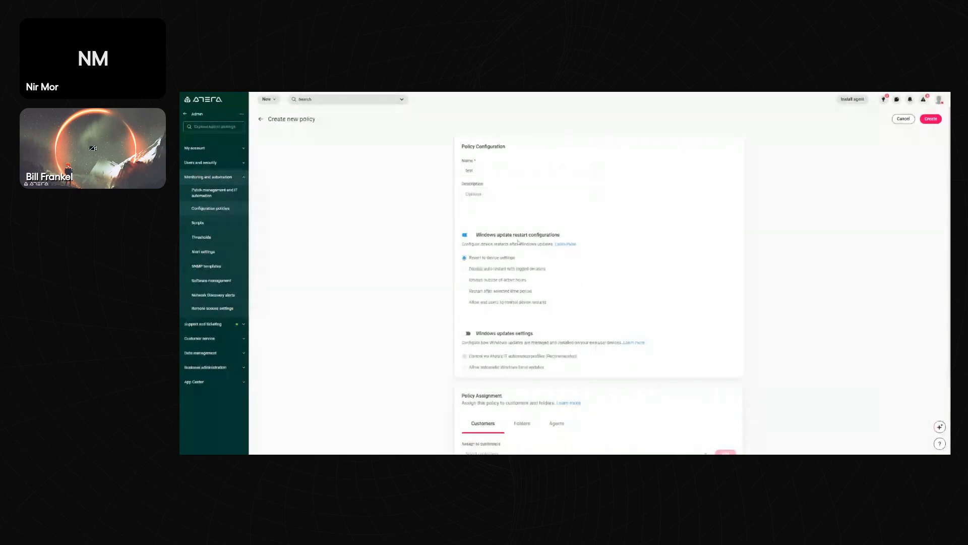
pyautogui.scroll(-3, 518, 242)
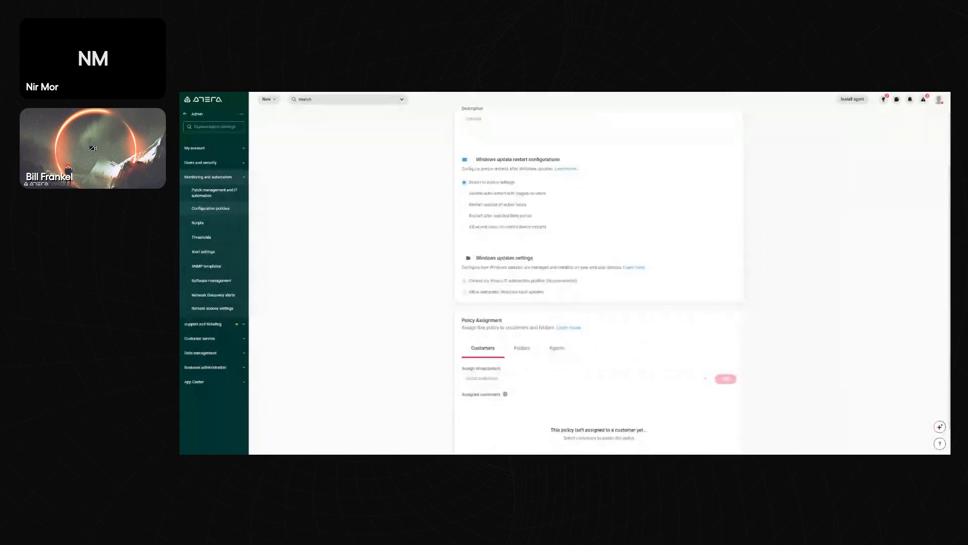
pyautogui.click(466, 207)
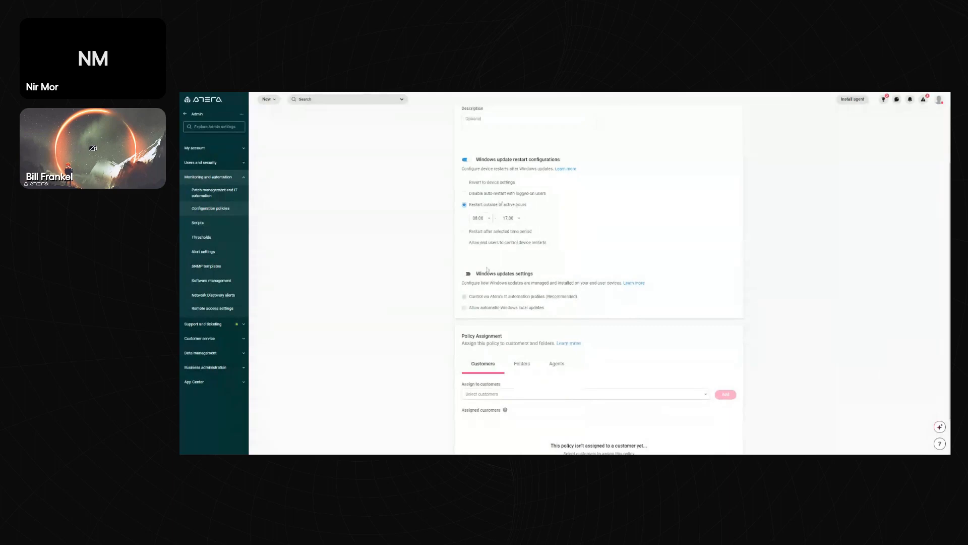
pyautogui.click(464, 233)
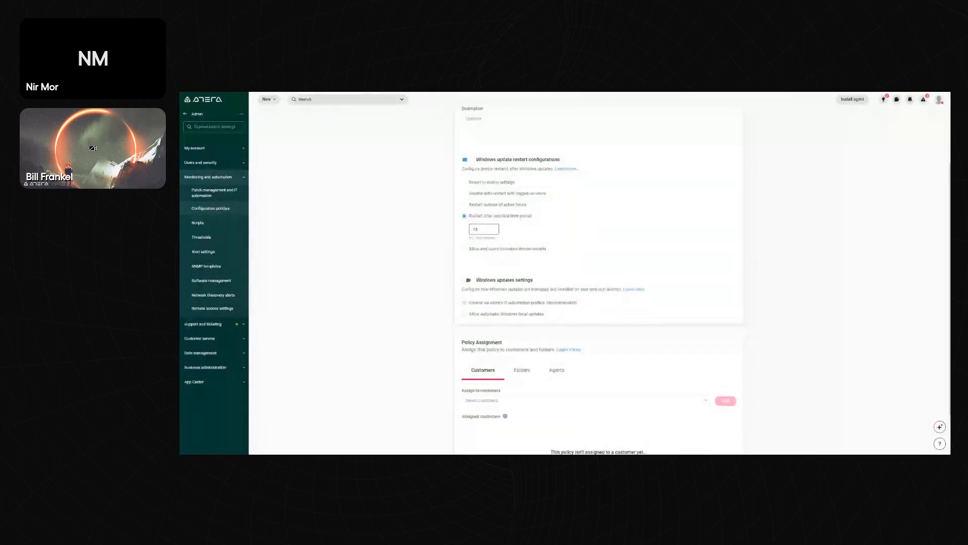
pyautogui.click(466, 250)
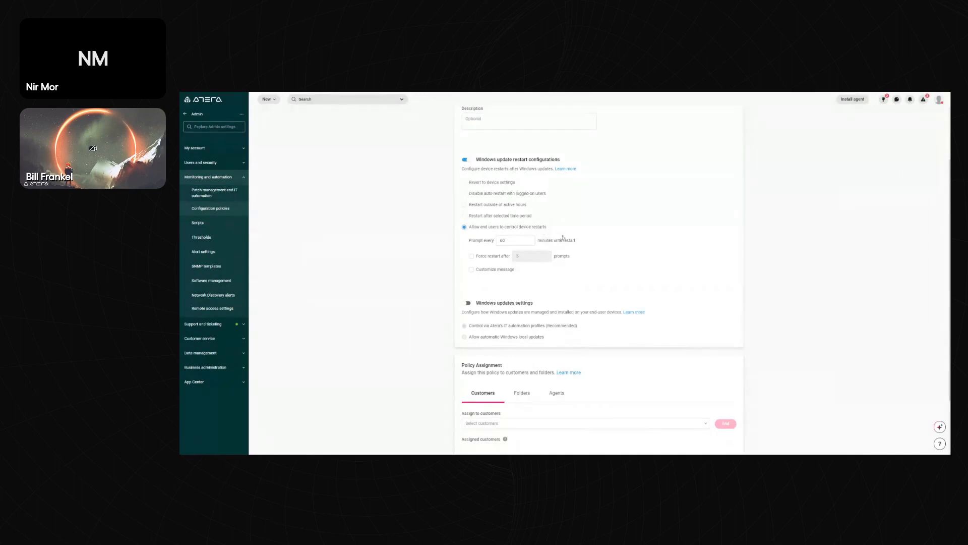
# Enable the customized restart message, and toggle the forced restart and Windows updates settings options on and back off
pyautogui.click(472, 269)
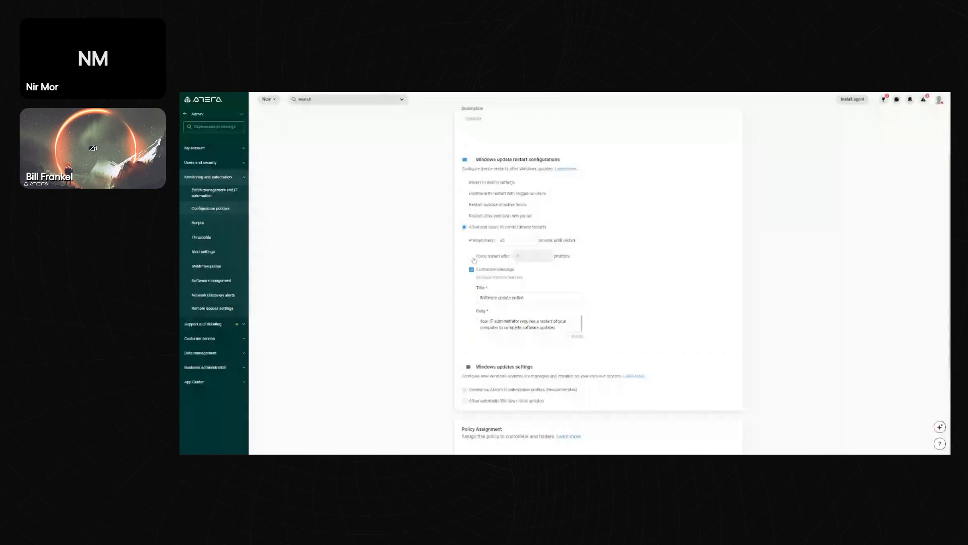
pyautogui.click(472, 257)
pyautogui.click(471, 256)
pyautogui.scroll(-3, 470, 258)
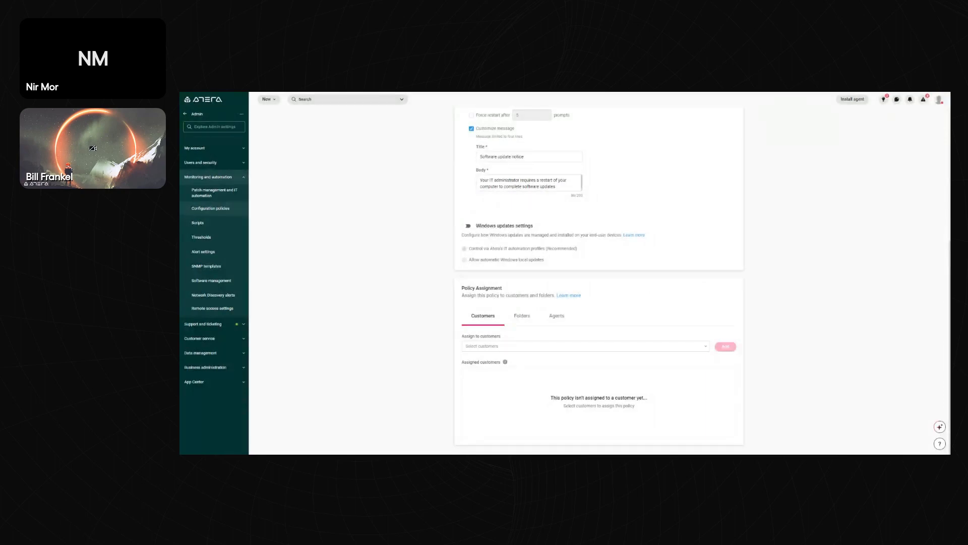
pyautogui.click(467, 225)
pyautogui.click(466, 227)
# Select the customer 4 DOGS CODING for the policy assignment
pyautogui.click(508, 348)
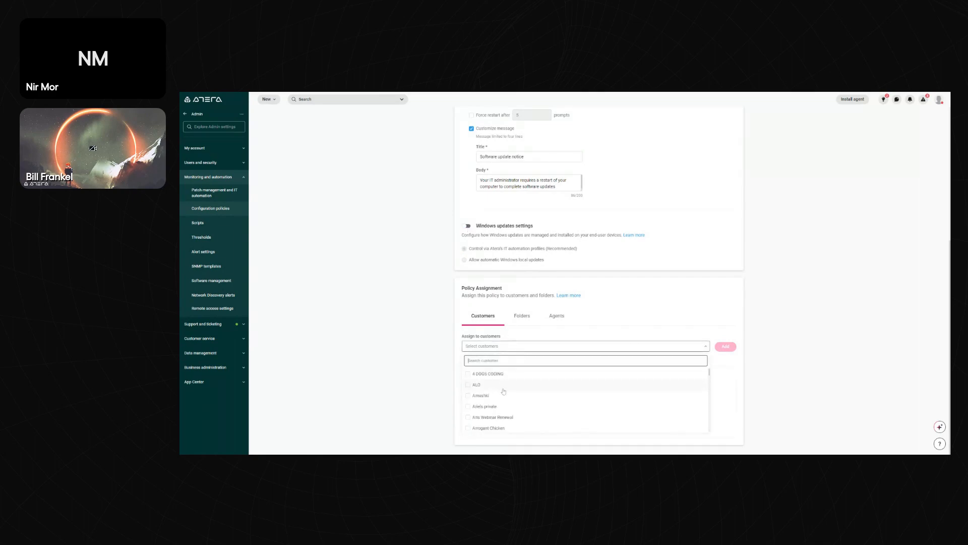
pyautogui.click(469, 374)
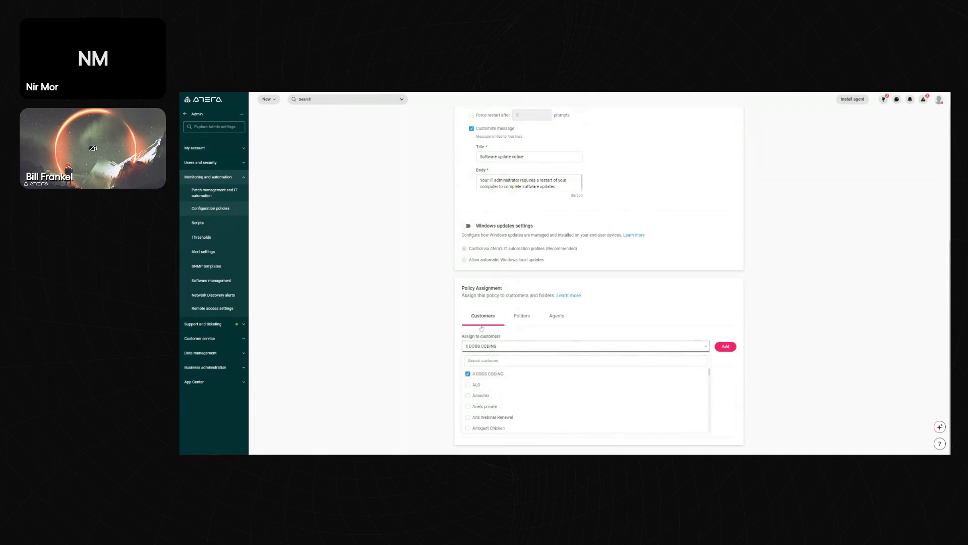
pyautogui.click(768, 372)
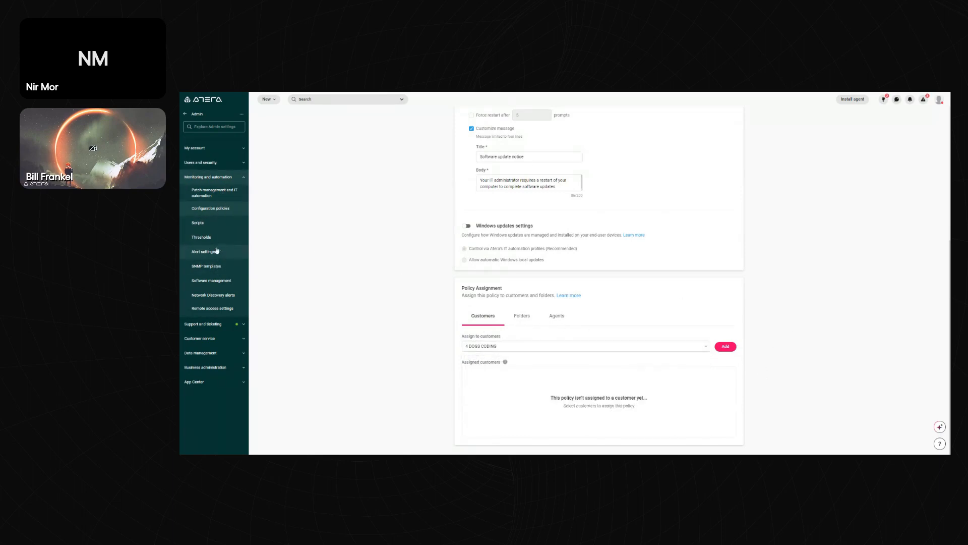
# View the customer assignment of the Adding new software automation profile and close it
pyautogui.click(212, 194)
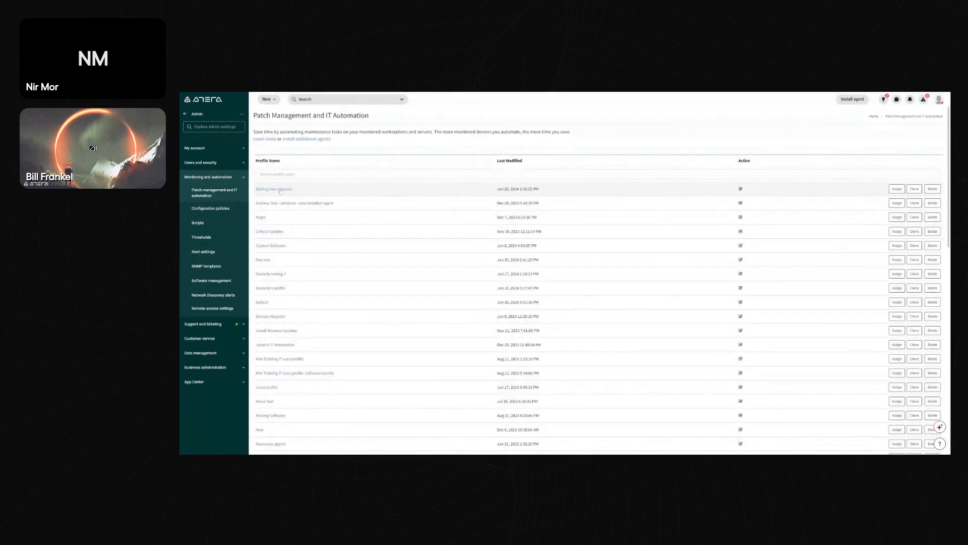
pyautogui.click(280, 189)
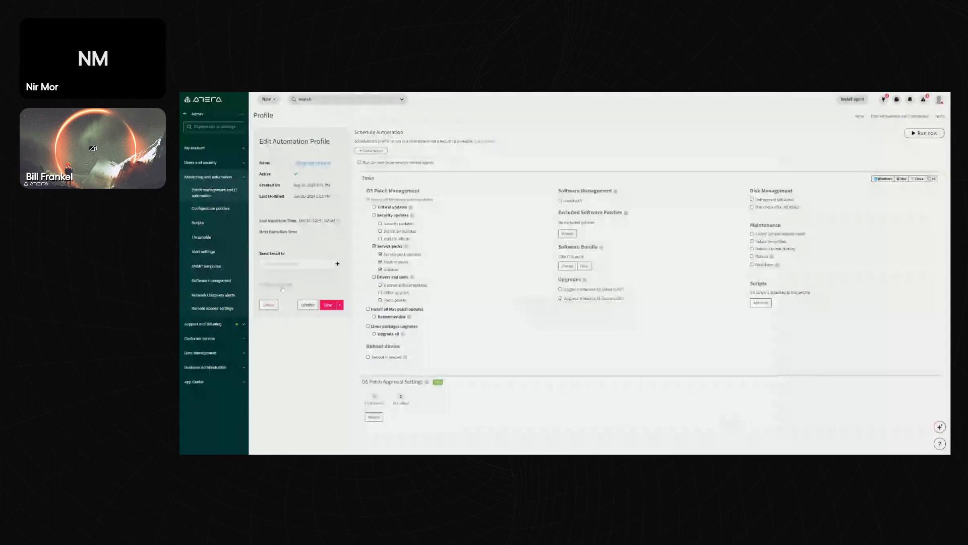
pyautogui.click(283, 288)
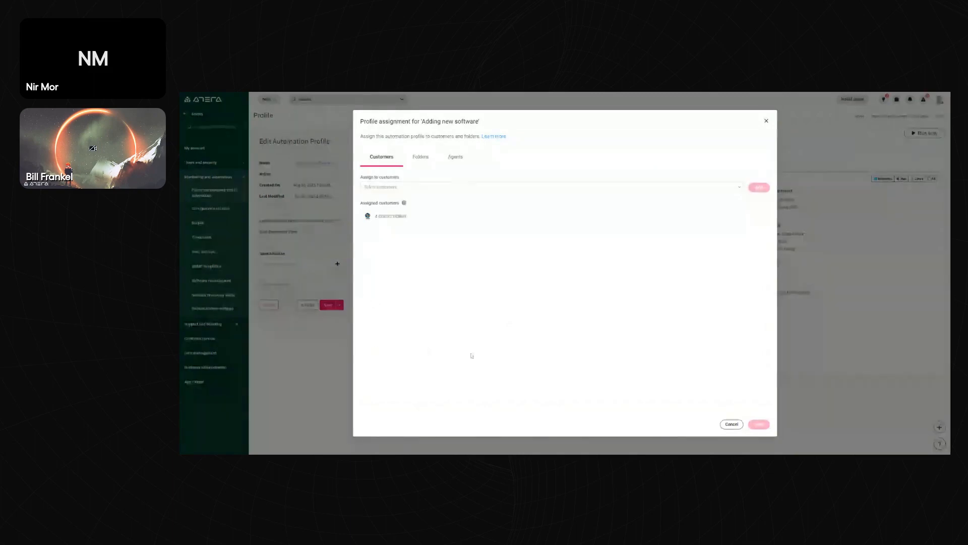
pyautogui.press('Escape')
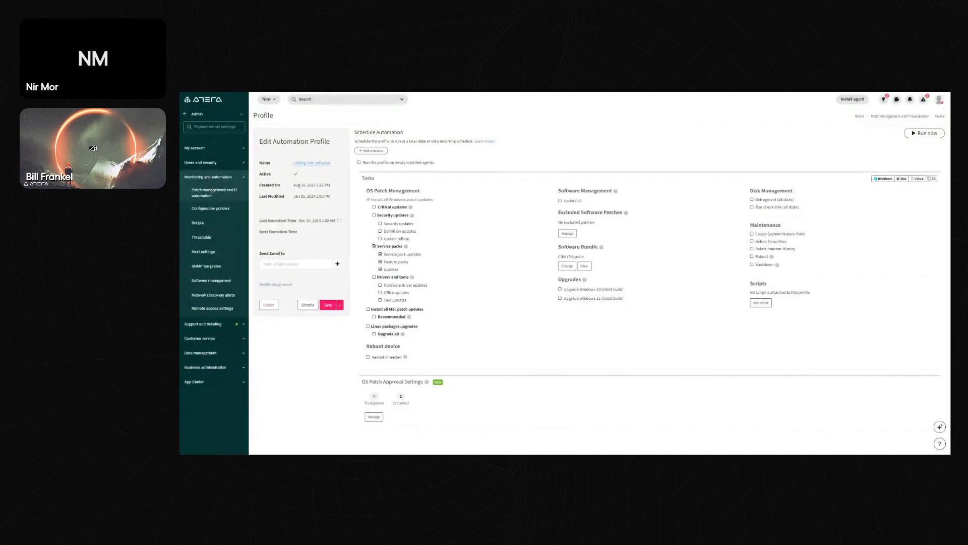
# Open the classic reports and generate an Auditor Report for the customer ALO, hiding excluded patches
pyautogui.click(185, 114)
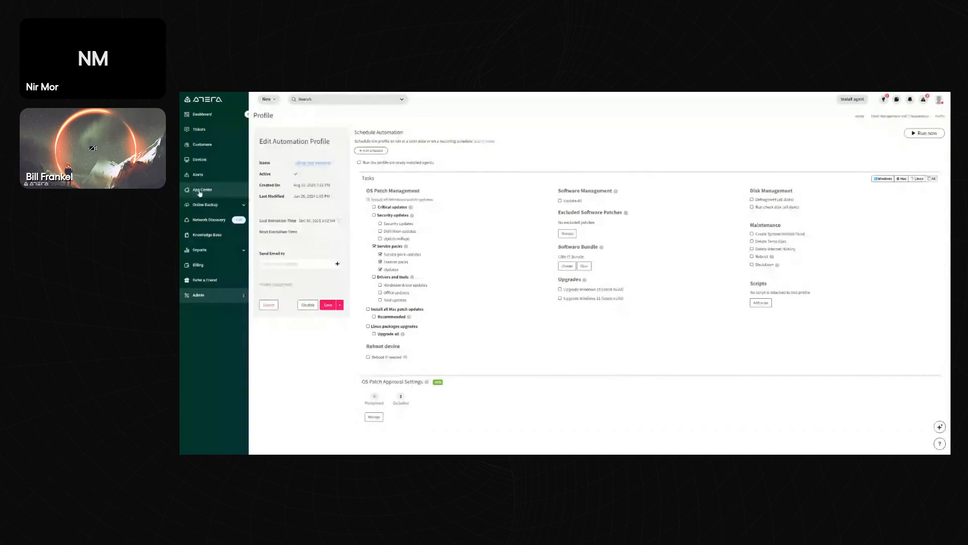
pyautogui.click(206, 249)
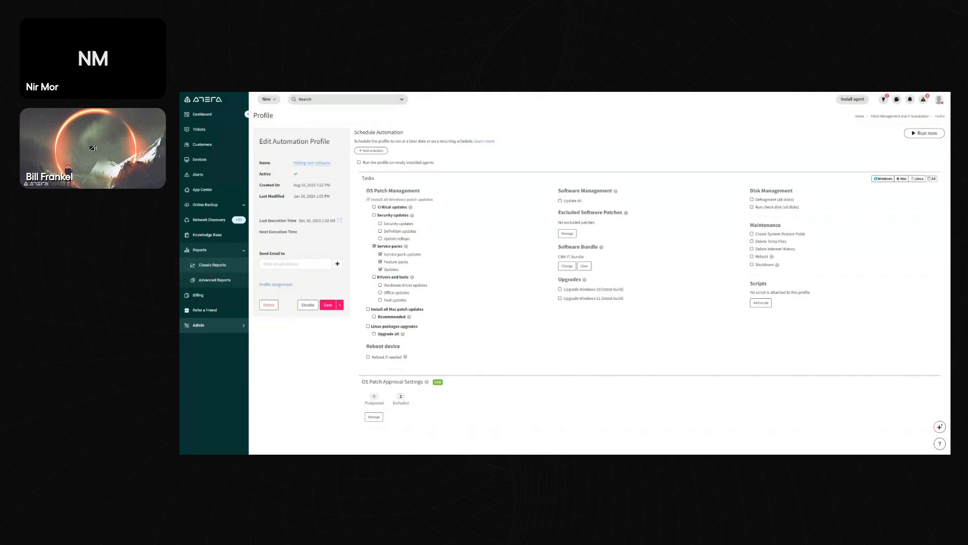
pyautogui.click(227, 267)
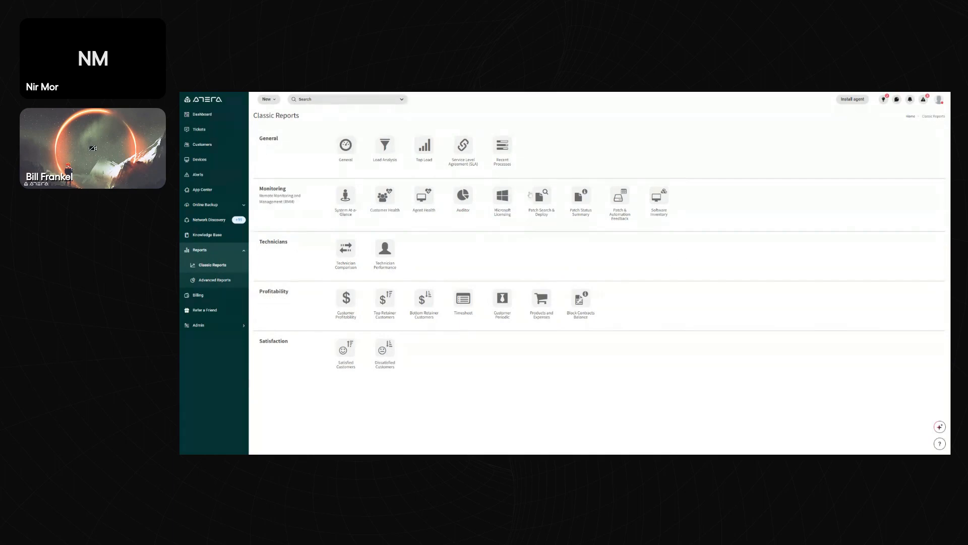
pyautogui.click(657, 215)
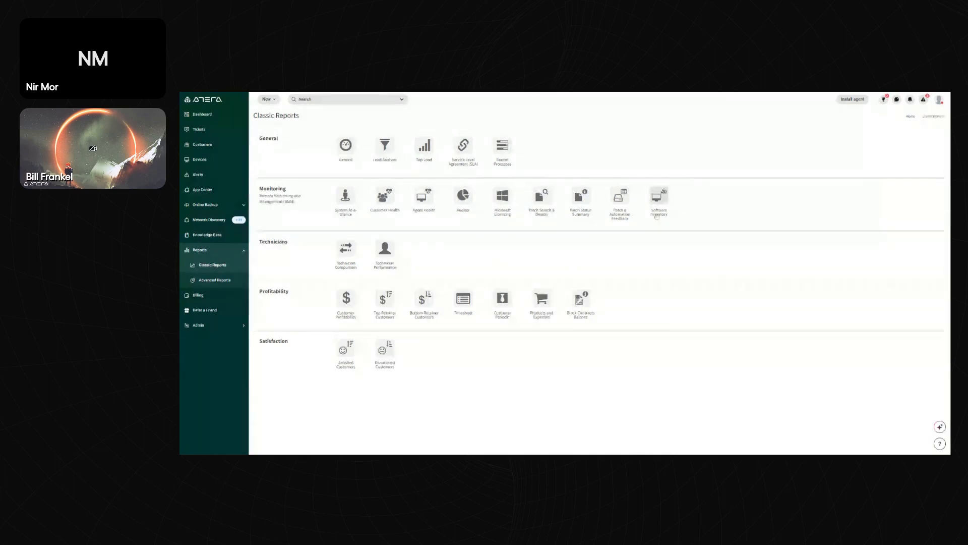
pyautogui.click(462, 200)
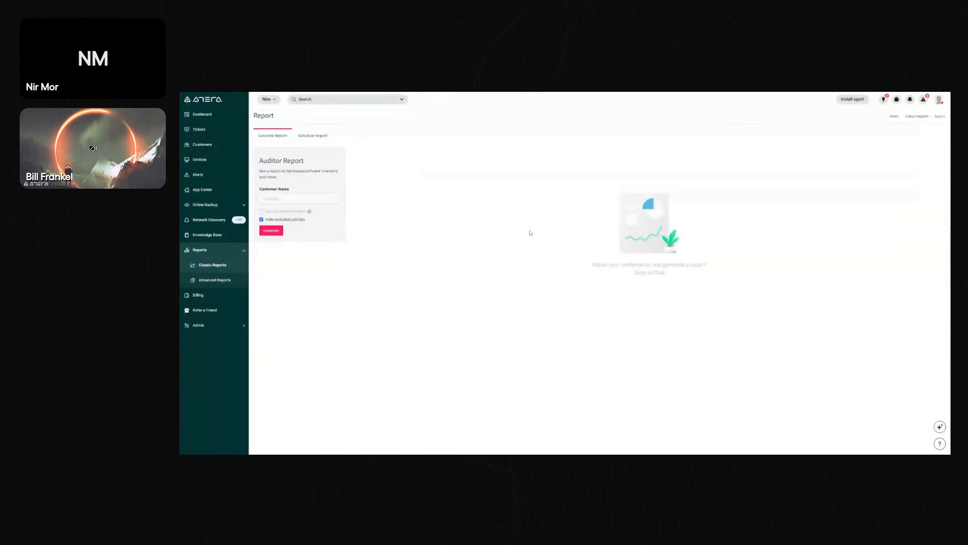
pyautogui.click(297, 198)
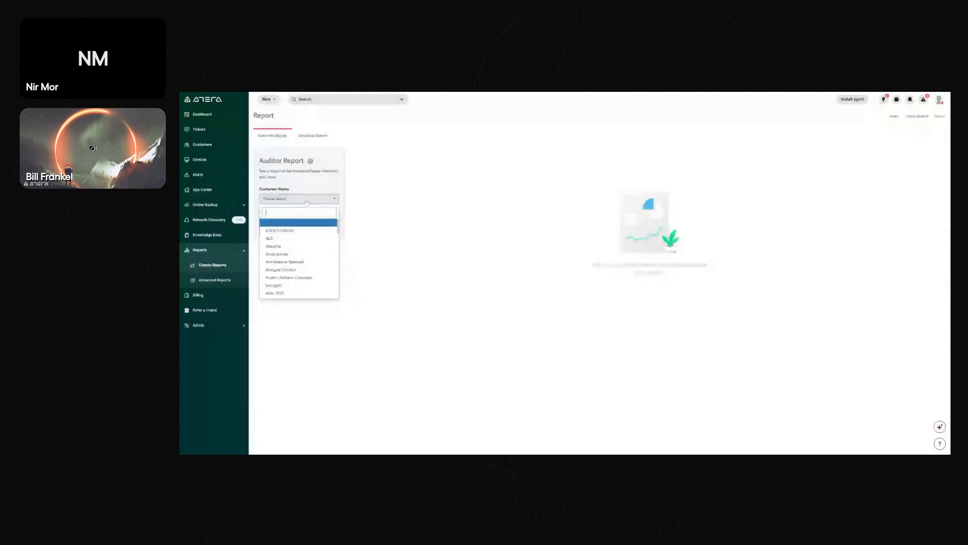
pyautogui.click(289, 238)
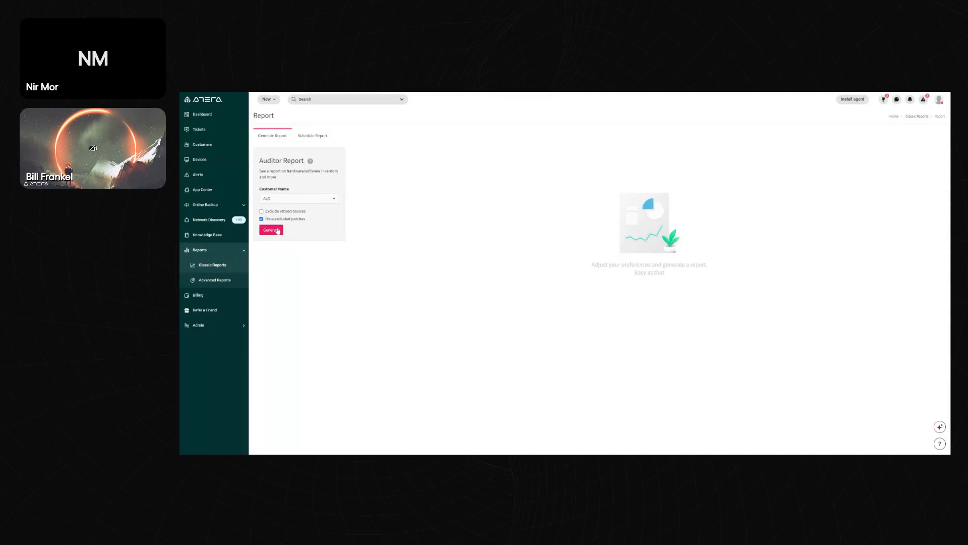
pyautogui.click(279, 230)
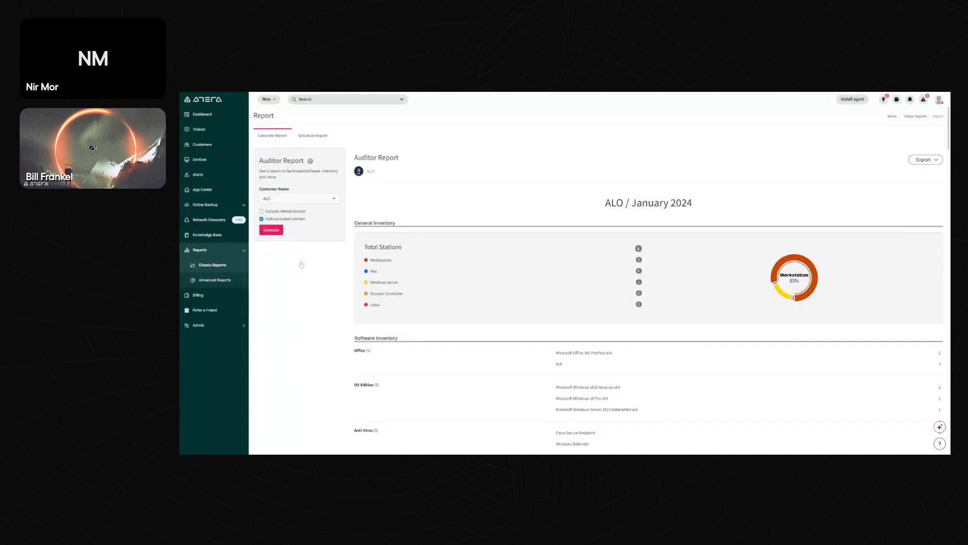
# Examine the software inventory, disk usage and workstation distribution sections of the Auditor Report
pyautogui.scroll(-5, 767, 337)
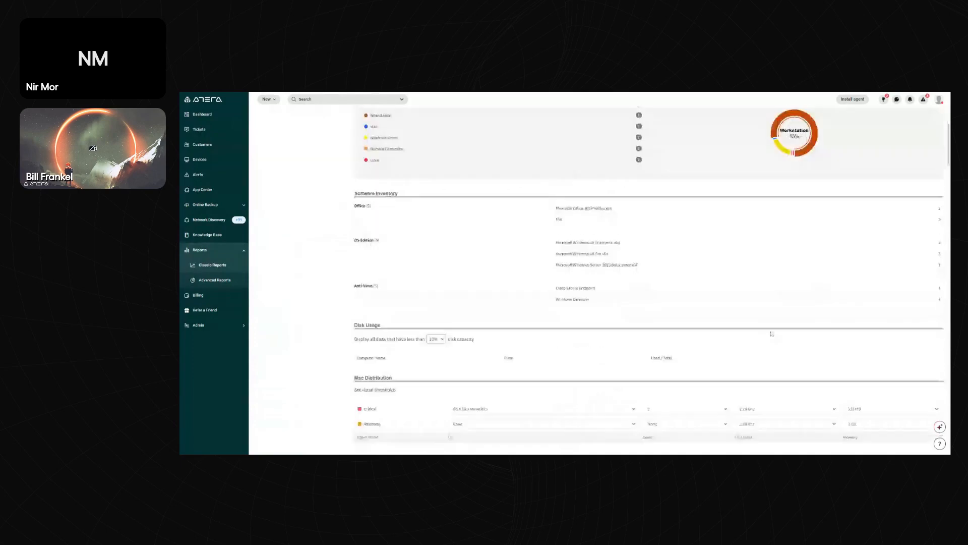
pyautogui.scroll(3, 800, 290)
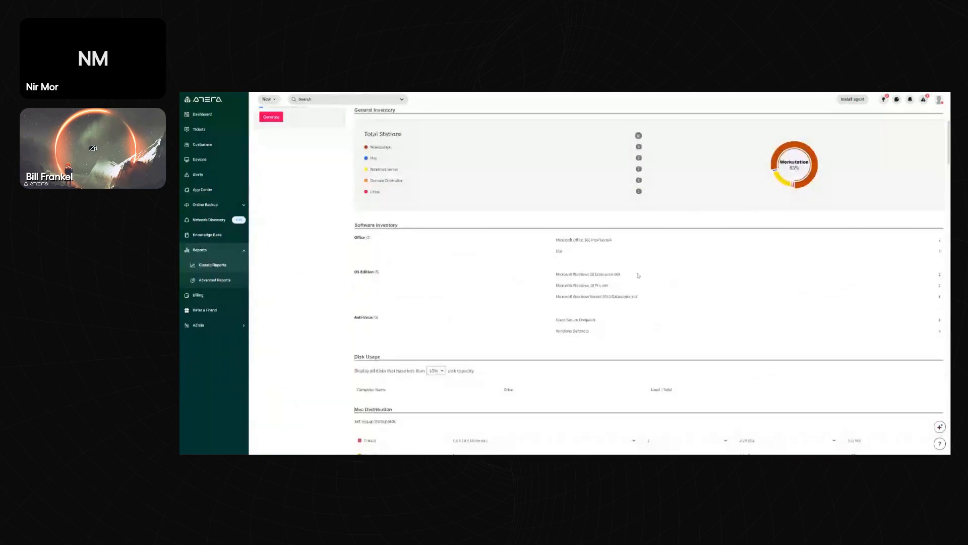
pyautogui.scroll(-3, 442, 229)
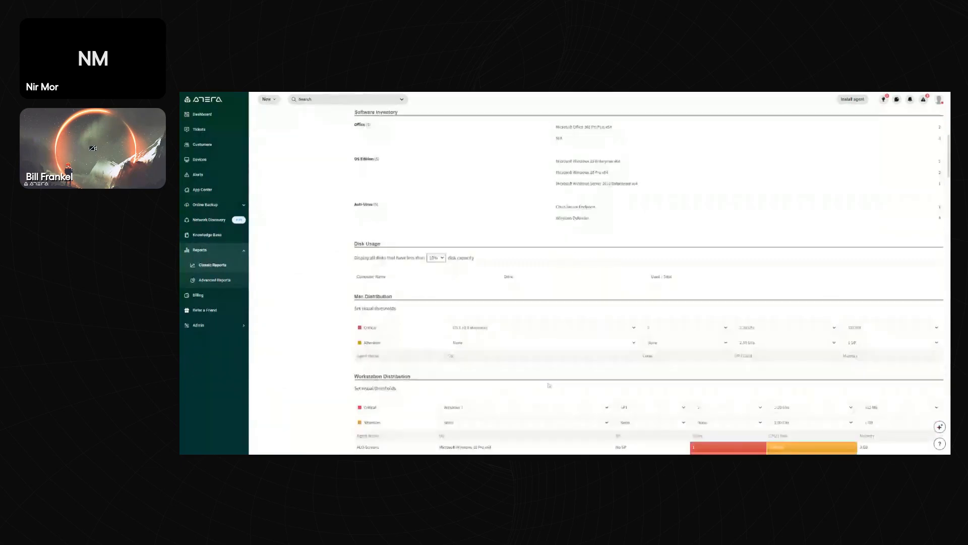
# Review the disk usage and Mac distribution sections of the Auditor Report and return to the classic reports
pyautogui.scroll(5, 567, 384)
pyautogui.scroll(-5, 567, 383)
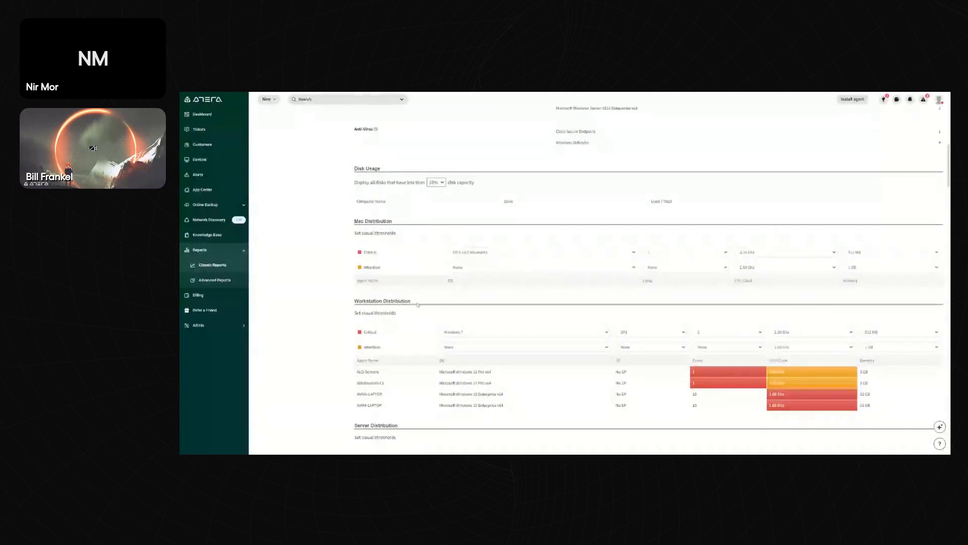
pyautogui.scroll(5, 568, 337)
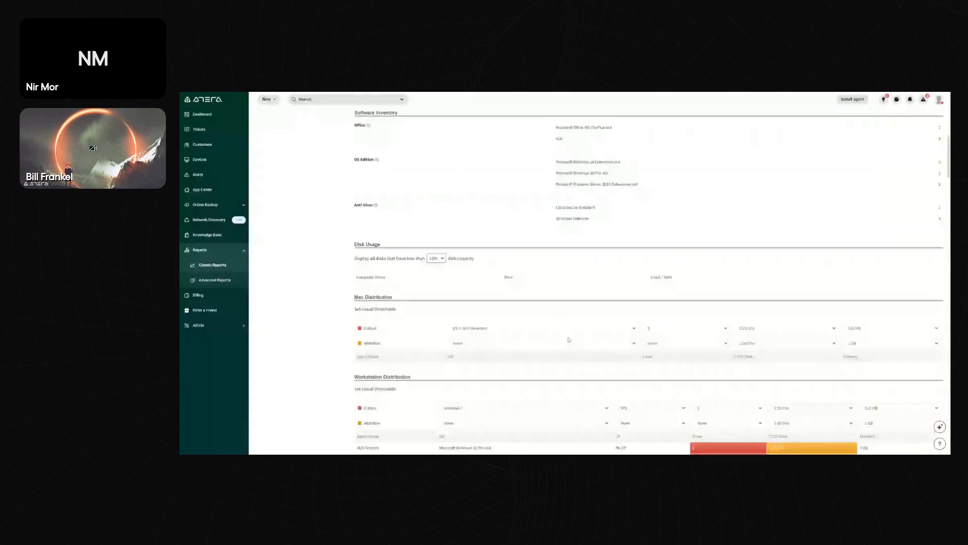
pyautogui.click(226, 266)
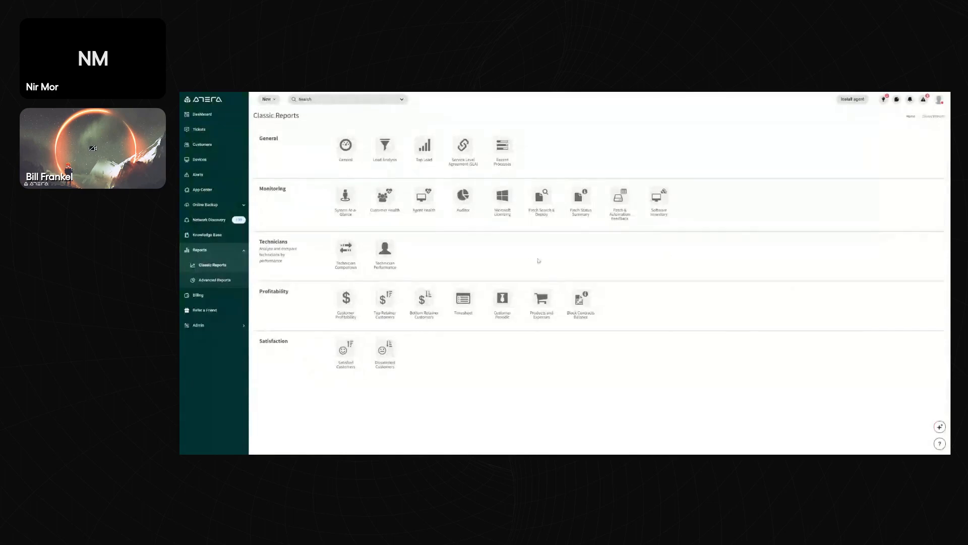
# Open the Patch Search & Deploy report and choose the customer ALO
pyautogui.click(540, 202)
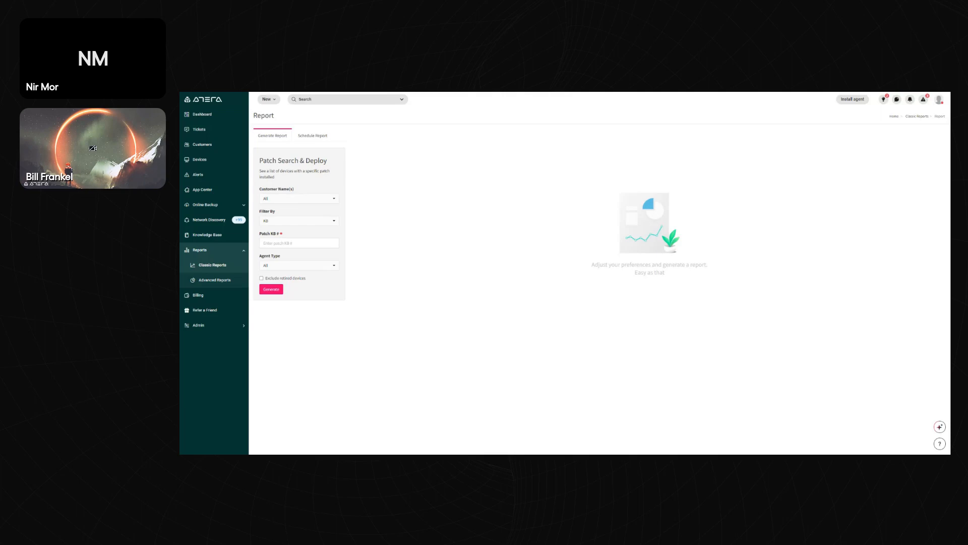
pyautogui.click(299, 198)
pyautogui.click(272, 241)
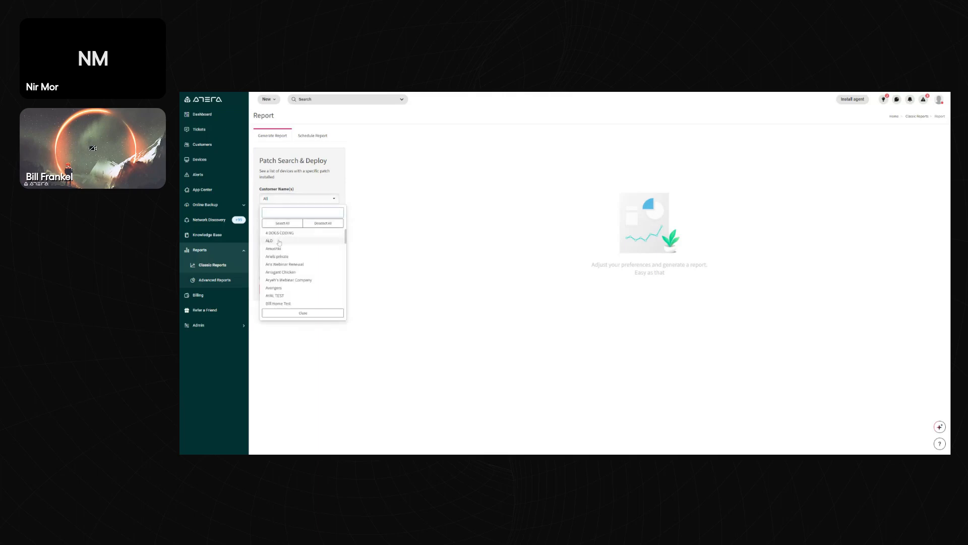
pyautogui.click(303, 312)
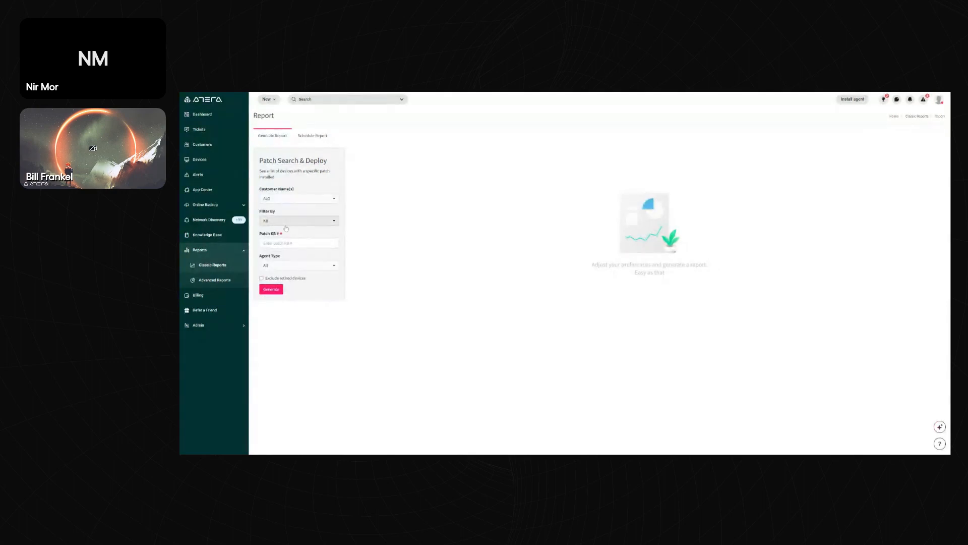
# Set the patch filter to All and generate the Patch Search & Deploy report
pyautogui.click(296, 243)
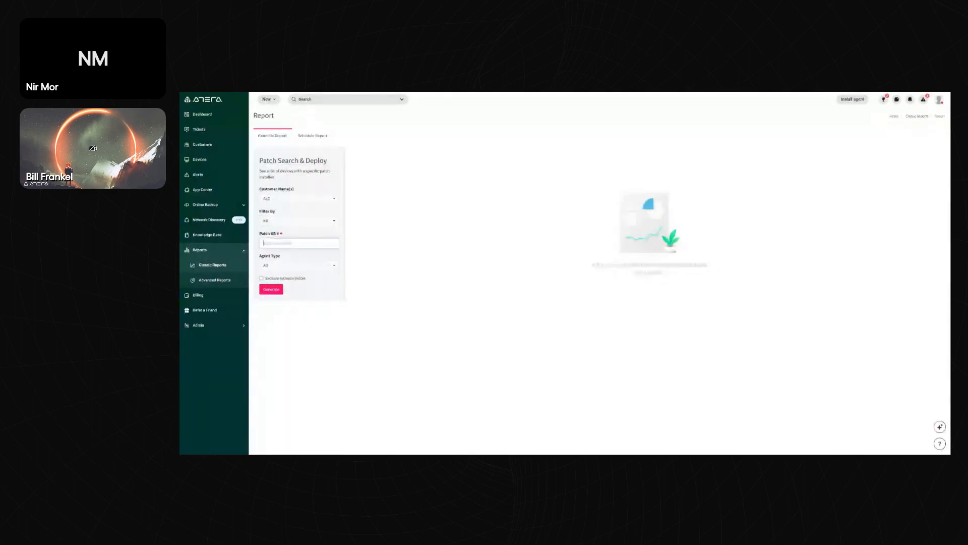
pyautogui.write('12')
pyautogui.click(287, 262)
pyautogui.click(289, 221)
pyautogui.click(273, 229)
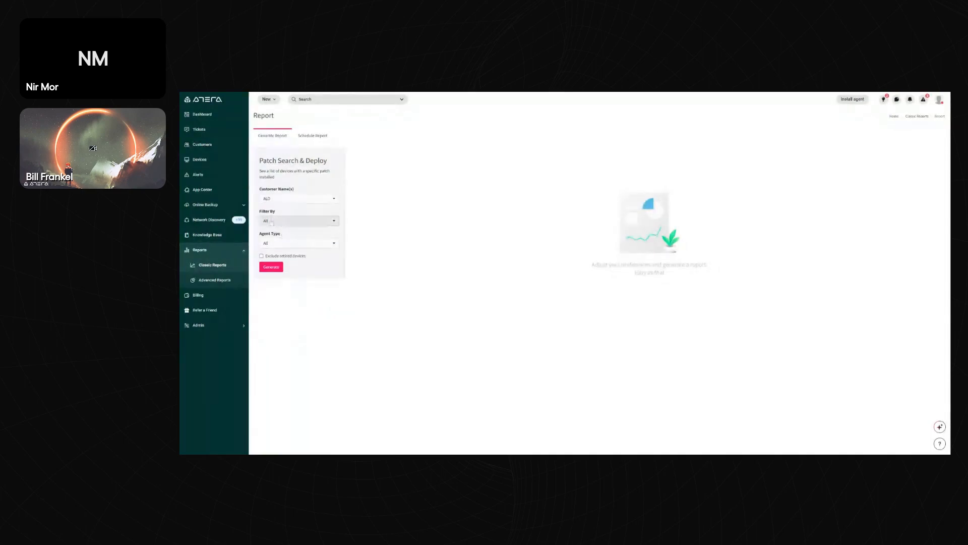
pyautogui.click(277, 265)
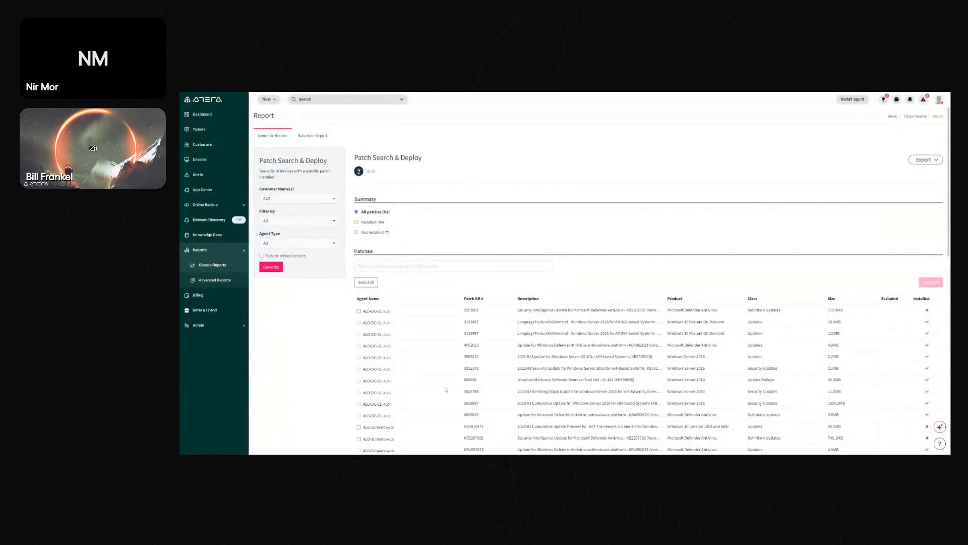
# List the installed and then the not installed patches, and select the first patch that is not installed
pyautogui.click(357, 222)
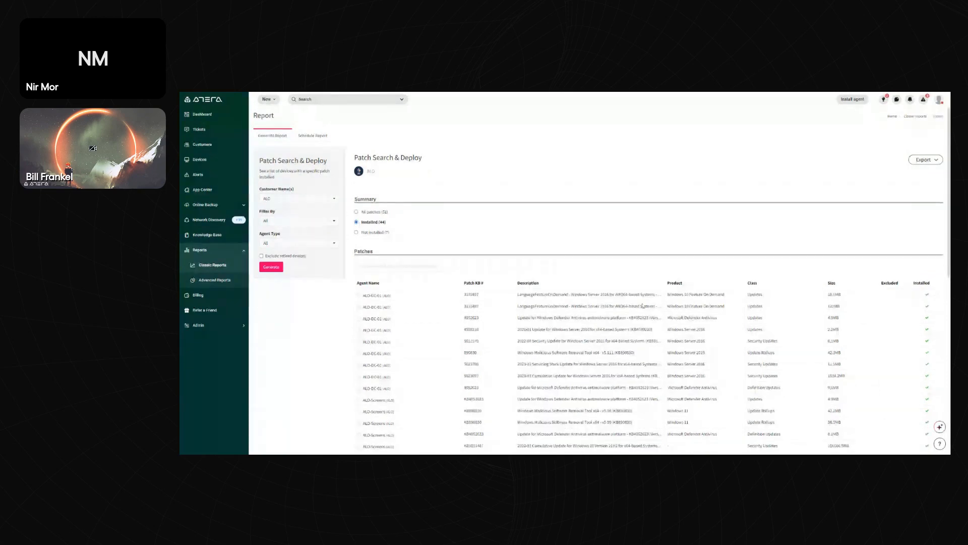
pyautogui.click(357, 232)
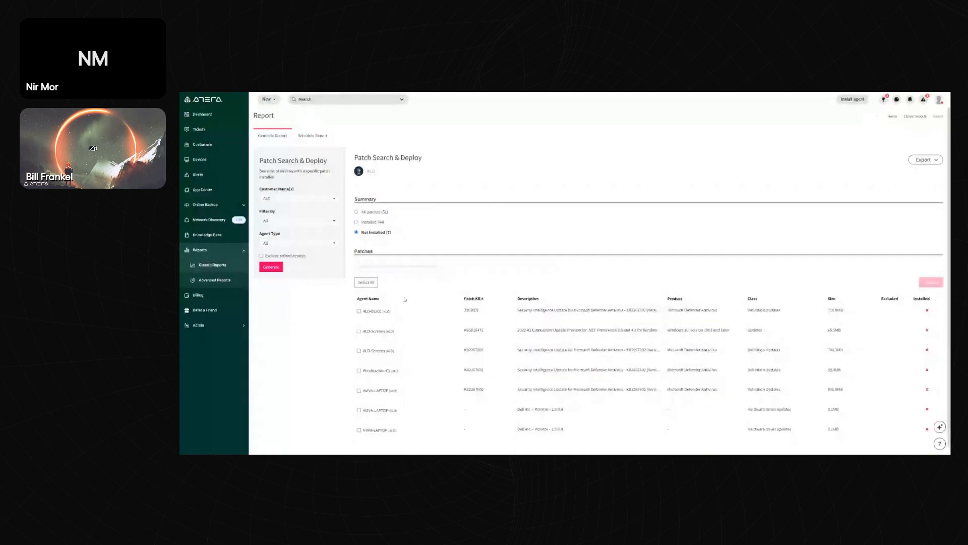
pyautogui.click(359, 311)
# Generate a Patch & Automation Feedback report for the customer ALO from the classic reports
pyautogui.click(213, 266)
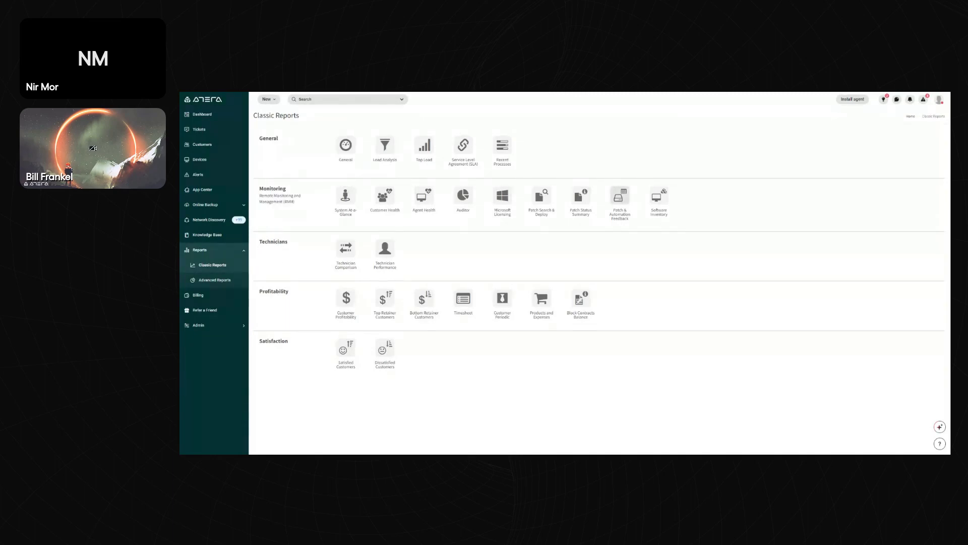
pyautogui.click(625, 199)
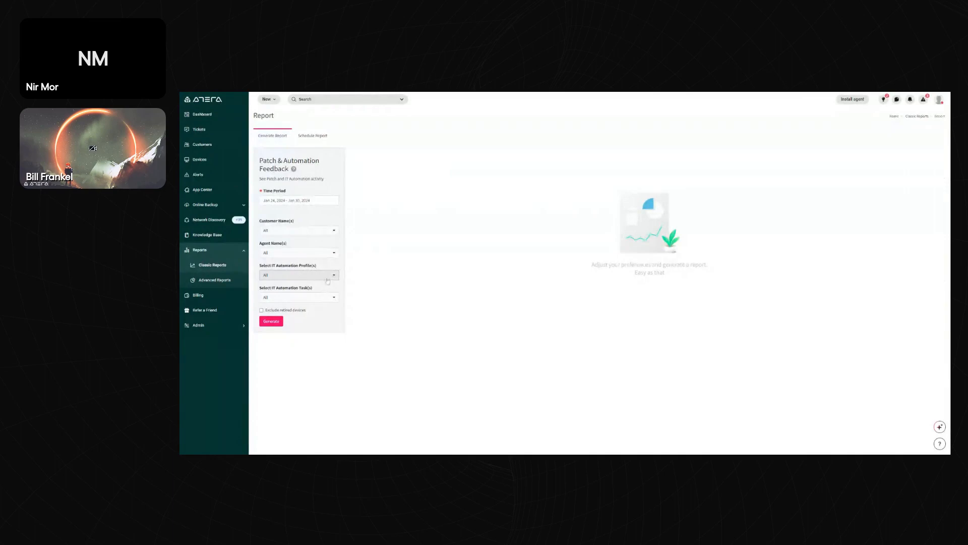
pyautogui.click(303, 256)
pyautogui.click(295, 231)
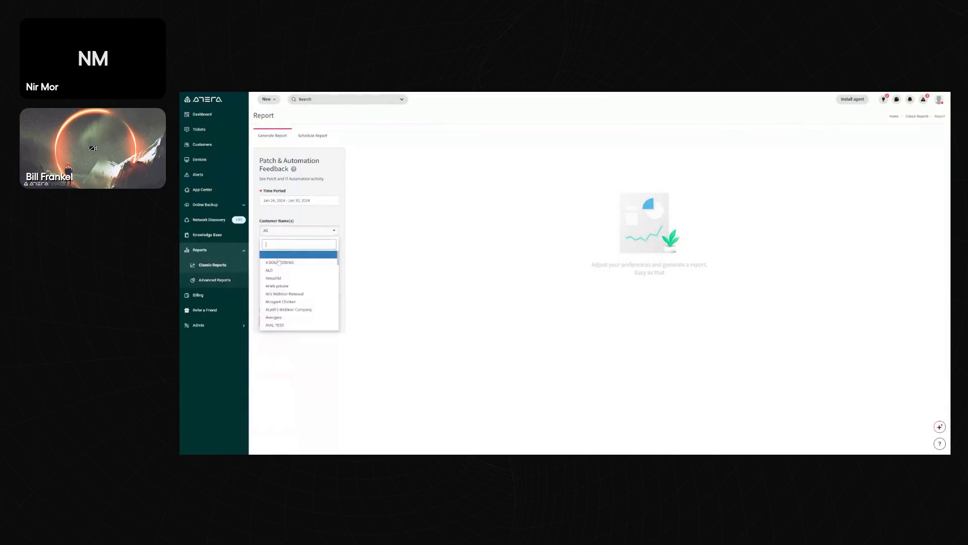
pyautogui.click(277, 271)
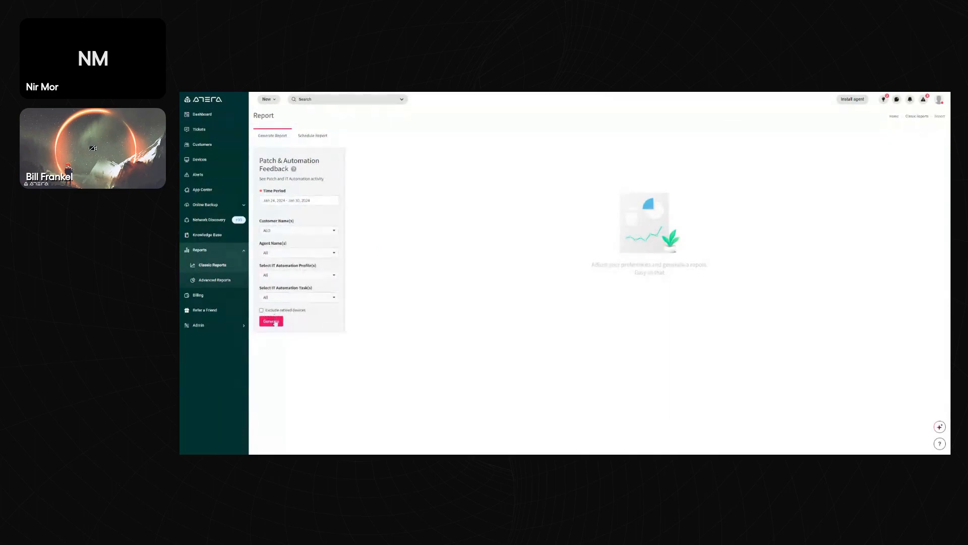
pyautogui.click(276, 322)
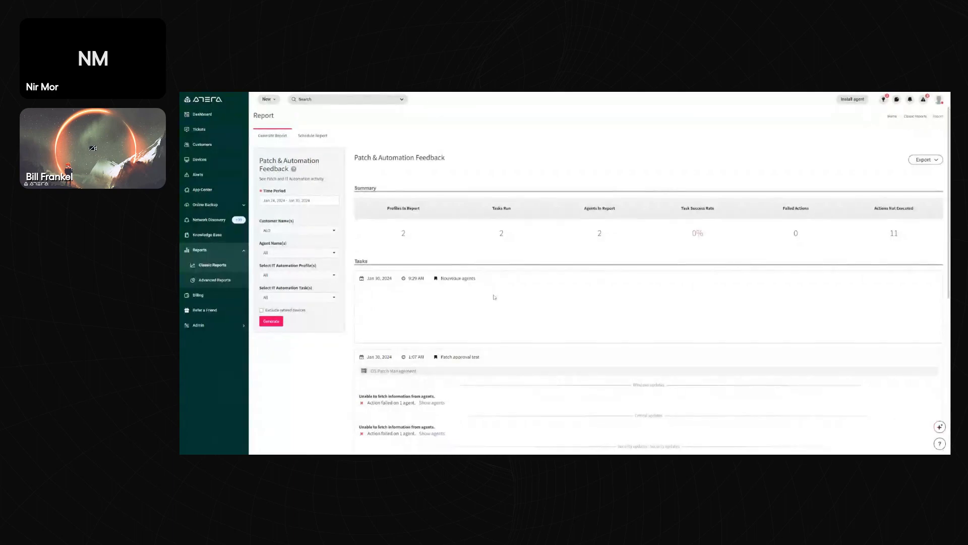
# Examine the summary and the OS patch management task results in the Patch & Automation Feedback report
pyautogui.scroll(-2, 546, 289)
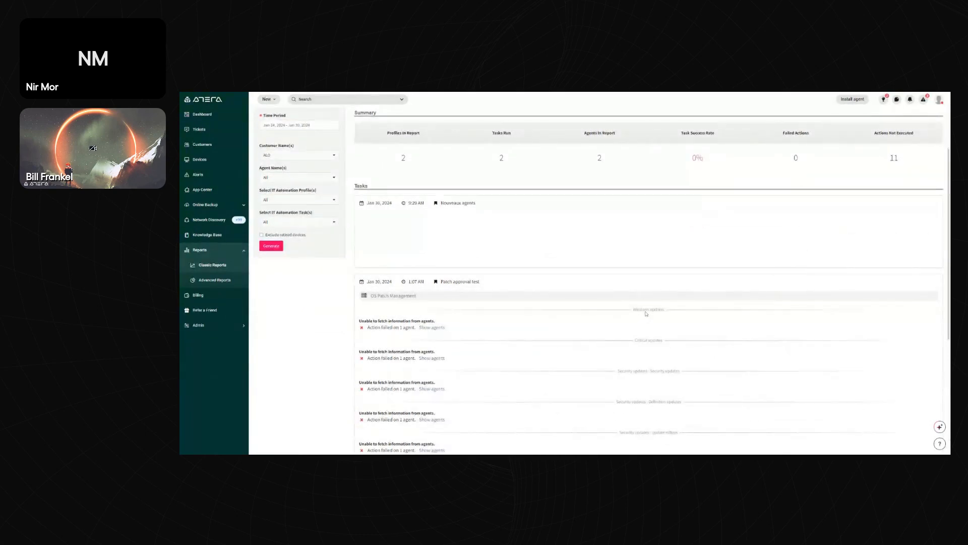
pyautogui.scroll(-5, 554, 303)
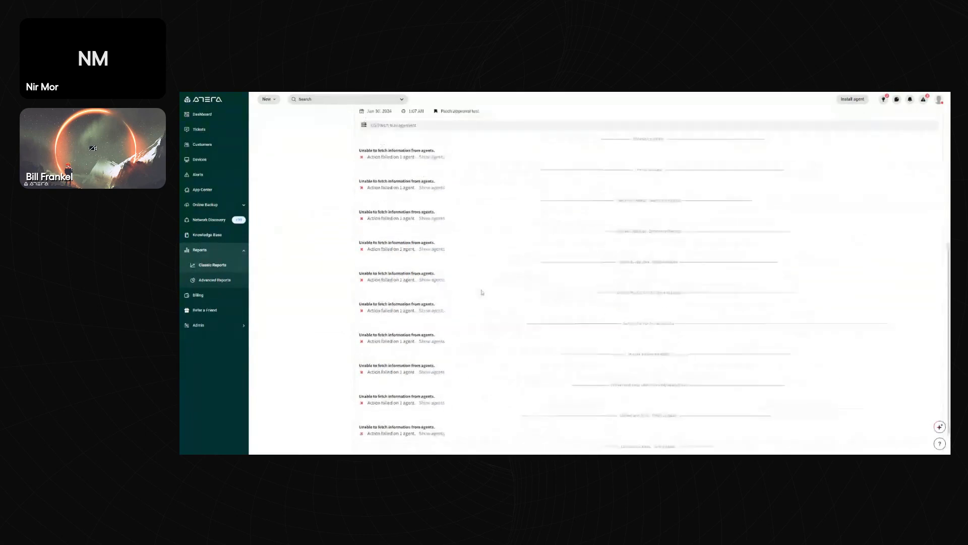
pyautogui.scroll(-1, 482, 292)
pyautogui.scroll(8, 482, 291)
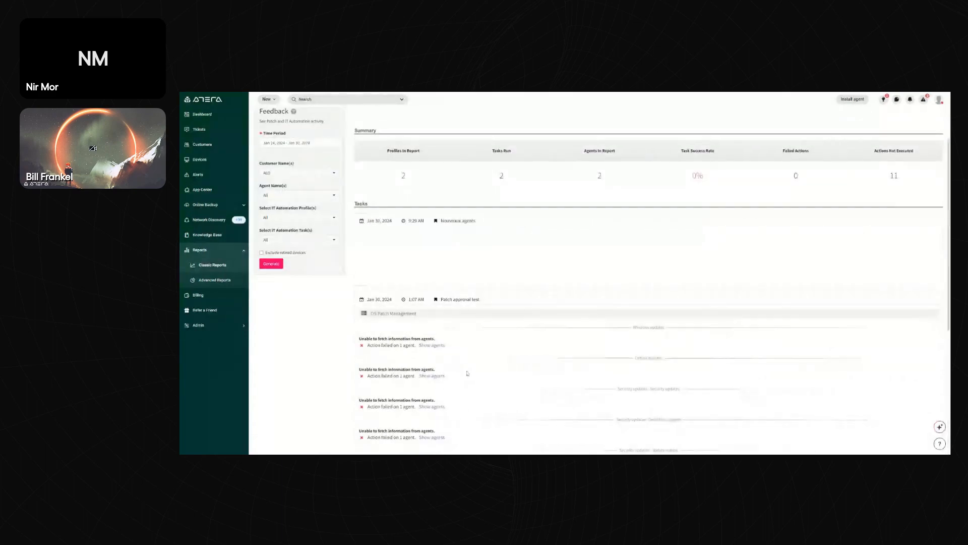
pyautogui.scroll(-4, 482, 291)
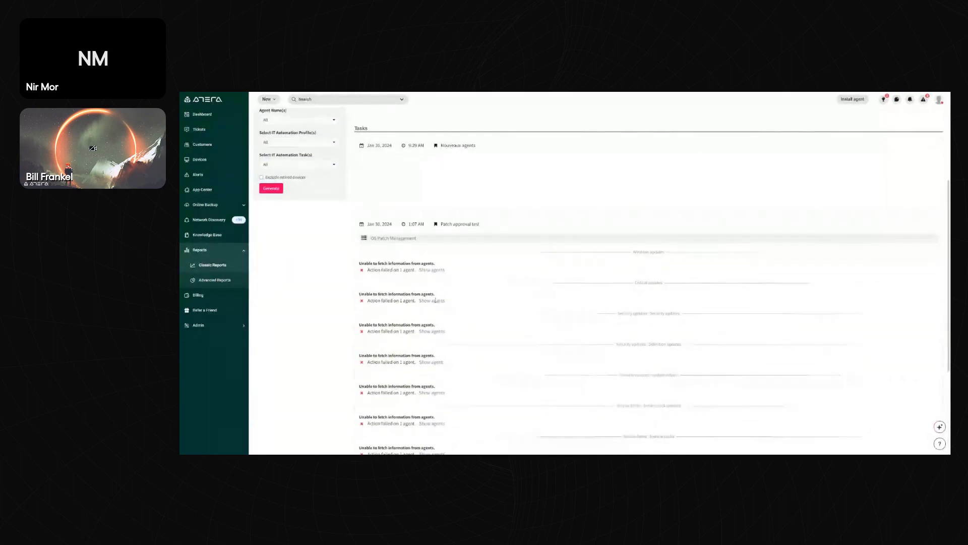
pyautogui.scroll(-3, 386, 182)
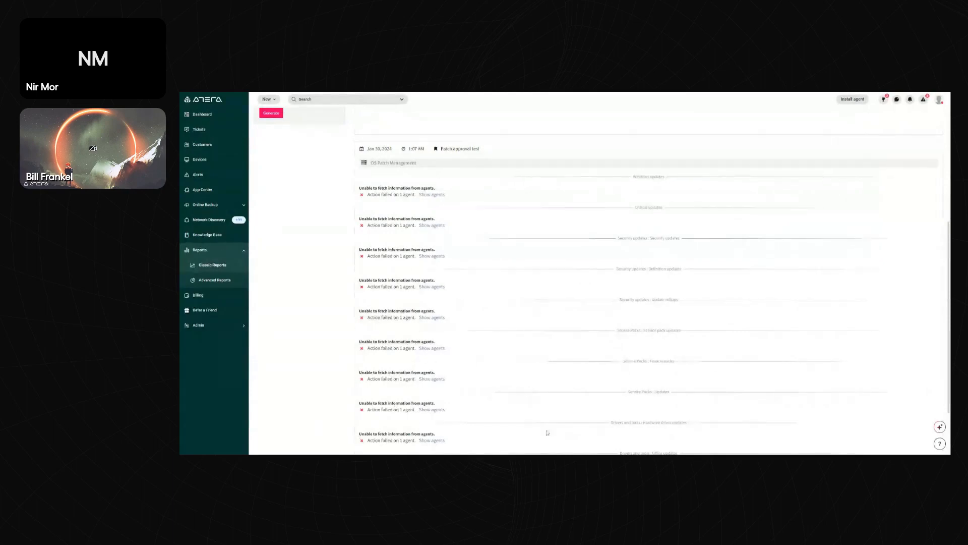
pyautogui.scroll(-3, 488, 419)
pyautogui.scroll(10, 488, 420)
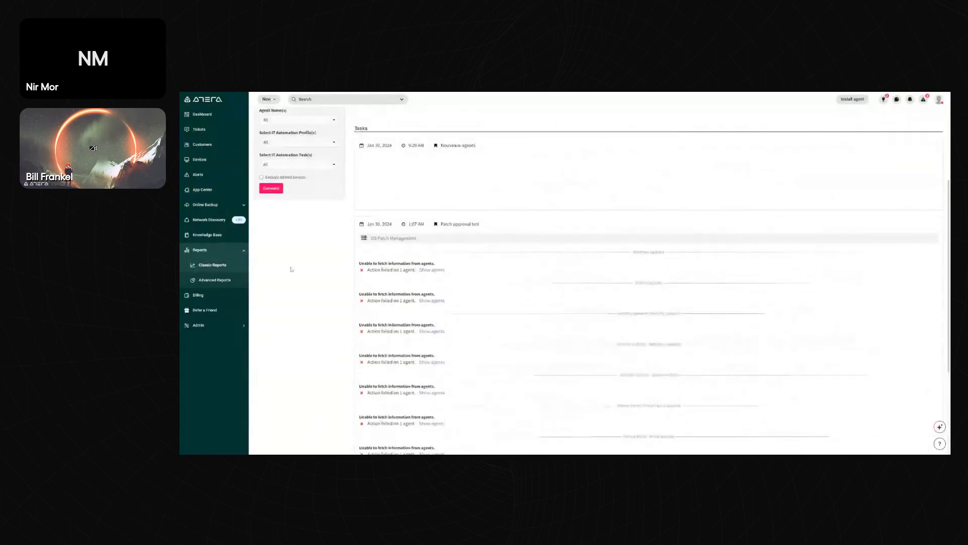
# Generate a Software Inventory report for the customer ALO from the classic reports
pyautogui.click(221, 265)
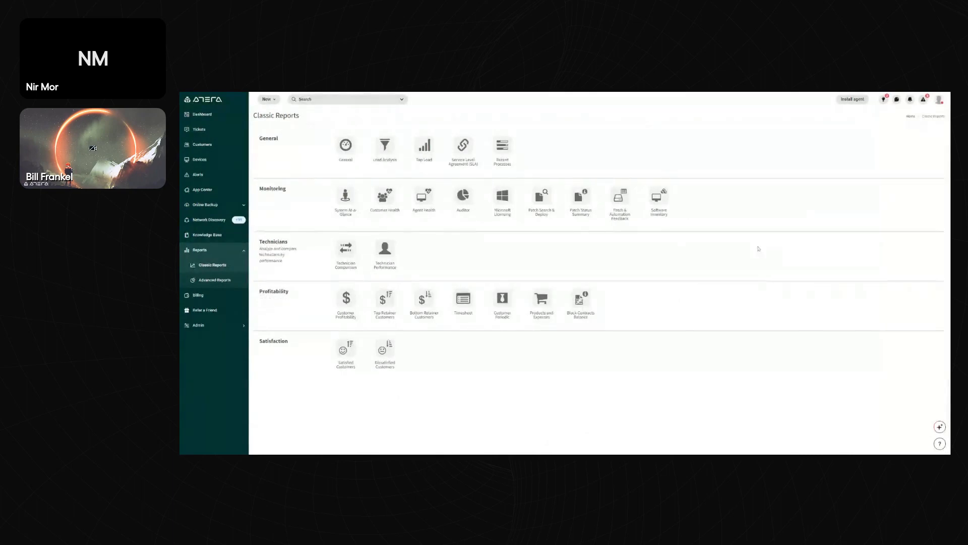
pyautogui.click(659, 202)
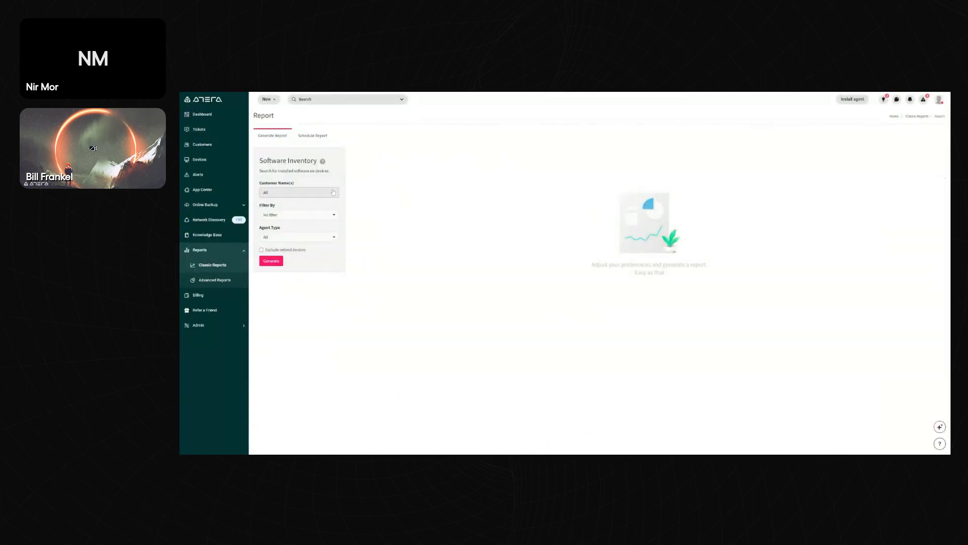
pyautogui.click(332, 193)
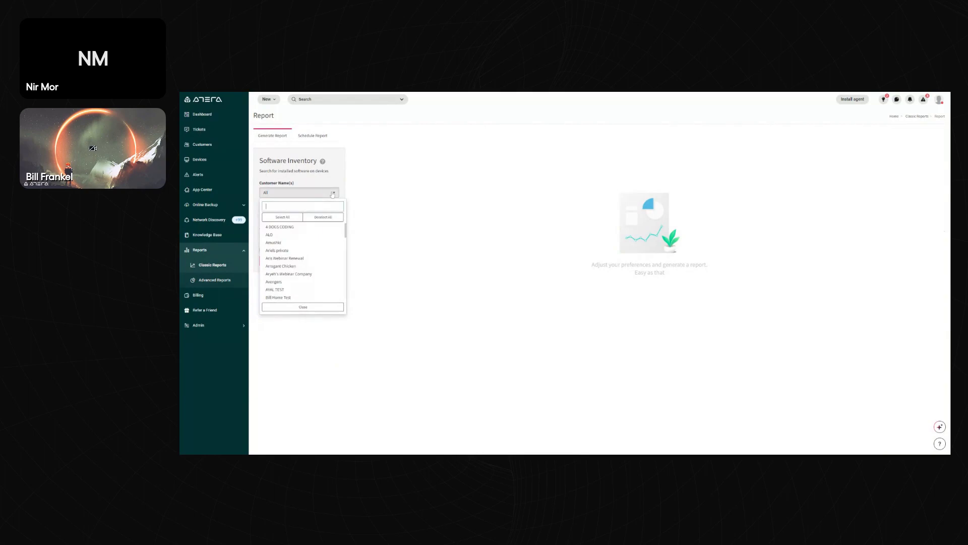
pyautogui.click(282, 235)
pyautogui.click(380, 250)
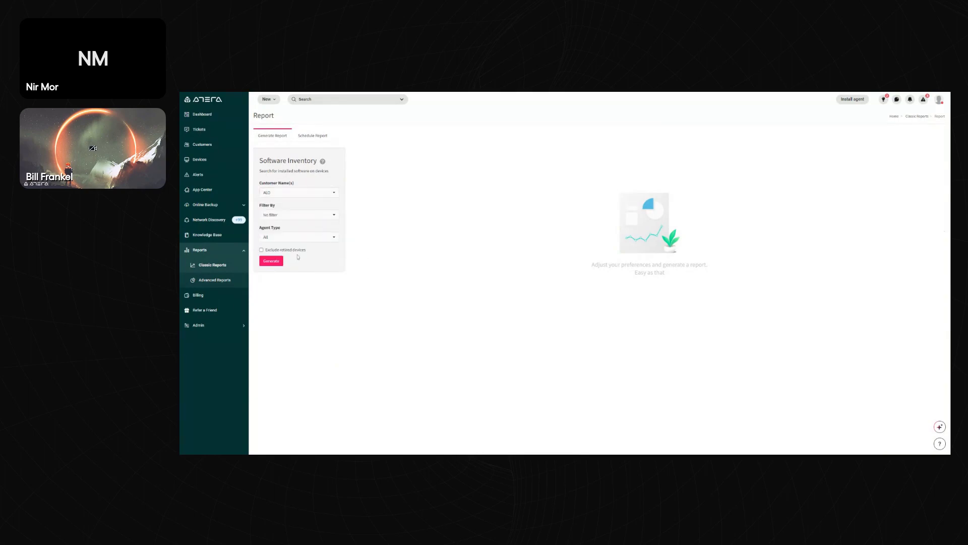
pyautogui.click(279, 266)
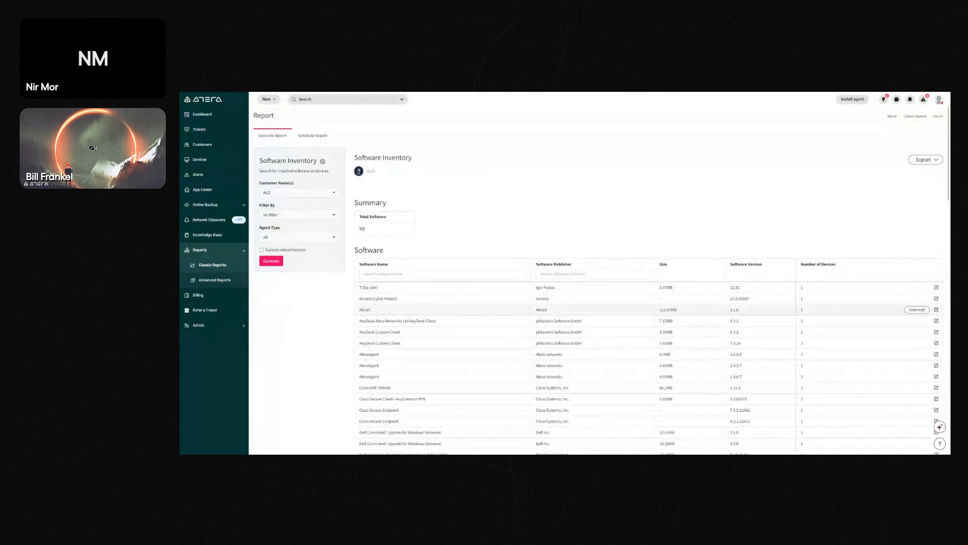
# View the devices that have the last listed AteraAgent version installed and close the device list
pyautogui.scroll(-1, 409, 316)
pyautogui.scroll(-1, 409, 317)
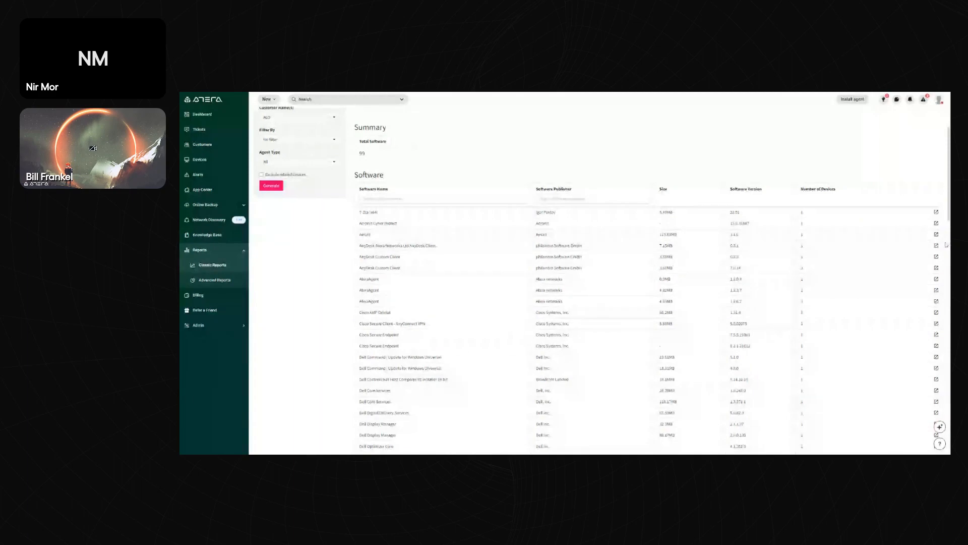
pyautogui.click(936, 301)
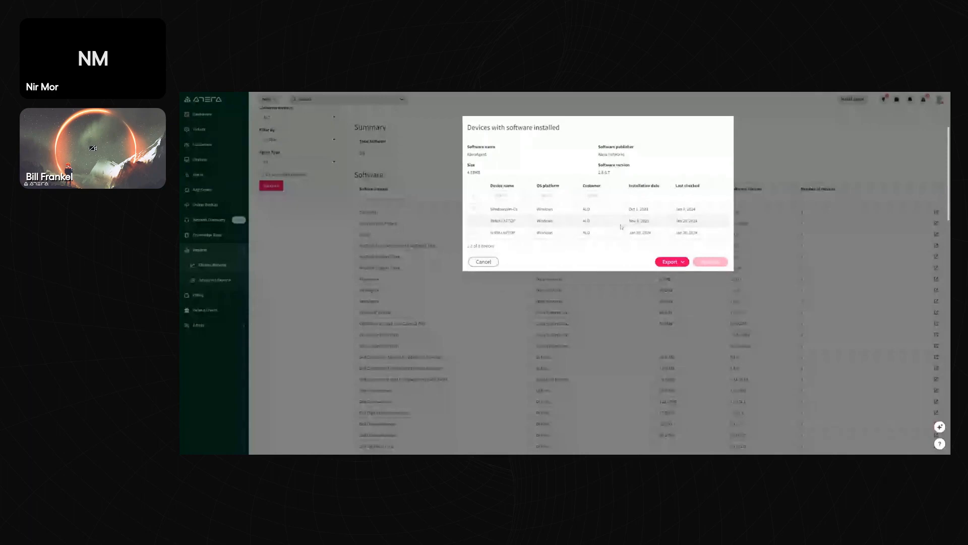
pyautogui.click(485, 262)
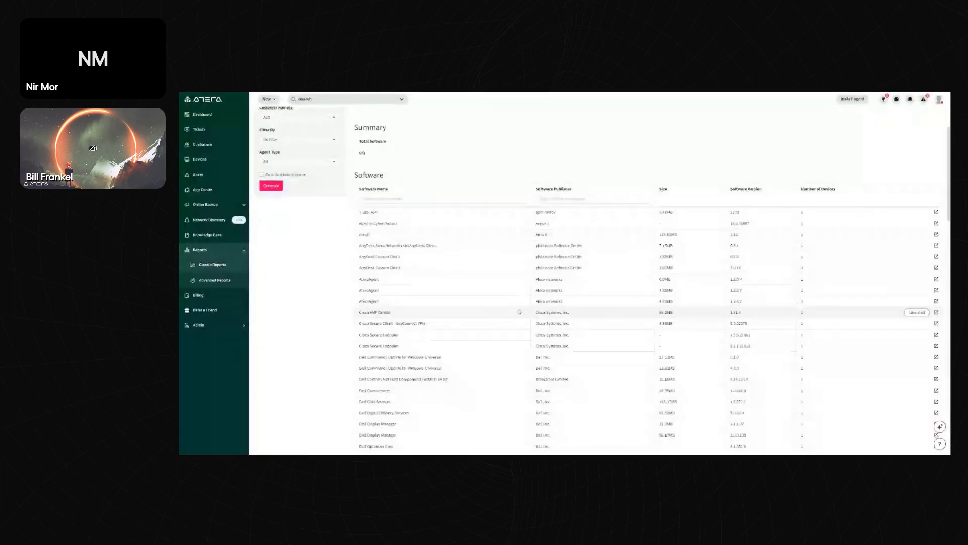
# Check the devices for the Aircall entry and browse the rest of the software inventory
pyautogui.click(936, 235)
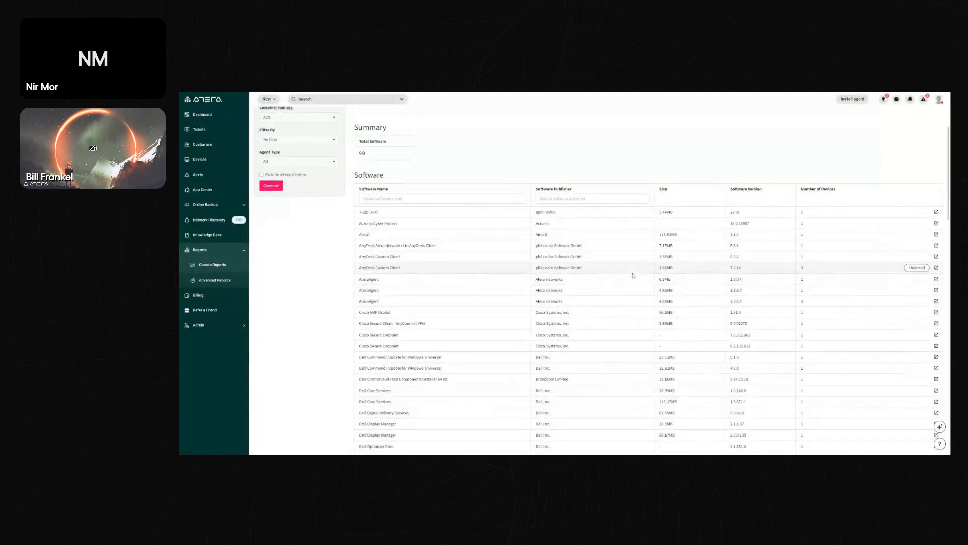
pyautogui.scroll(1, 486, 314)
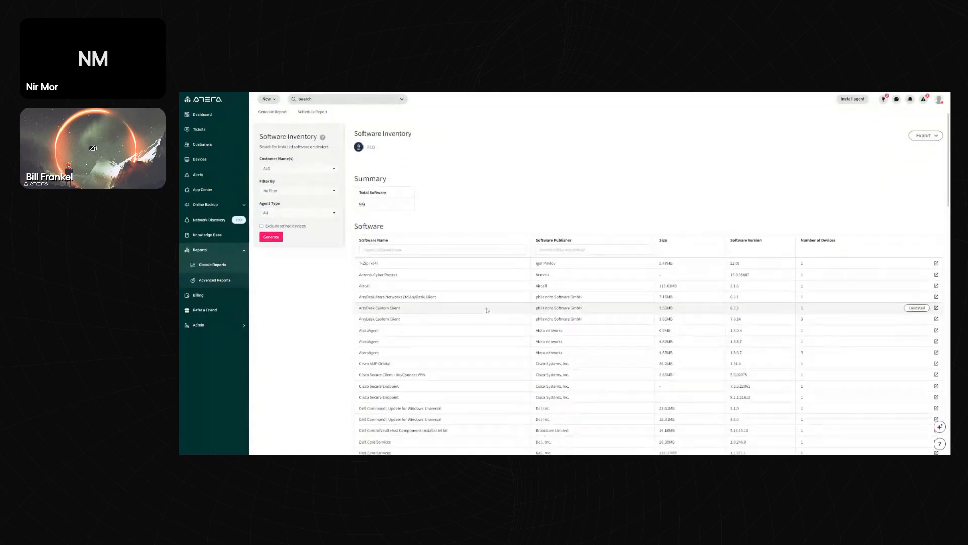
pyautogui.scroll(-2, 486, 314)
pyautogui.scroll(-4, 487, 309)
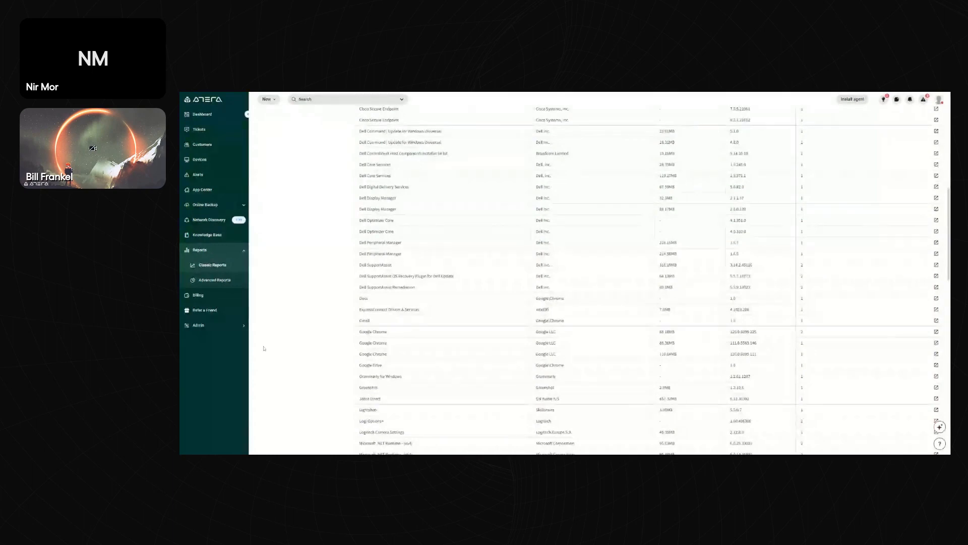
# Open the favorite Hardware Inventory dashboard in the advanced reports and look through its device counts and charts
pyautogui.click(216, 281)
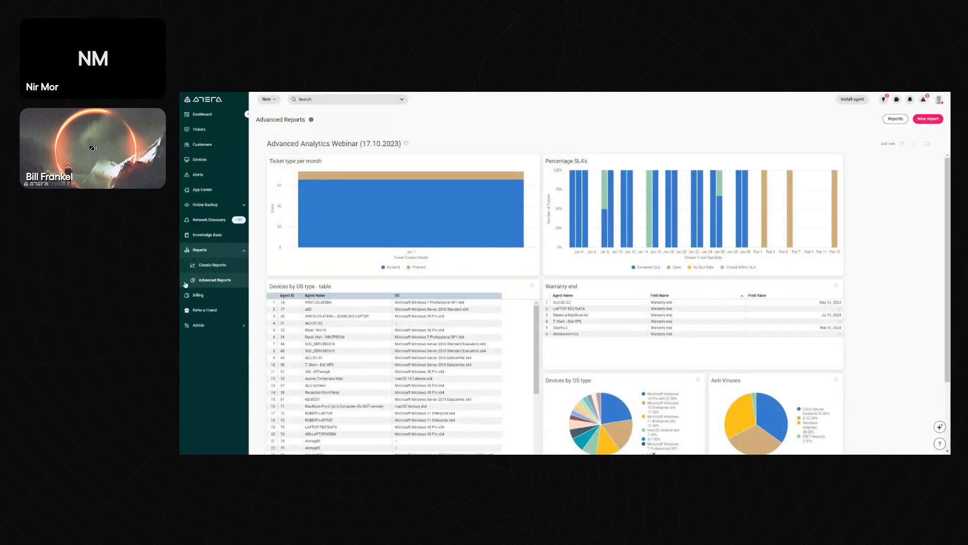
pyautogui.click(920, 148)
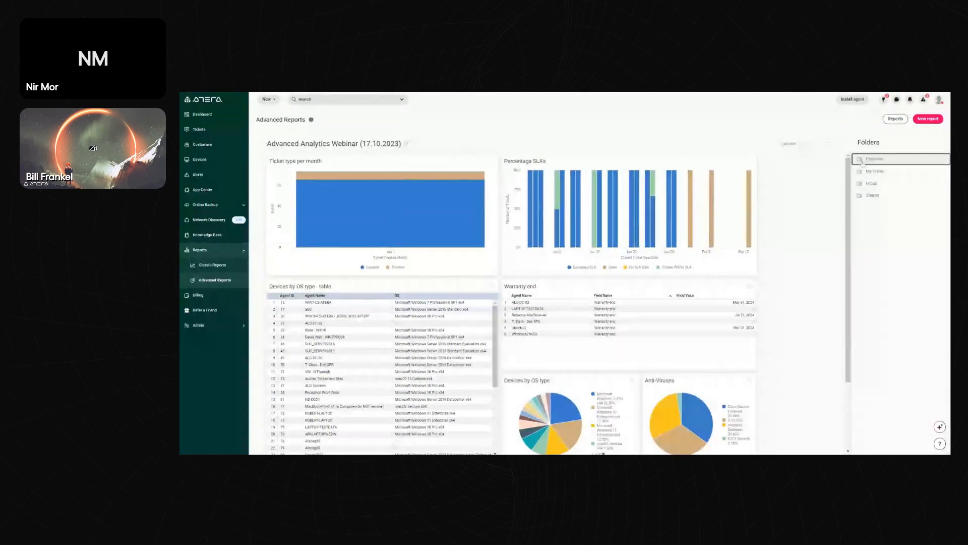
pyautogui.click(862, 160)
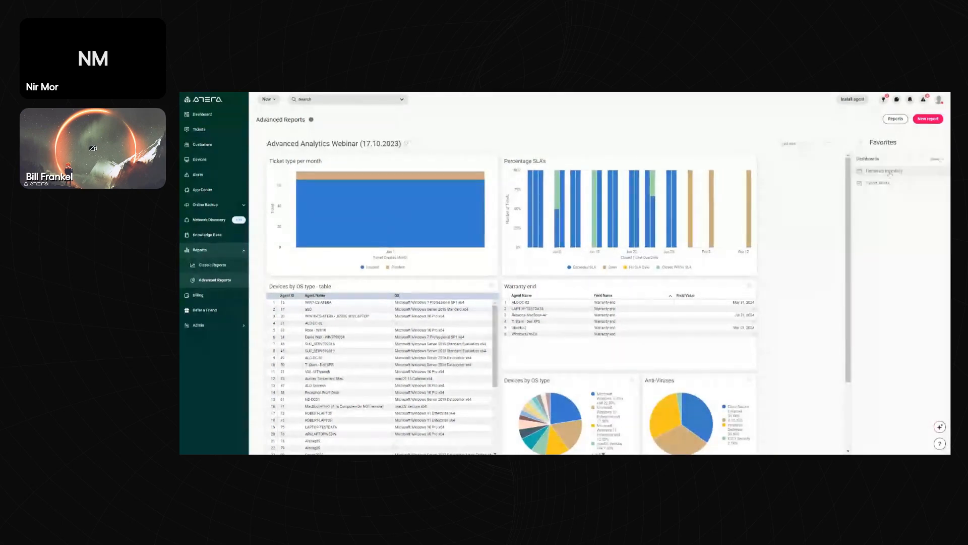
pyautogui.click(888, 171)
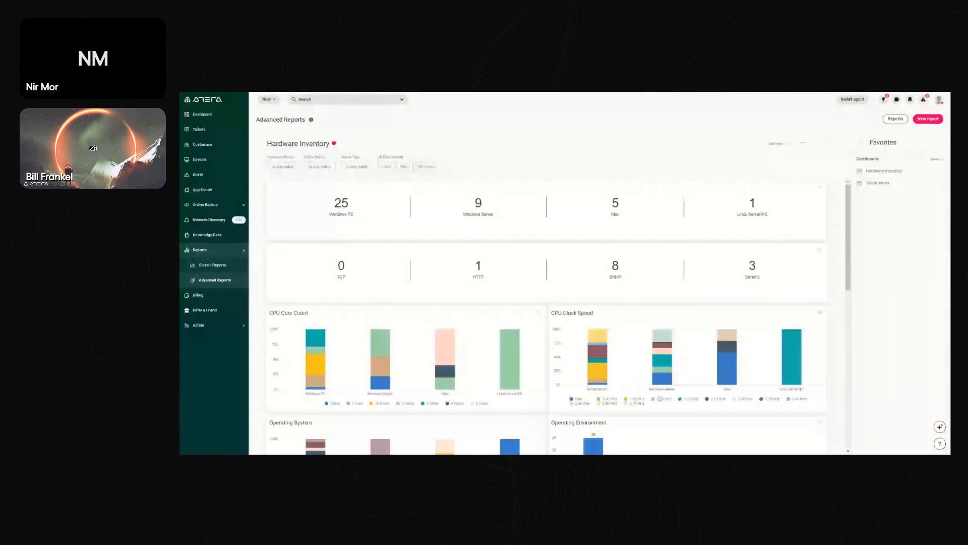
pyautogui.scroll(-4, 660, 398)
pyautogui.scroll(4, 661, 398)
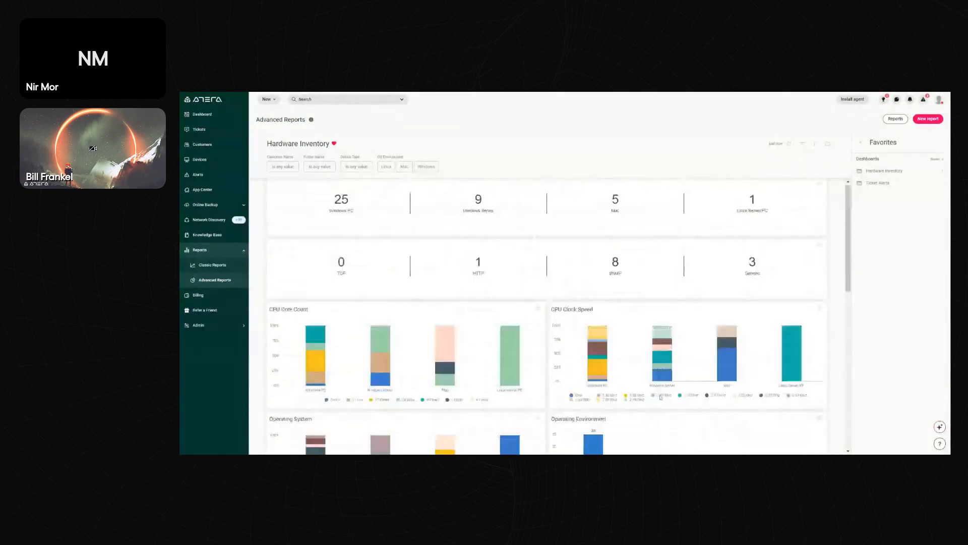
# Create a new advanced report built on the Agents dataset
pyautogui.click(931, 120)
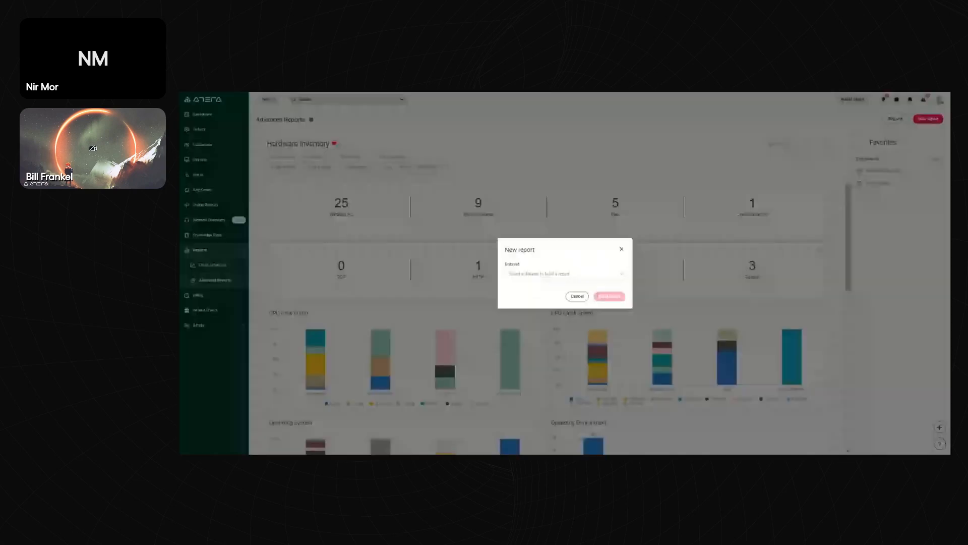
pyautogui.click(524, 274)
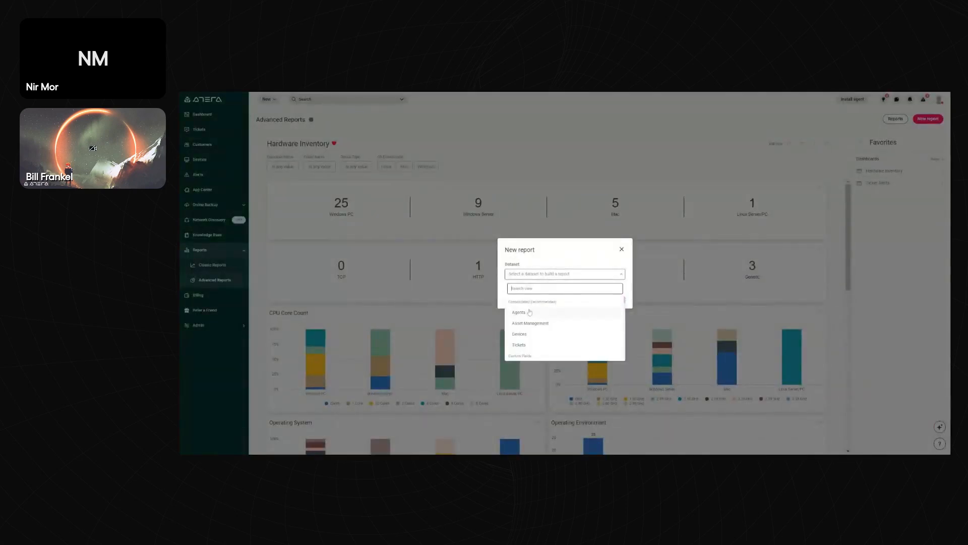
pyautogui.click(528, 313)
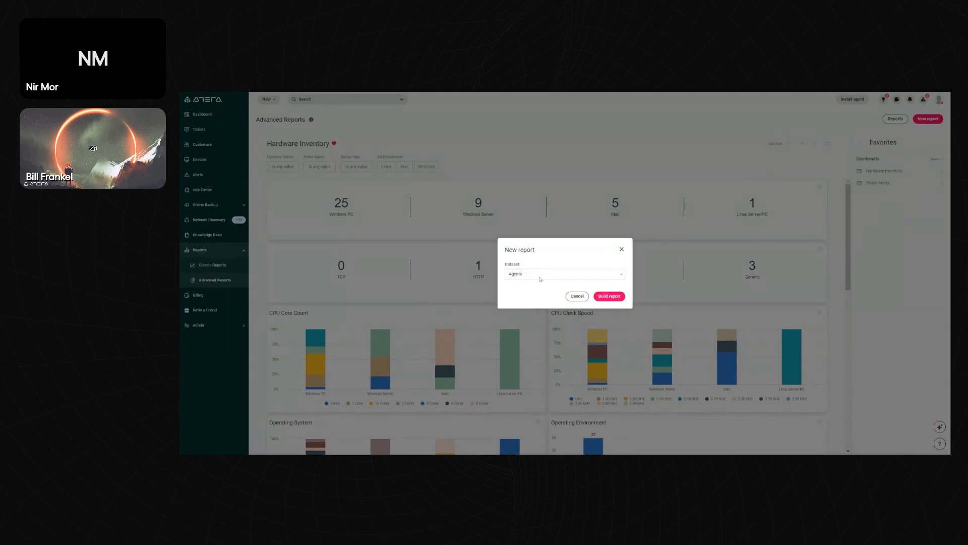
pyautogui.click(603, 296)
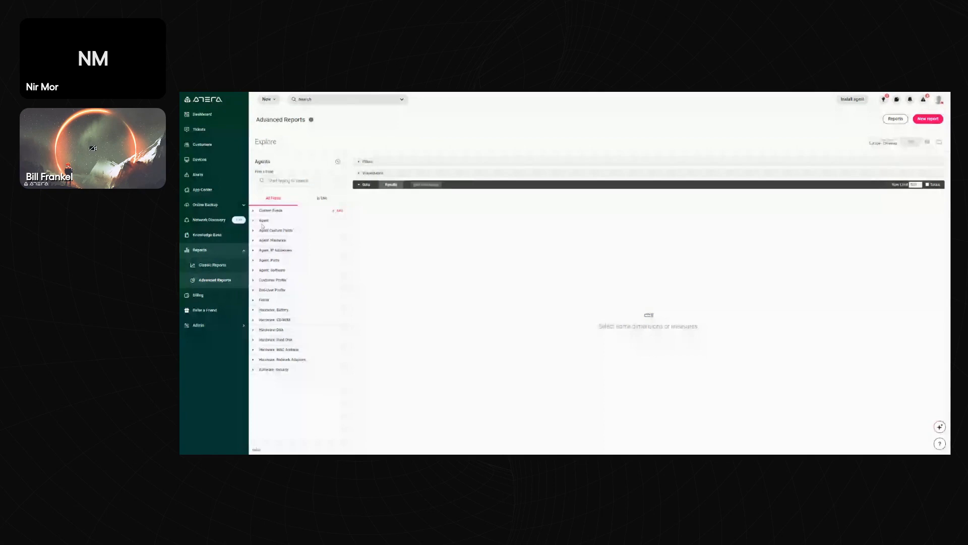
# Add the Agent Hardware fields Memory, Model, Motherboard and Serial Number to the report
pyautogui.click(262, 222)
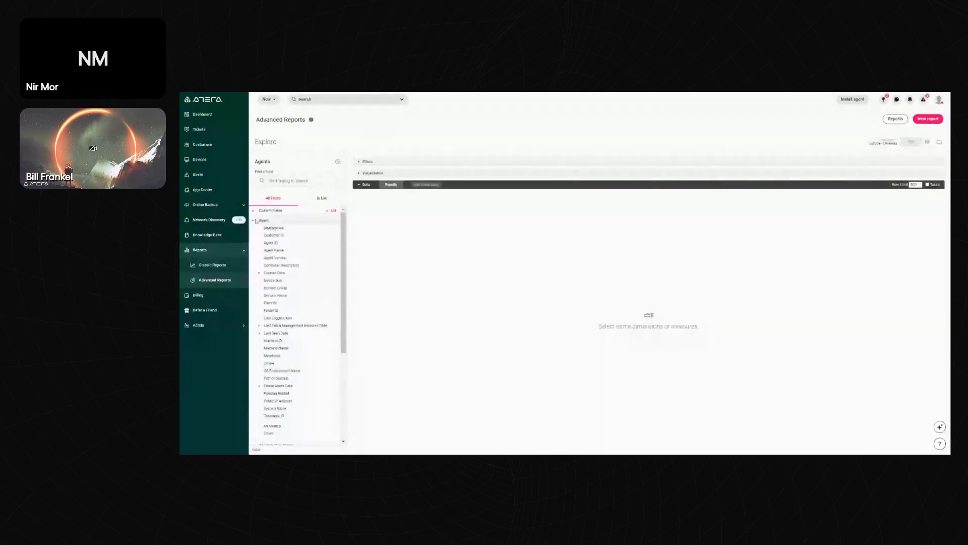
pyautogui.click(253, 221)
pyautogui.click(254, 241)
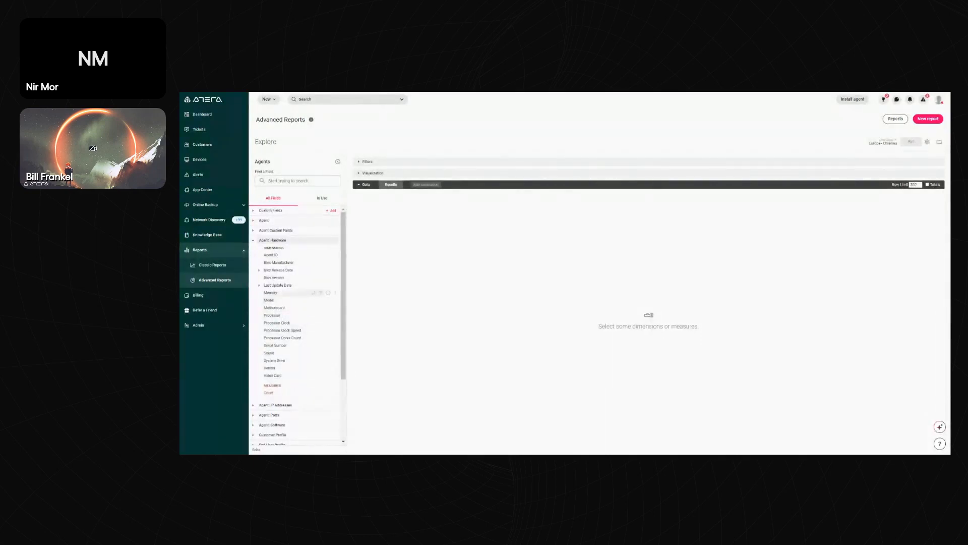
pyautogui.click(271, 300)
pyautogui.click(274, 308)
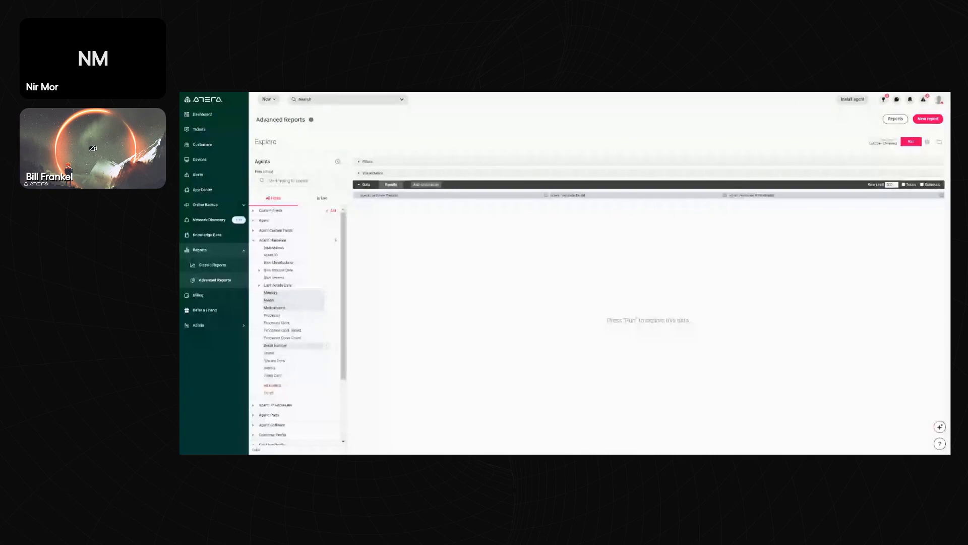
pyautogui.click(283, 346)
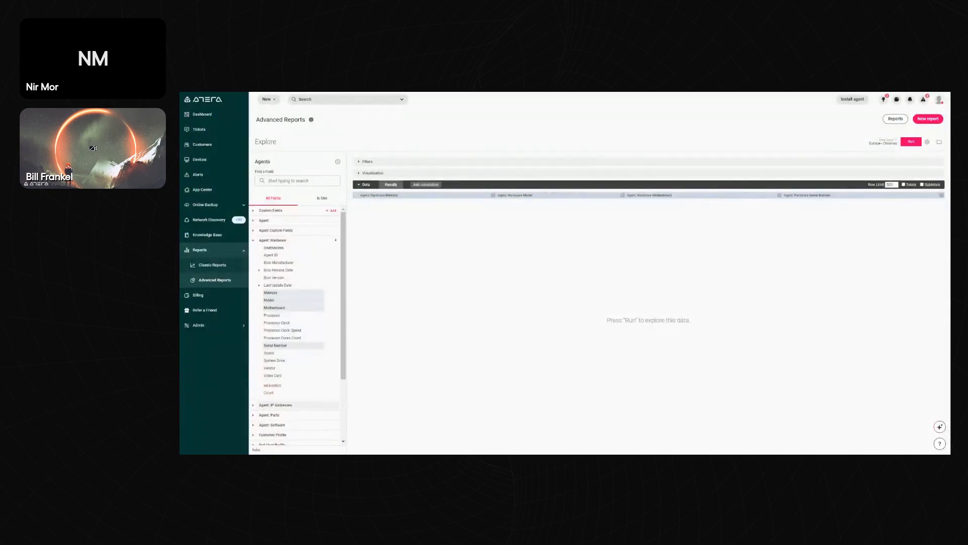
# Add the Hardware Battery fields Agent ID and Cycle Count to the report and run it
pyautogui.scroll(-3, 287, 402)
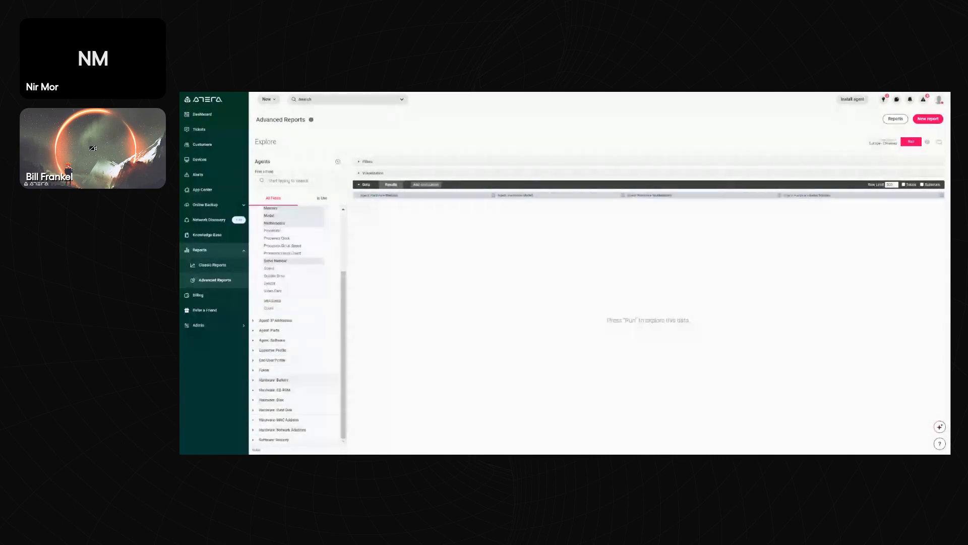
pyautogui.click(257, 381)
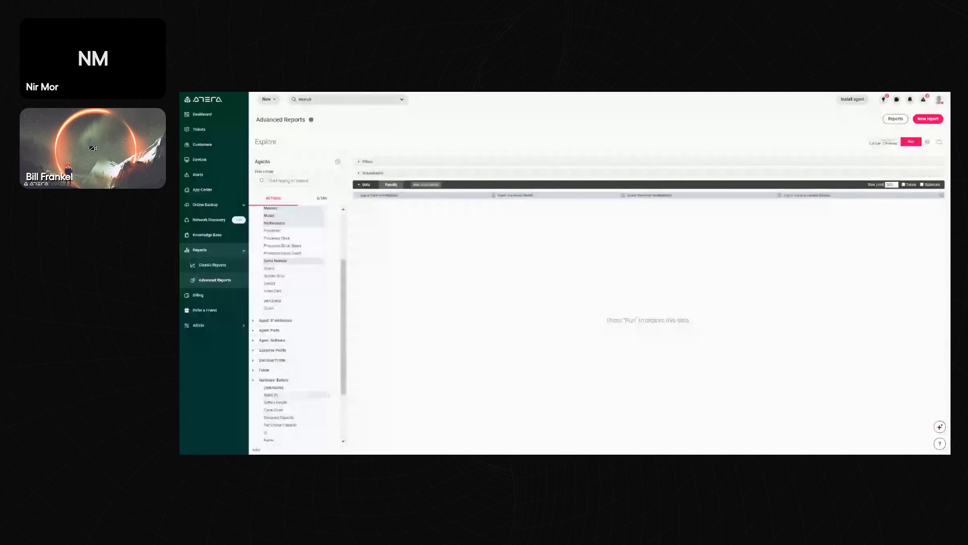
pyautogui.click(271, 394)
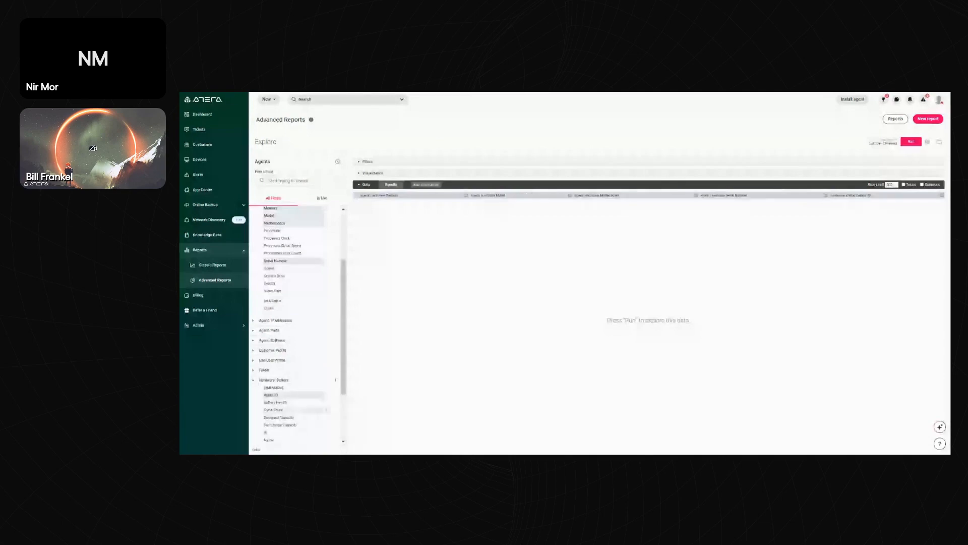
pyautogui.click(326, 409)
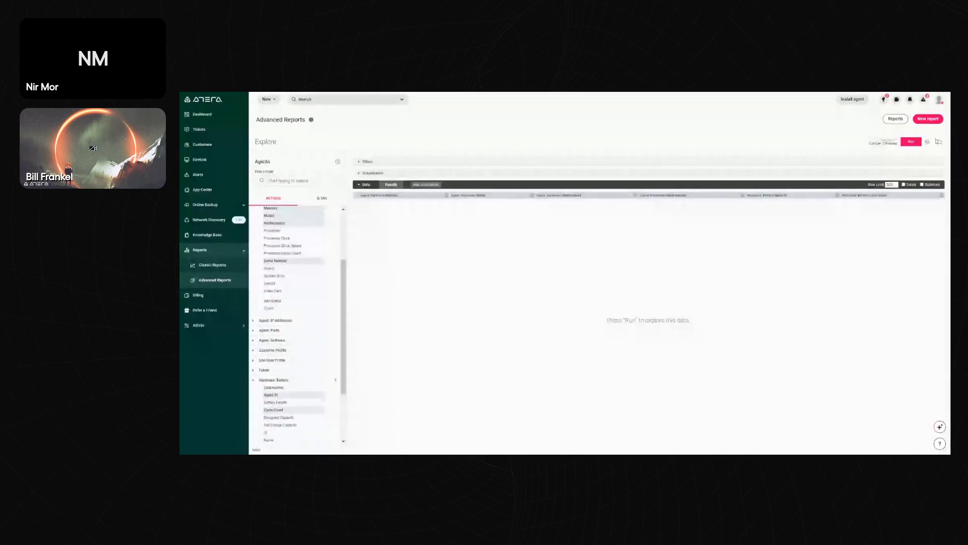
pyautogui.click(911, 142)
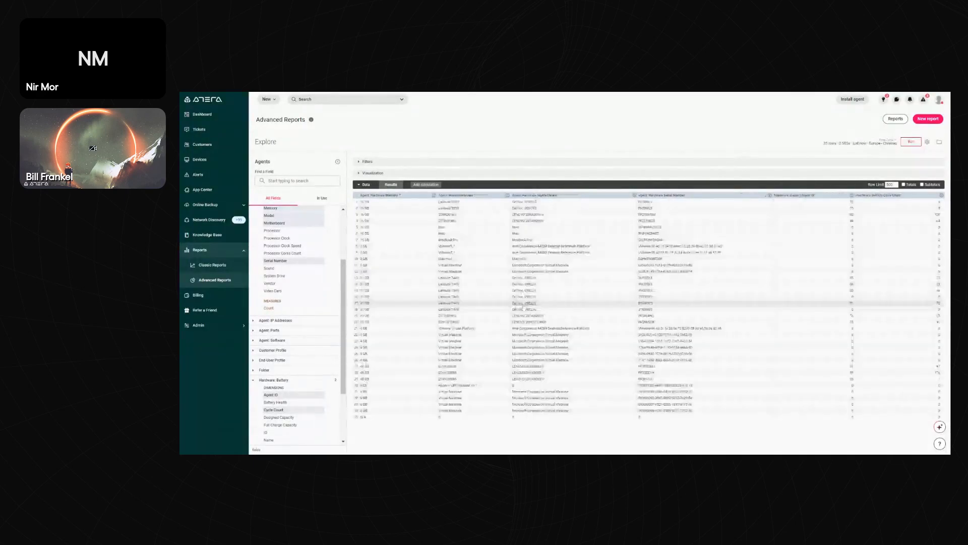
# Check which fields can be used to filter the report and close the filter options without adding any
pyautogui.click(364, 161)
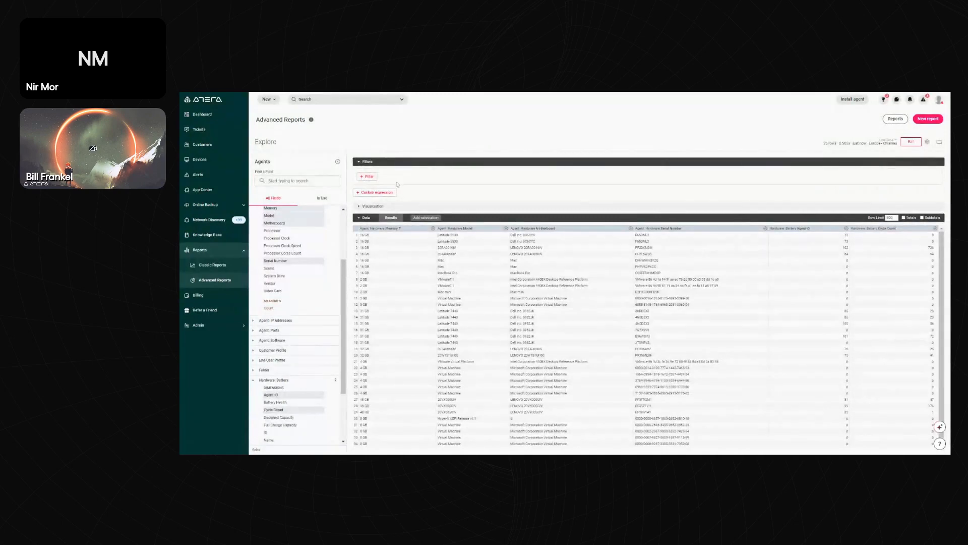
pyautogui.click(368, 176)
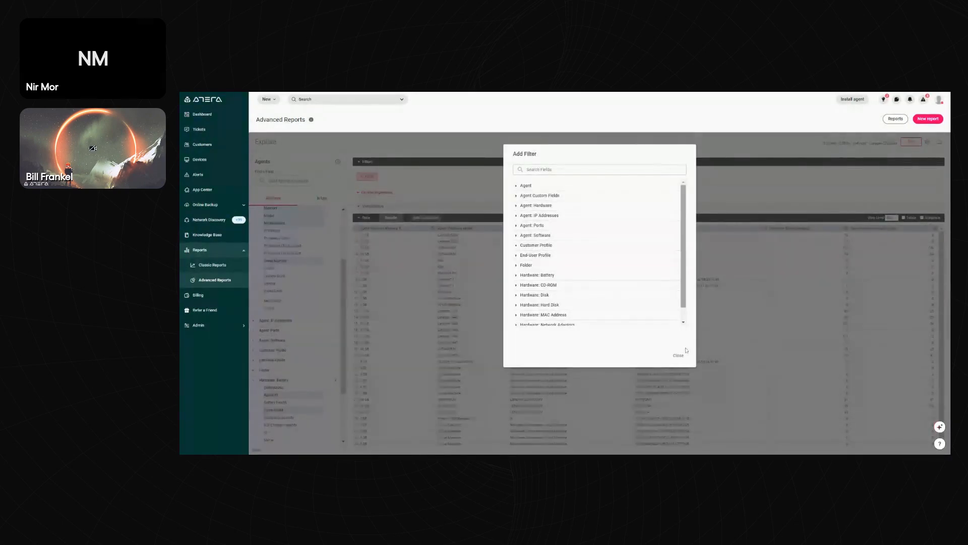
pyautogui.click(503, 198)
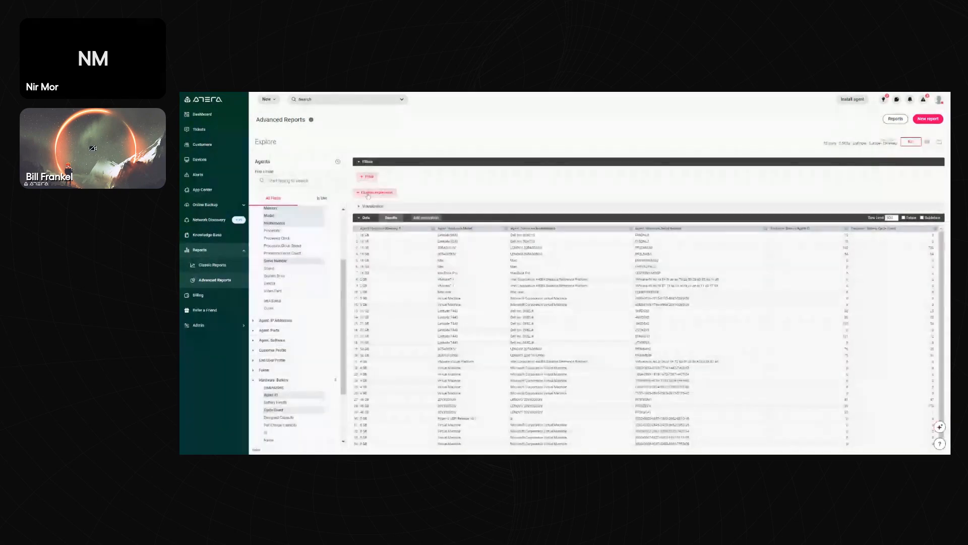
pyautogui.click(882, 169)
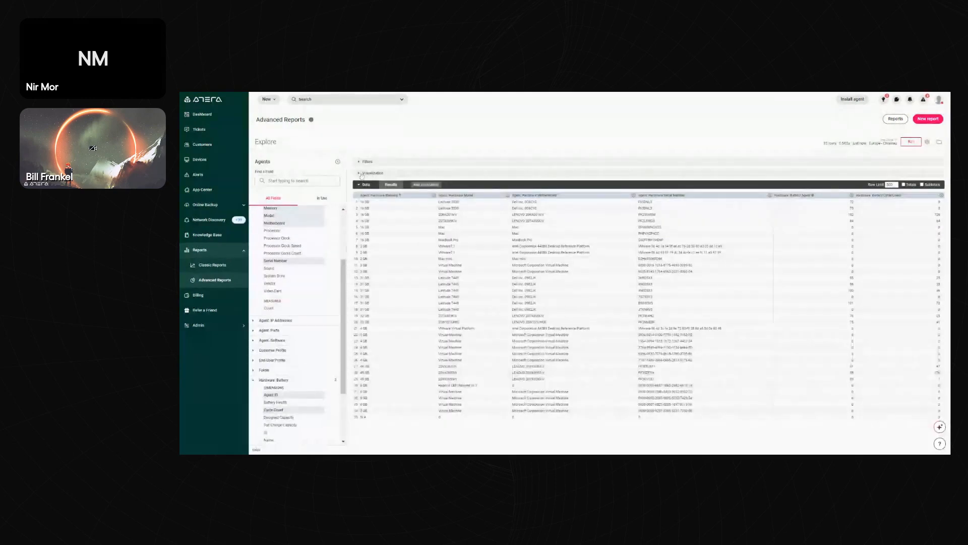
# Visualize the report results as a column chart and switch the visualization to a horizontal bar chart
pyautogui.click(380, 185)
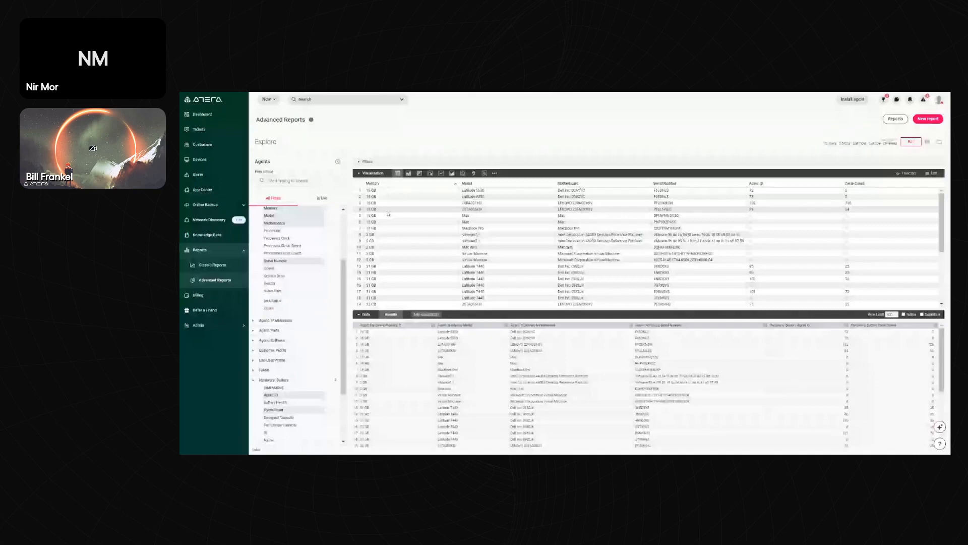
pyautogui.click(408, 173)
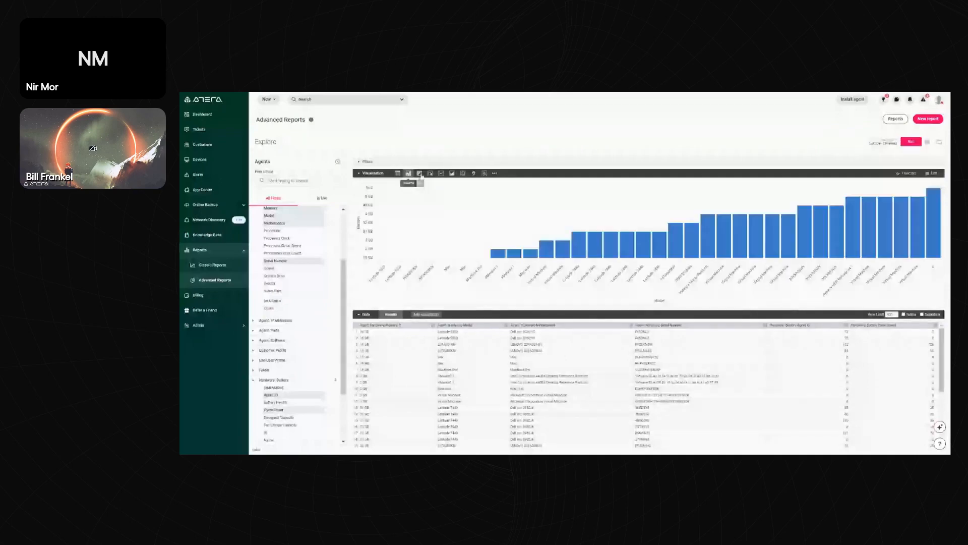
pyautogui.click(420, 173)
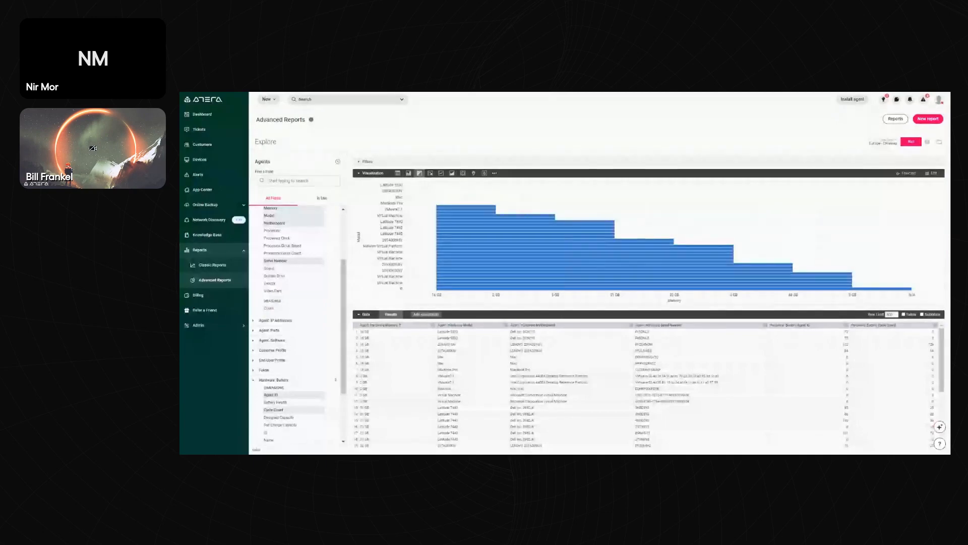
pyautogui.moveTo(474, 233)
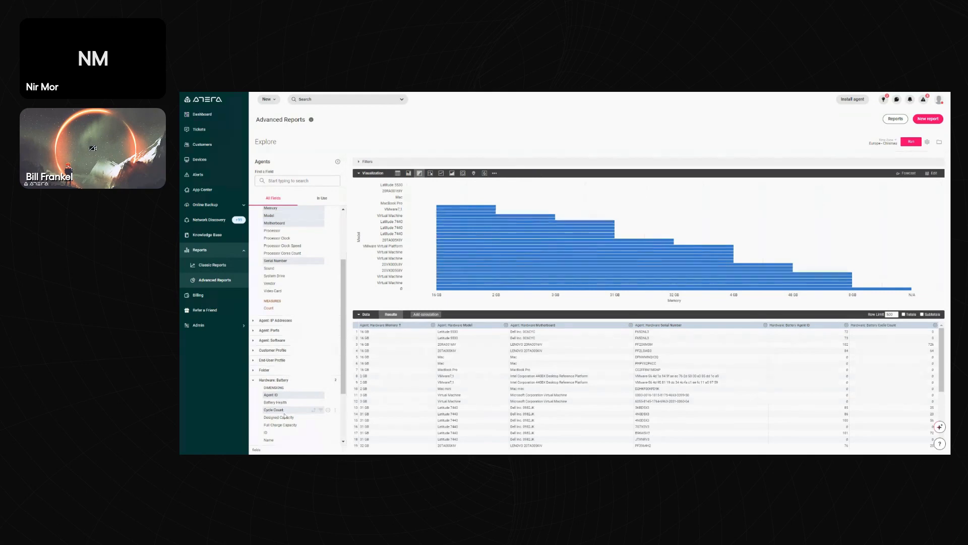
# Open scheduling for the classic Auditor Report and start a report schedule for the first listed customer
pyautogui.click(208, 266)
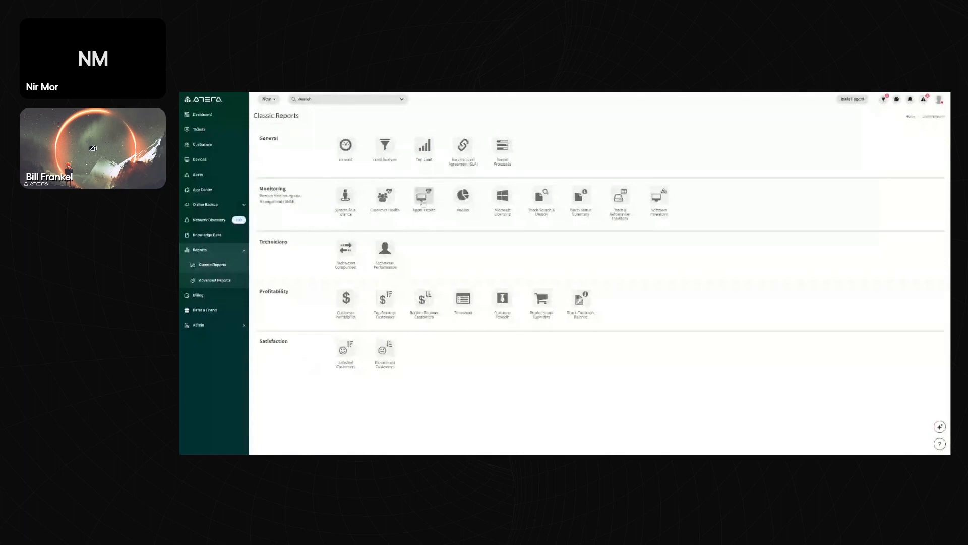
pyautogui.click(461, 197)
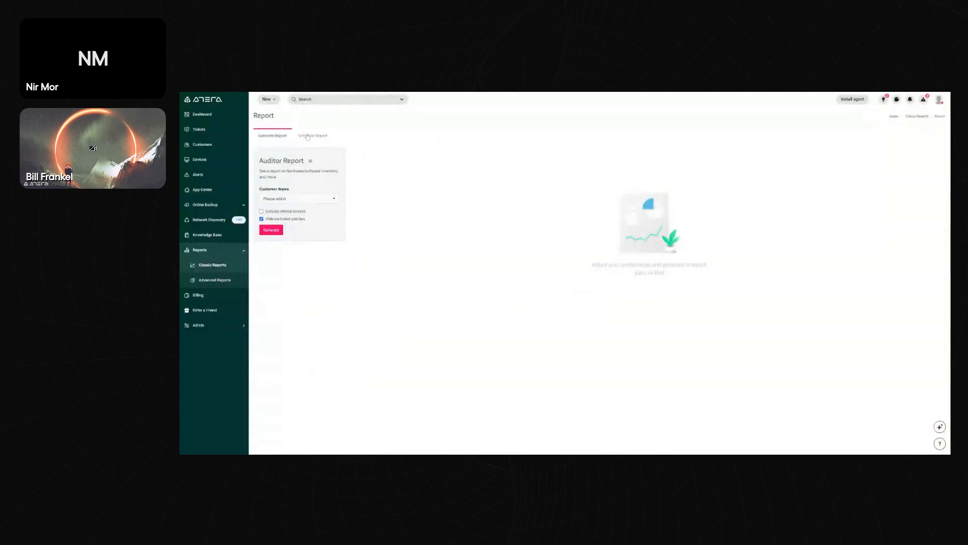
pyautogui.click(308, 136)
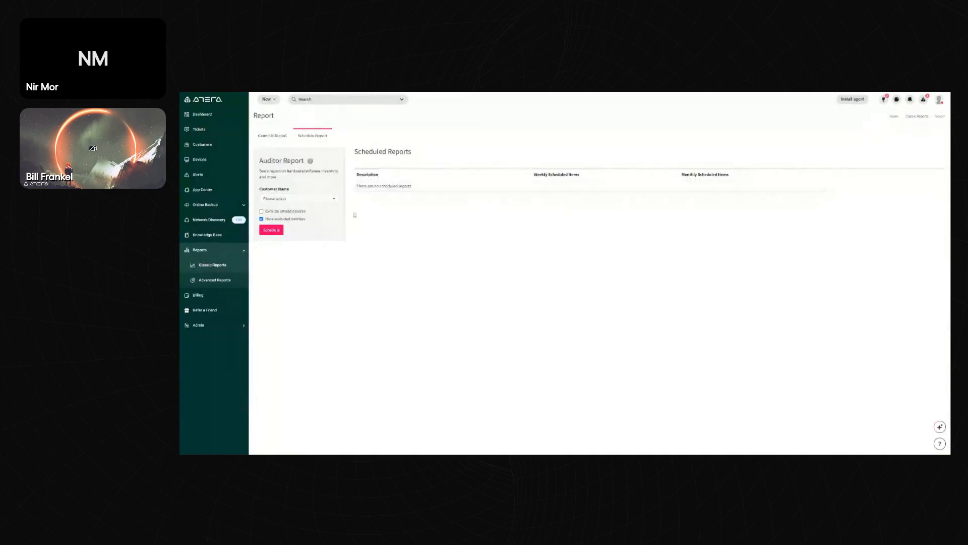
pyautogui.click(333, 198)
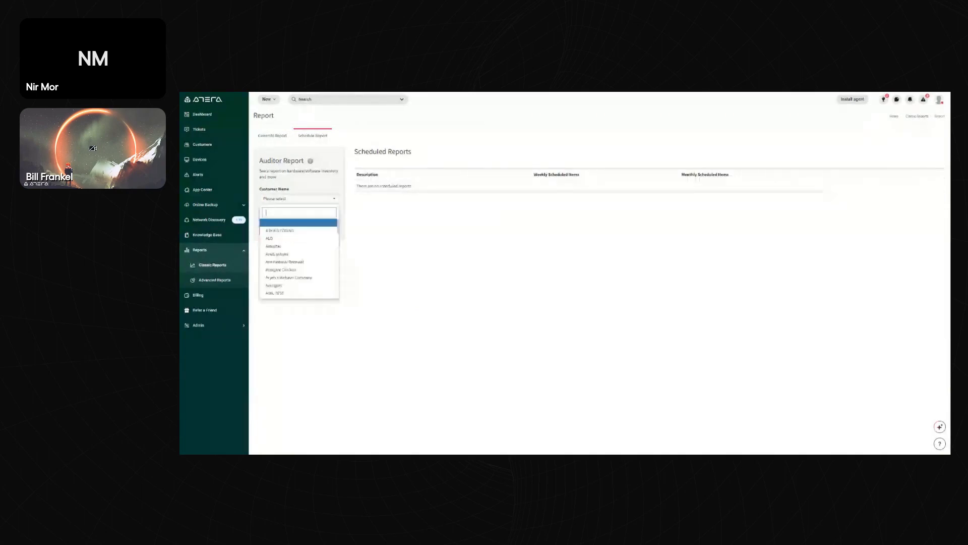
pyautogui.click(280, 230)
pyautogui.click(276, 233)
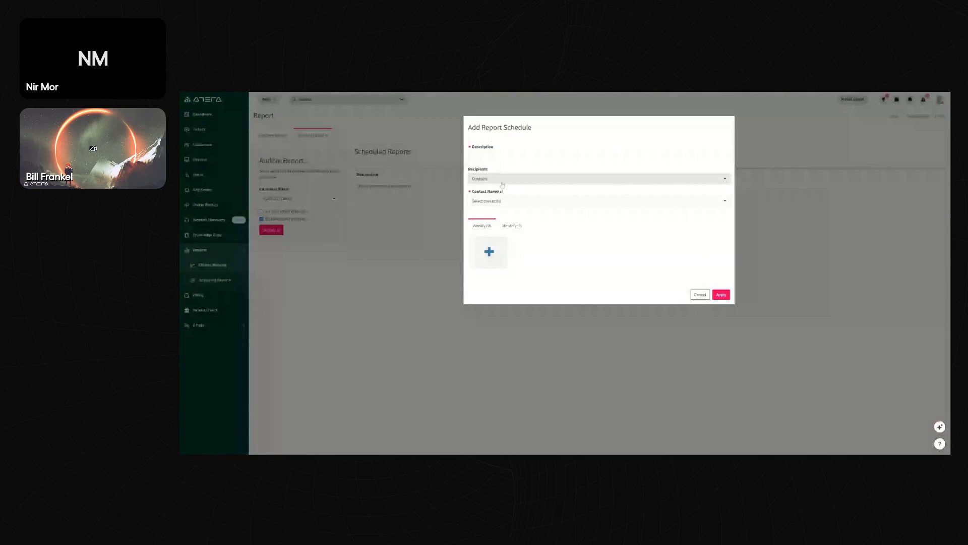
# Review the recipient types and the weekly schedule options for the Auditor Report, and cancel the new schedule
pyautogui.click(502, 183)
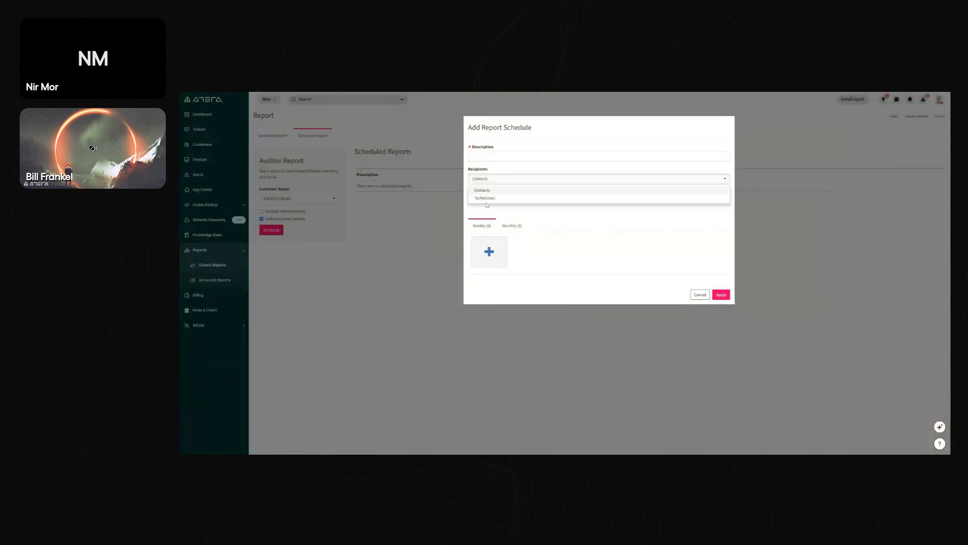
pyautogui.click(502, 250)
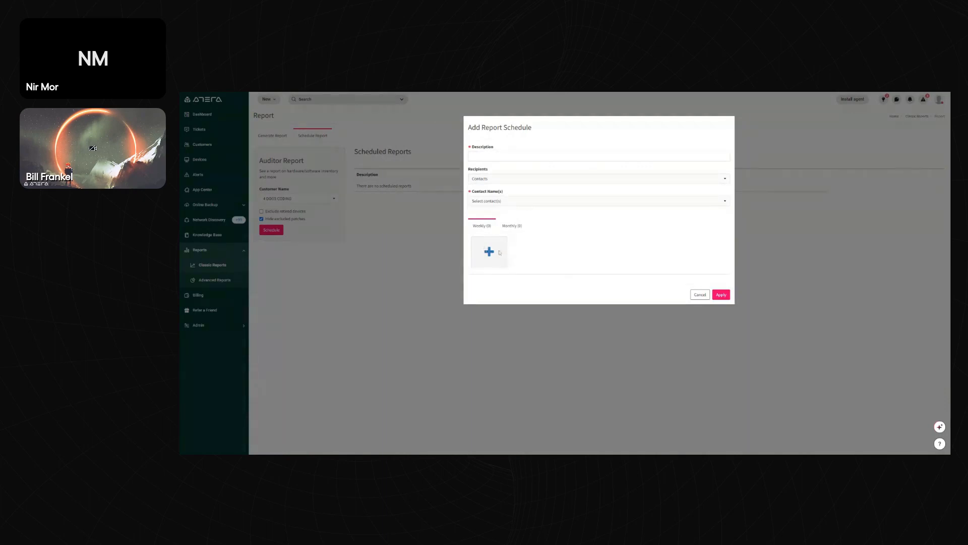
pyautogui.click(490, 252)
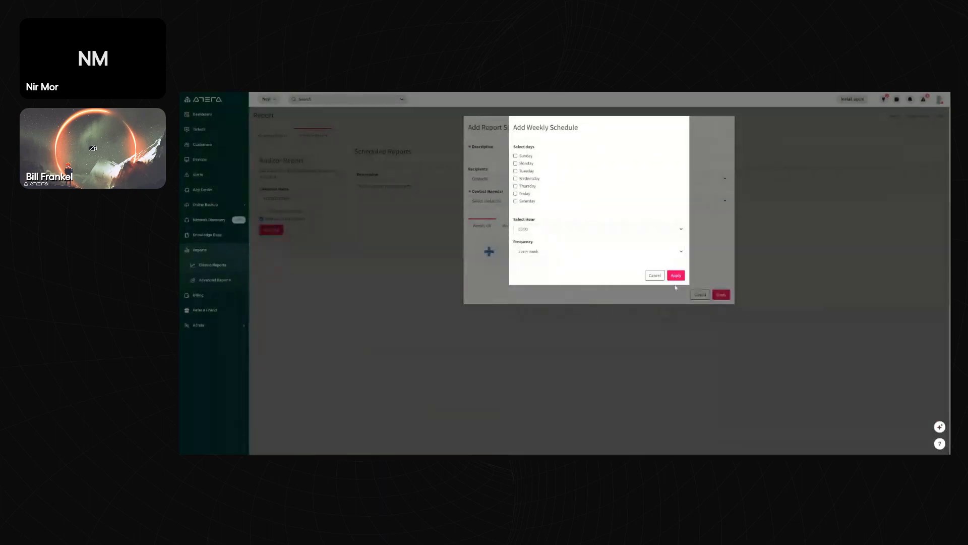
pyautogui.click(655, 276)
pyautogui.click(699, 297)
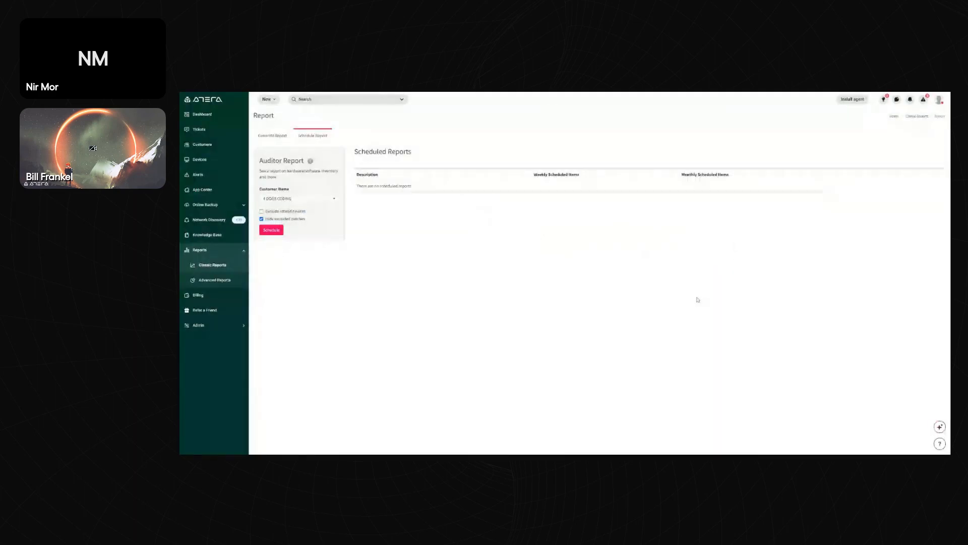